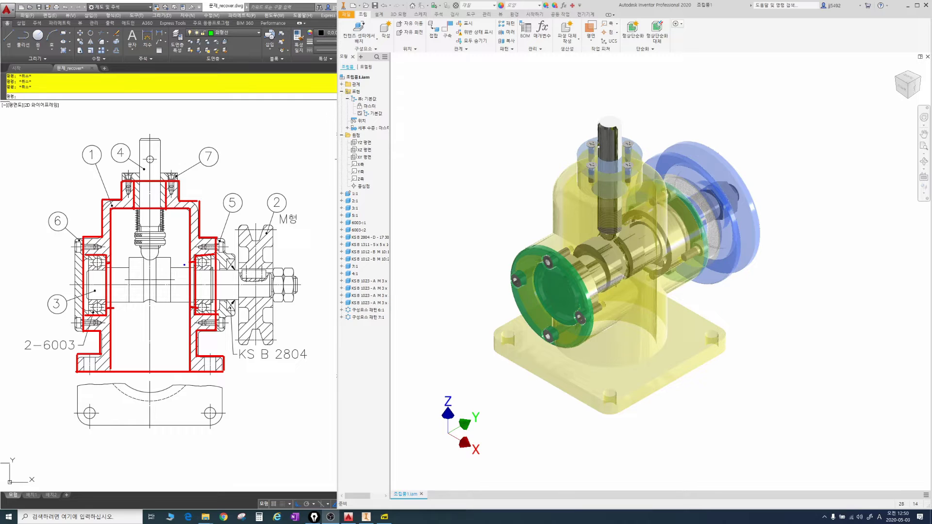
pyautogui.moveTo(216, 253); pyautogui.dragTo(218, 312)
pyautogui.moveTo(236, 274)
pyautogui.mouseDown()
pyautogui.moveTo(243, 290)
pyautogui.moveTo(257, 271)
pyautogui.mouseUp()
pyautogui.moveTo(85, 255)
pyautogui.mouseDown()
pyautogui.moveTo(73, 275)
pyautogui.moveTo(84, 316)
pyautogui.mouseUp()
pyautogui.moveTo(44, 278)
pyautogui.mouseDown()
pyautogui.moveTo(45, 292)
pyautogui.moveTo(57, 293)
pyautogui.moveTo(65, 275)
pyautogui.mouseUp()
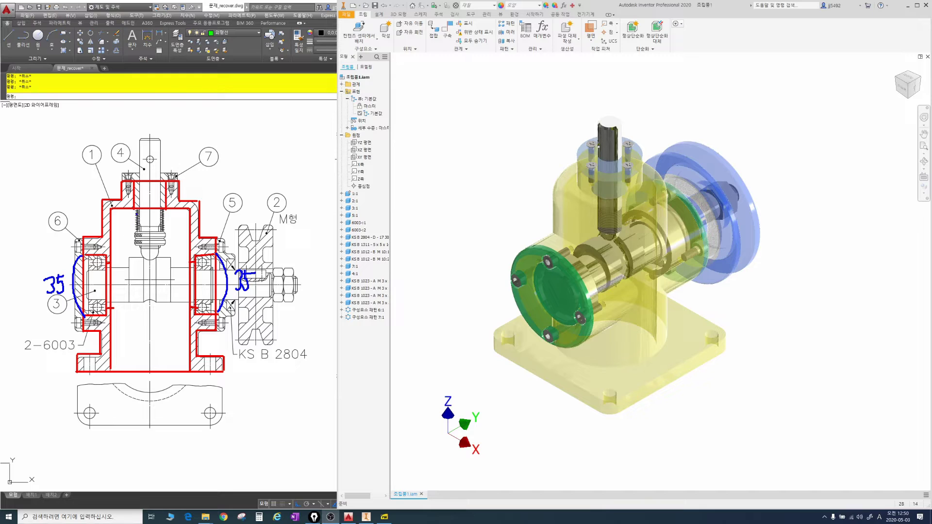
pyautogui.moveTo(212, 149); pyautogui.dragTo(215, 156)
pyautogui.moveTo(152, 171)
pyautogui.mouseDown()
pyautogui.moveTo(149, 215)
pyautogui.moveTo(159, 206)
pyautogui.moveTo(151, 192)
pyautogui.moveTo(154, 199)
pyautogui.mouseUp()
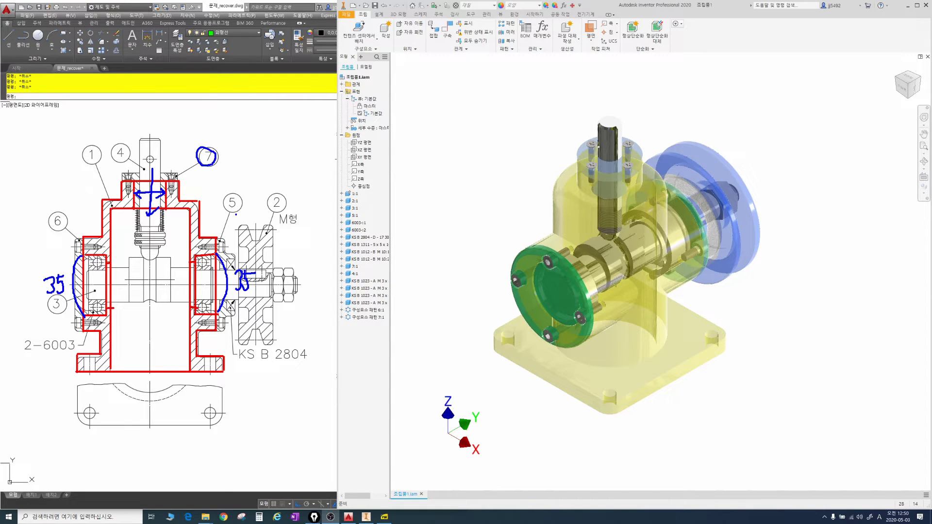
pyautogui.moveTo(236, 213)
pyautogui.mouseDown()
pyautogui.moveTo(224, 204)
pyautogui.moveTo(238, 210)
pyautogui.mouseUp()
pyautogui.moveTo(68, 226)
pyautogui.mouseDown()
pyautogui.moveTo(63, 216)
pyautogui.moveTo(66, 230)
pyautogui.mouseUp()
pyautogui.moveTo(49, 278)
pyautogui.mouseDown()
pyautogui.moveTo(95, 273)
pyautogui.moveTo(90, 280)
pyautogui.mouseUp()
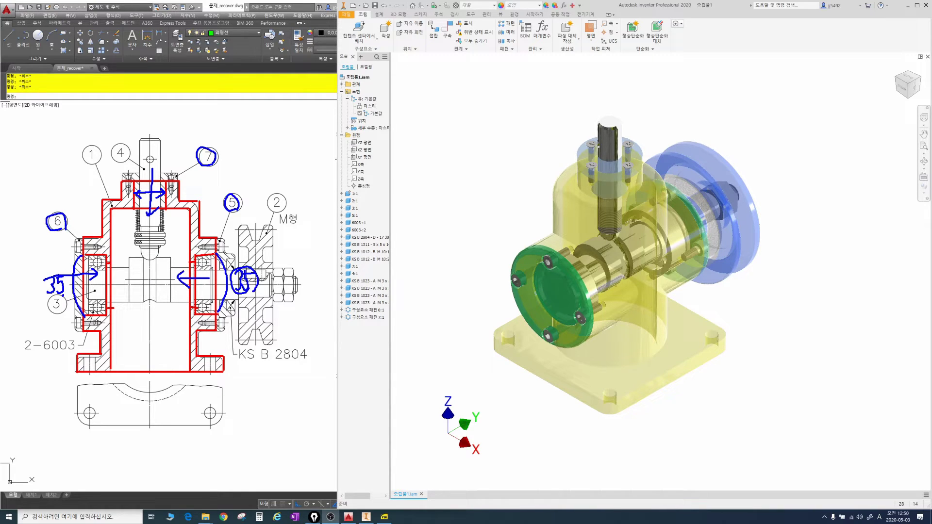
pyautogui.moveTo(64, 297)
pyautogui.mouseDown()
pyautogui.moveTo(38, 281)
pyautogui.moveTo(72, 291)
pyautogui.mouseUp()
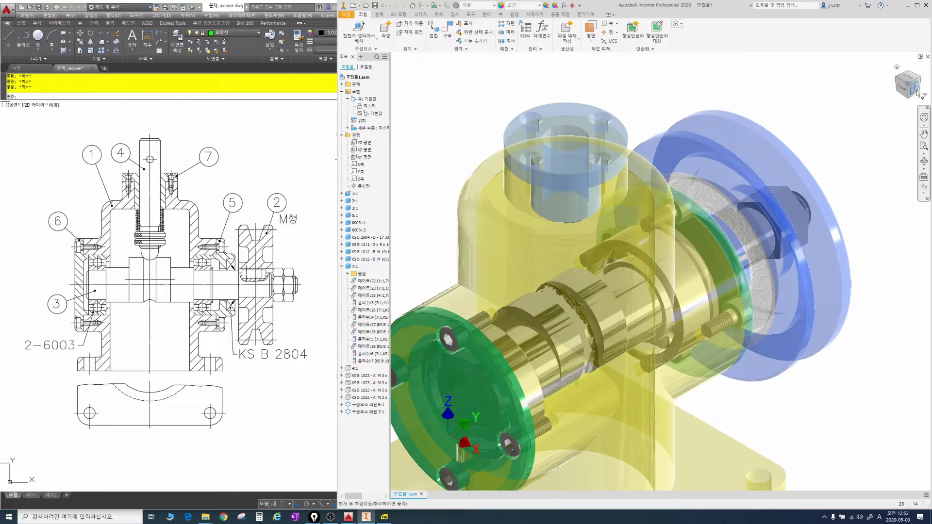
# View the assembly straight along the X axis to examine how part 7 seats in the top bore of housing 1.
pyautogui.click(915, 89)
pyautogui.scroll(4, 680, 176)
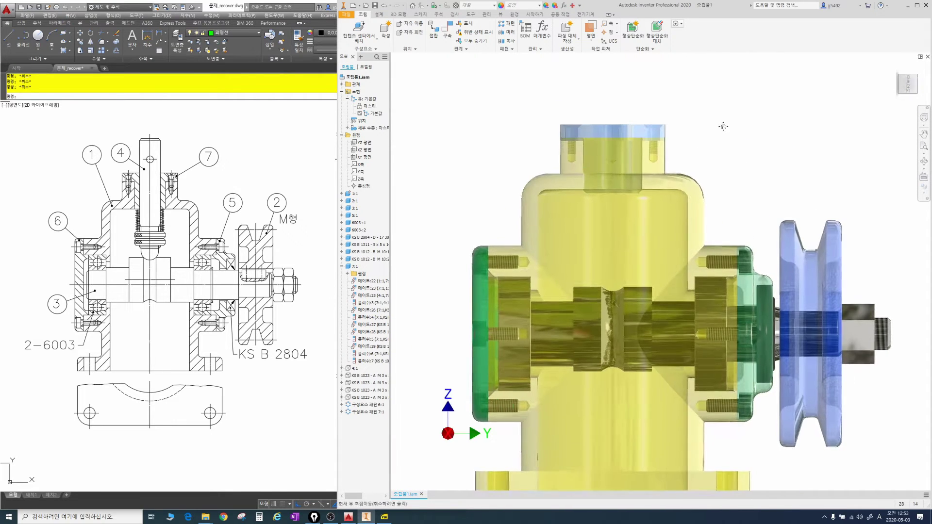
pyautogui.moveTo(676, 178)
pyautogui.mouseDown()
pyautogui.moveTo(718, 155)
pyautogui.moveTo(734, 159)
pyautogui.mouseUp()
pyautogui.moveTo(747, 132)
pyautogui.mouseDown()
pyautogui.moveTo(728, 164)
pyautogui.moveTo(764, 151)
pyautogui.mouseUp()
pyautogui.moveTo(662, 128); pyautogui.dragTo(694, 102)
pyautogui.moveTo(711, 89)
pyautogui.mouseDown()
pyautogui.moveTo(720, 105)
pyautogui.moveTo(730, 72)
pyautogui.moveTo(747, 102)
pyautogui.mouseUp()
pyautogui.moveTo(614, 127); pyautogui.dragTo(605, 176)
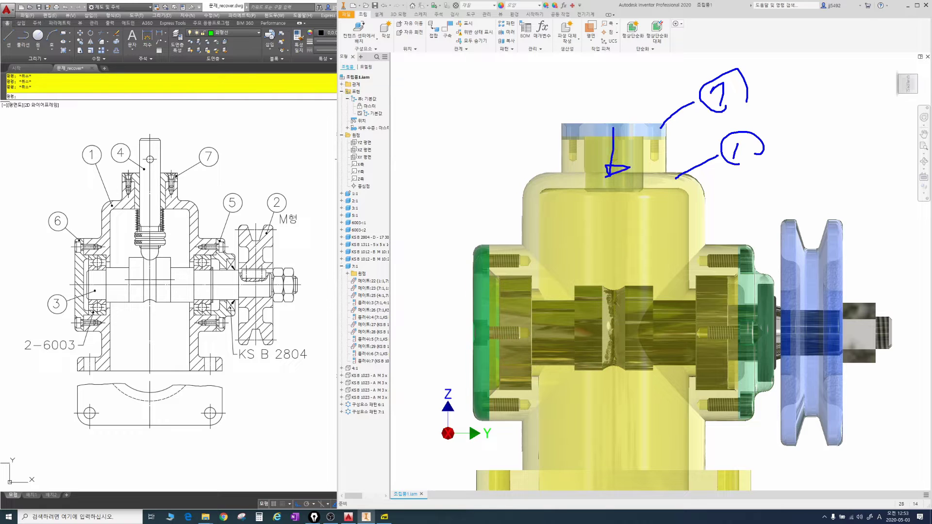
pyautogui.press('Escape')
pyautogui.scroll(3, 629, 156)
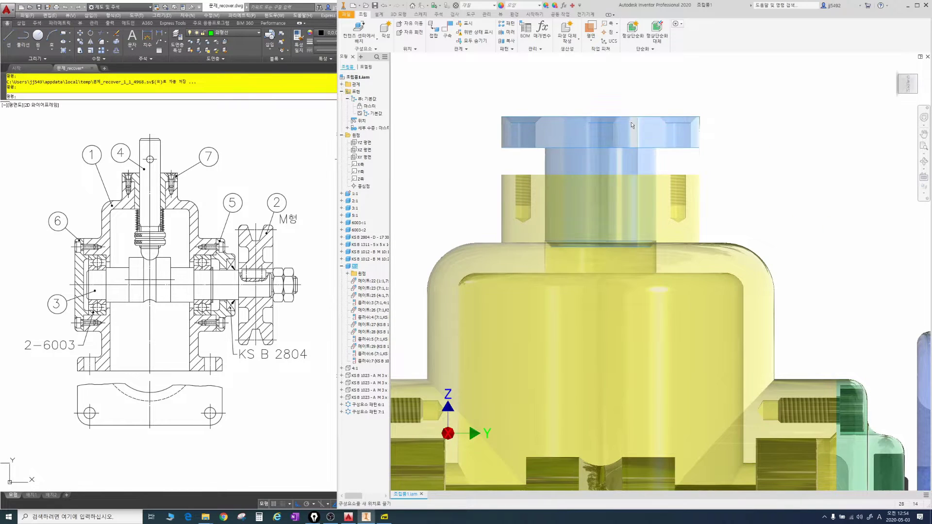
# Slide part 7 upward out of the top bore of the yellow housing.
pyautogui.moveTo(632, 126); pyautogui.dragTo(632, 95)
pyautogui.scroll(-1, 632, 95)
pyautogui.moveTo(633, 95); pyautogui.dragTo(627, 223, button='middle')
pyautogui.moveTo(554, 326); pyautogui.dragTo(638, 328)
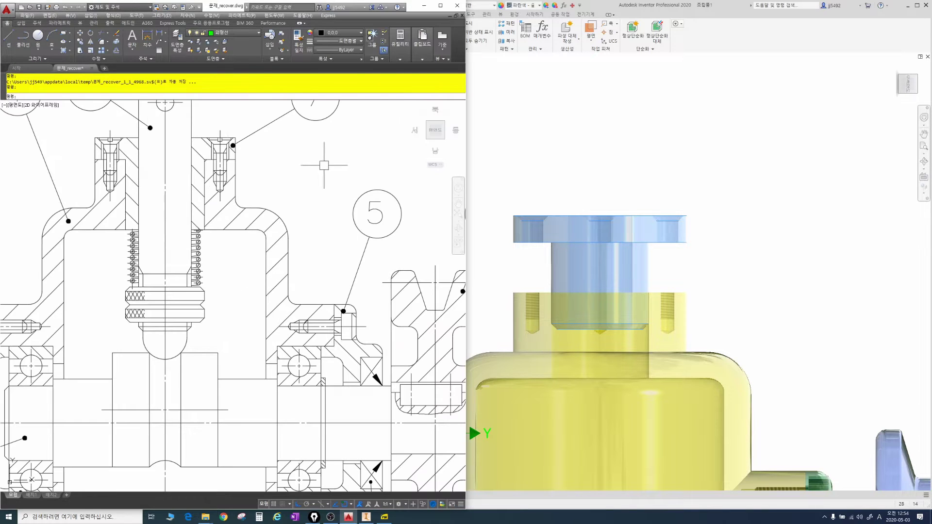
# Switch to AutoCAD and measure the diameter of the housing's top bore with a linear dimension across its lower end.
pyautogui.click(147, 37)
pyautogui.click(126, 229)
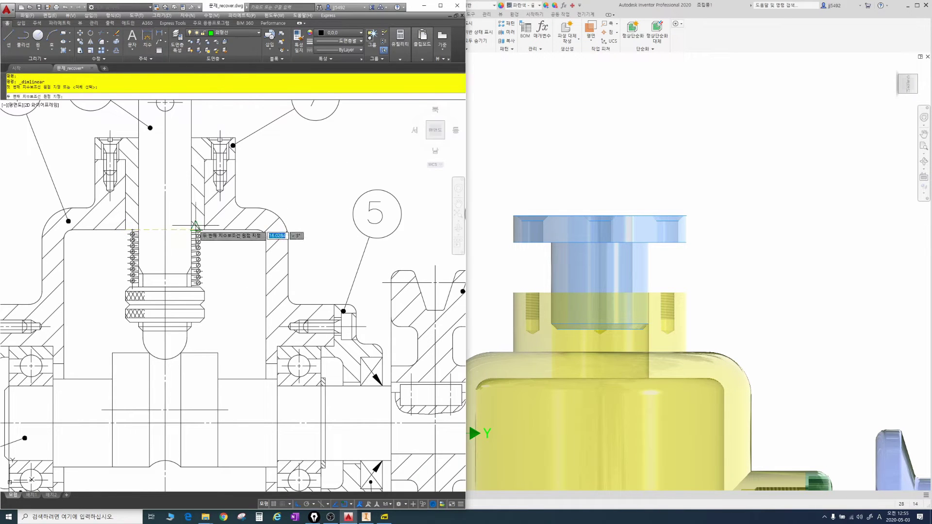
pyautogui.click(204, 228)
pyautogui.click(141, 215)
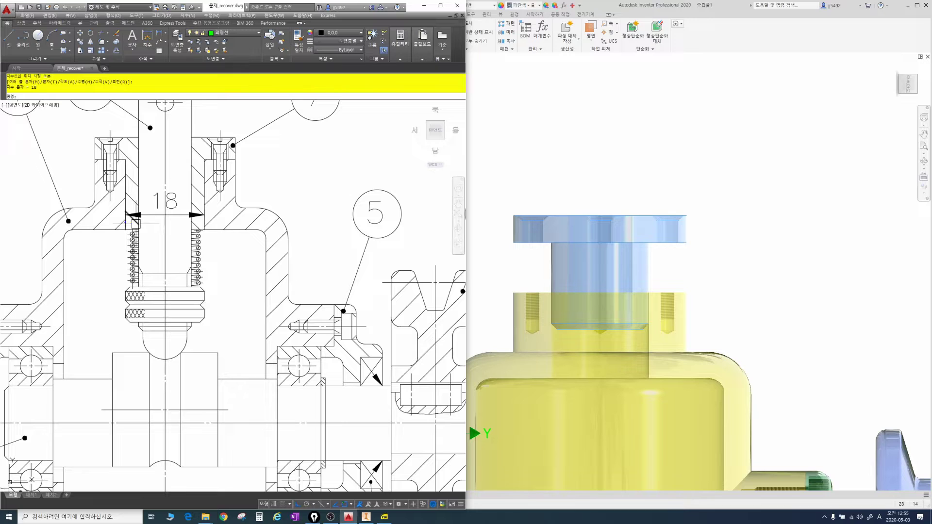
pyautogui.moveTo(125, 222)
pyautogui.mouseDown()
pyautogui.moveTo(207, 221)
pyautogui.moveTo(185, 231)
pyautogui.moveTo(124, 223)
pyautogui.moveTo(145, 232)
pyautogui.mouseUp()
pyautogui.moveTo(175, 186); pyautogui.dragTo(180, 213)
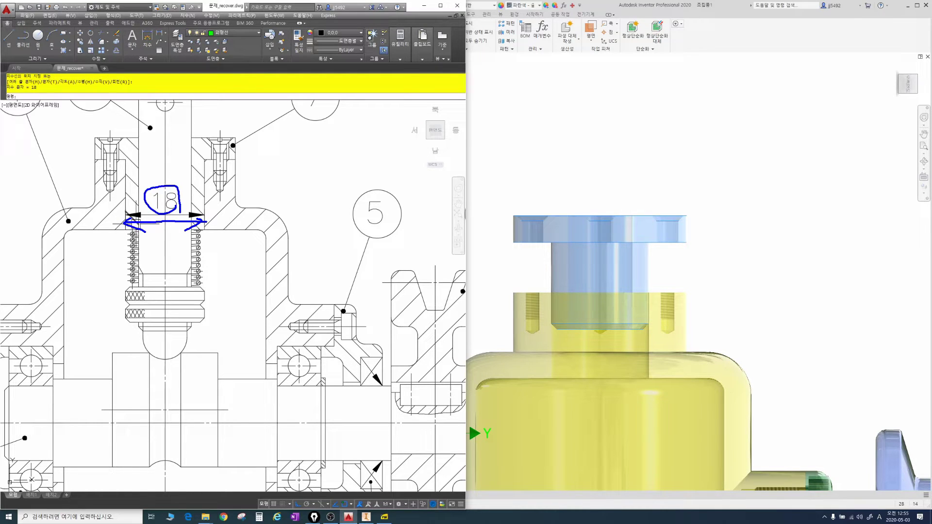
pyautogui.moveTo(548, 324); pyautogui.dragTo(639, 325)
pyautogui.moveTo(587, 350); pyautogui.dragTo(587, 362)
pyautogui.moveTo(611, 352)
pyautogui.mouseDown()
pyautogui.moveTo(606, 362)
pyautogui.moveTo(613, 354)
pyautogui.mouseUp()
pyautogui.moveTo(571, 354); pyautogui.dragTo(572, 355)
pyautogui.moveTo(575, 344); pyautogui.dragTo(568, 377)
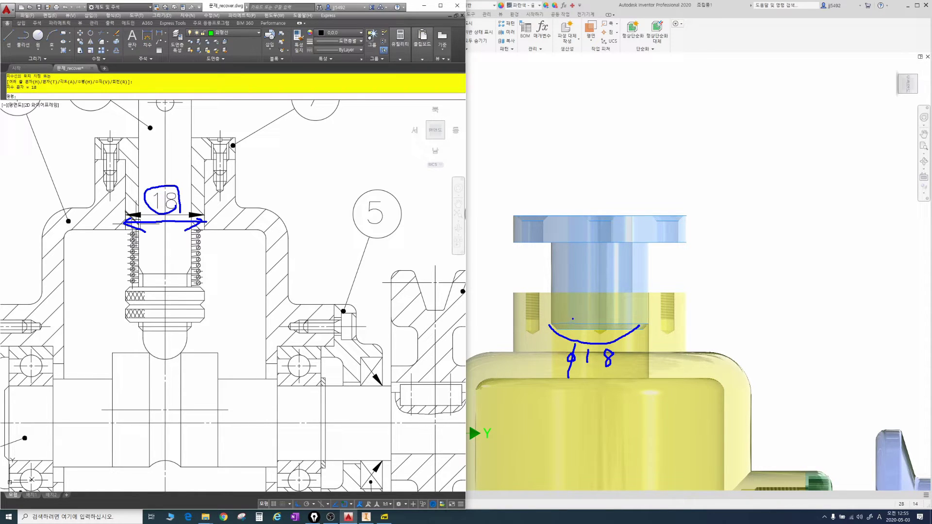
pyautogui.press('Escape')
pyautogui.scroll(-3, 762, 238)
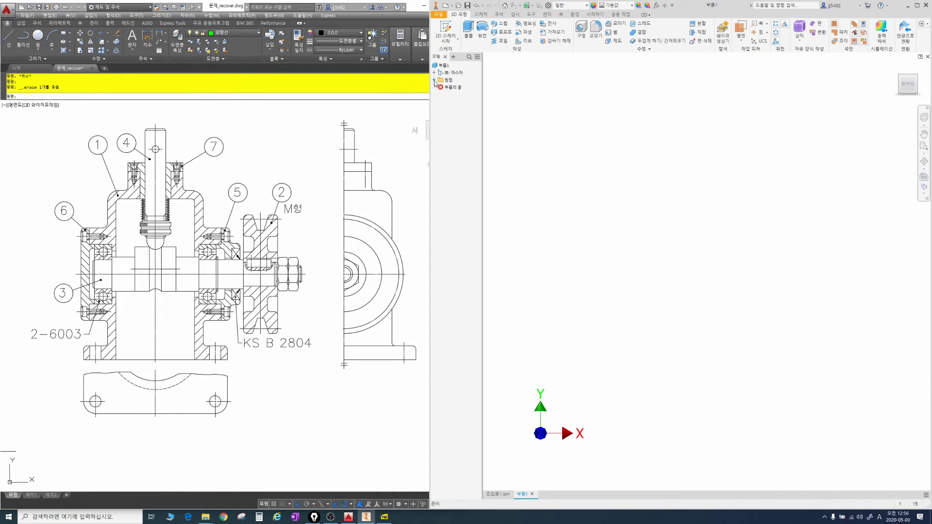
# Start a 2D sketch on the XY plane of the new part.
pyautogui.click(435, 80)
pyautogui.click(456, 101)
pyautogui.press('s')
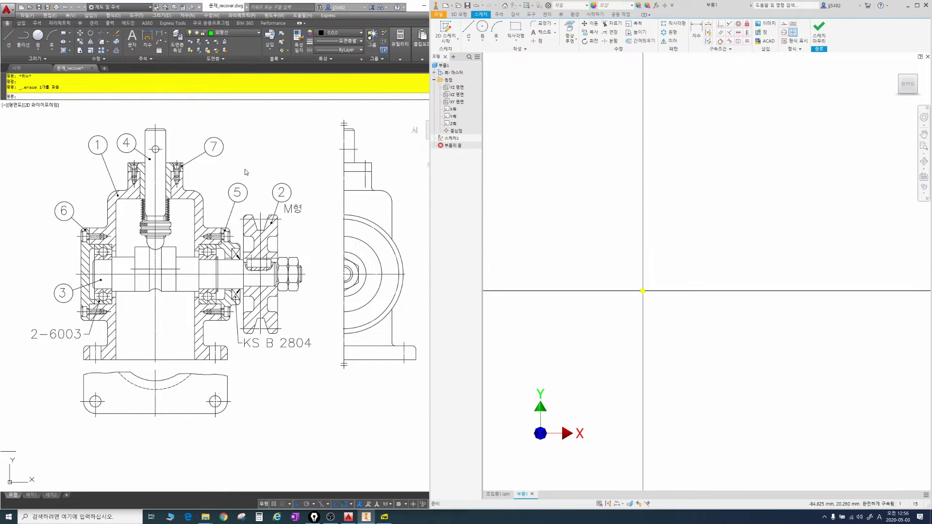
# Switch to AutoCAD and dimension the base's full width in the front view and its half width in the side view.
pyautogui.click(166, 65)
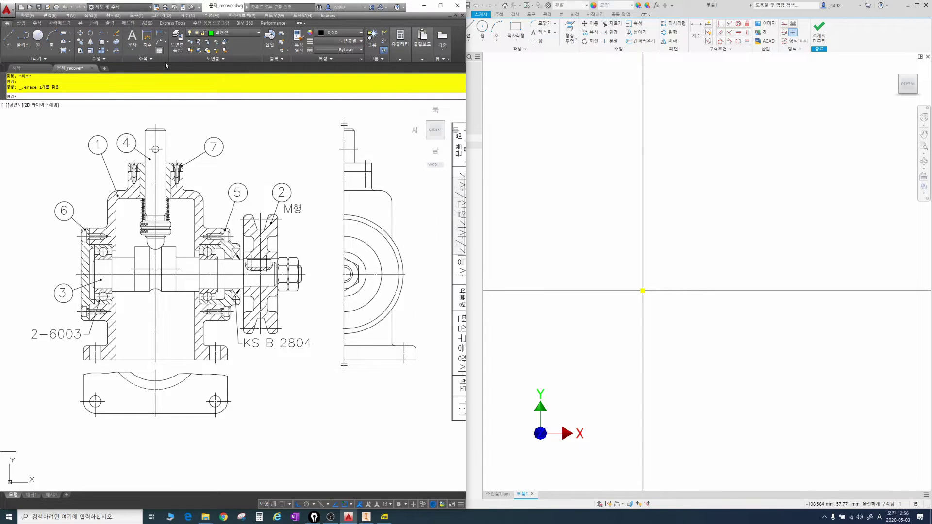
pyautogui.click(195, 453)
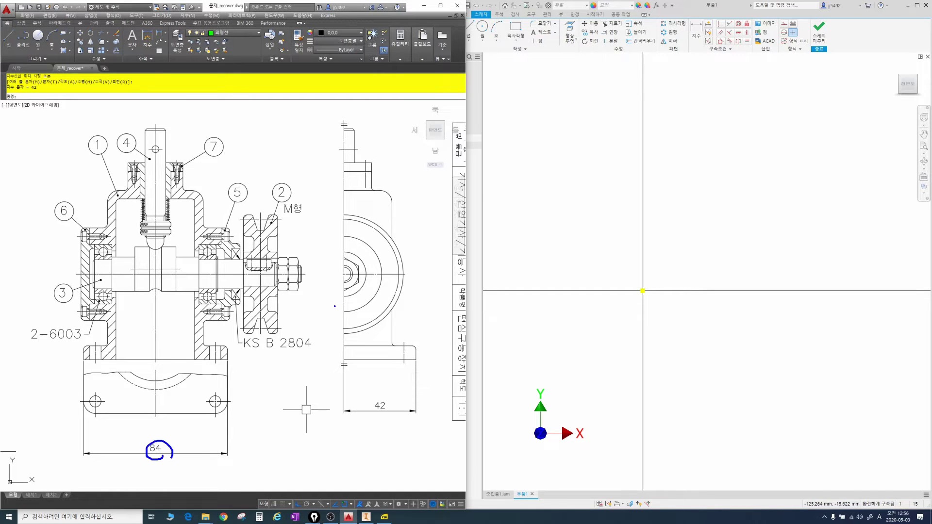
pyautogui.moveTo(332, 302)
pyautogui.mouseDown()
pyautogui.moveTo(295, 302)
pyautogui.moveTo(309, 319)
pyautogui.mouseUp()
pyautogui.moveTo(388, 409)
pyautogui.mouseDown()
pyautogui.moveTo(375, 416)
pyautogui.moveTo(393, 399)
pyautogui.moveTo(398, 413)
pyautogui.moveTo(350, 439)
pyautogui.moveTo(364, 426)
pyautogui.mouseUp()
pyautogui.moveTo(372, 425)
pyautogui.mouseDown()
pyautogui.moveTo(383, 433)
pyautogui.moveTo(373, 441)
pyautogui.mouseUp()
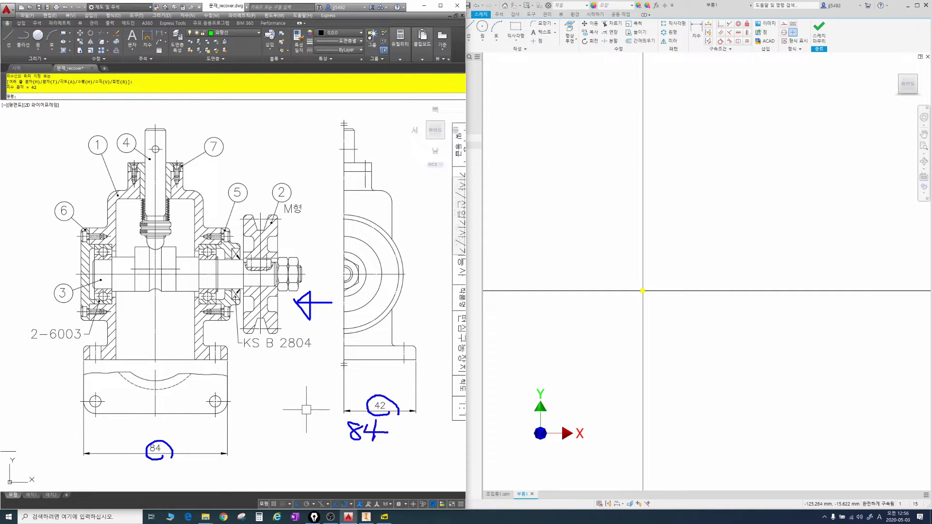
pyautogui.press('Escape')
# Switch to Inventor and draw a two-point rectangle about 62 mm wide from the sketch origin.
pyautogui.click(699, 240)
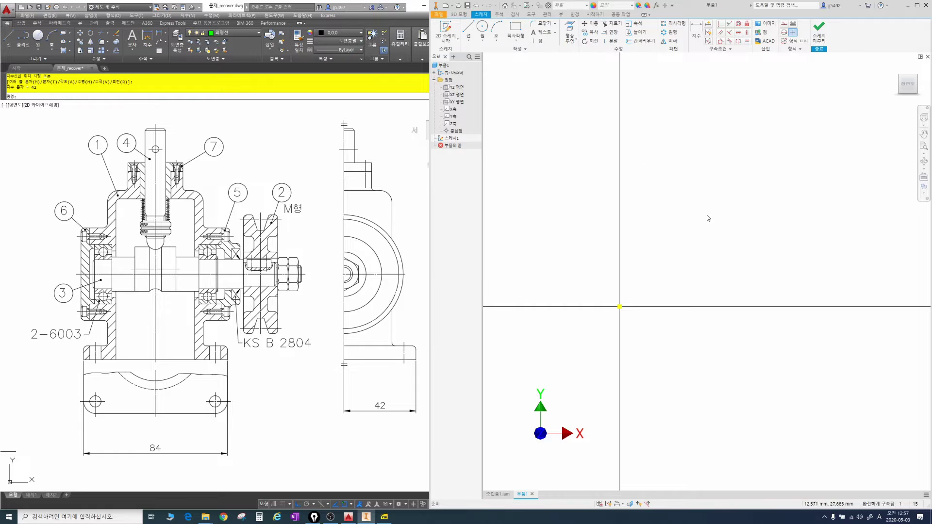
pyautogui.rightClick(652, 261)
pyautogui.click(684, 245)
pyautogui.click(620, 305)
pyautogui.click(780, 185)
pyautogui.scroll(3, 726, 248)
# Dimension the rectangle 84 mm wide and 84 mm high.
pyautogui.press('d')
pyautogui.click(693, 140)
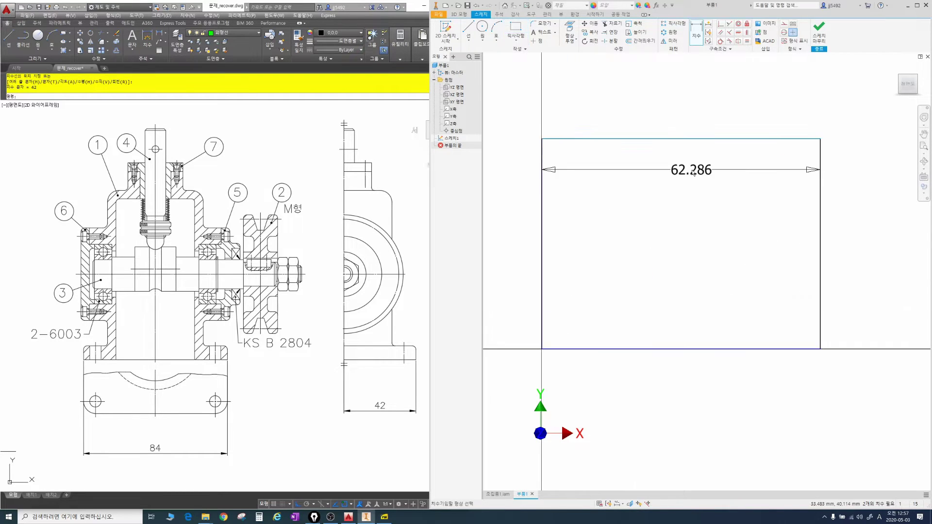
pyautogui.click(692, 172)
pyautogui.write('84')
pyautogui.press('Return')
pyautogui.scroll(-5, 694, 188)
pyautogui.click(731, 211)
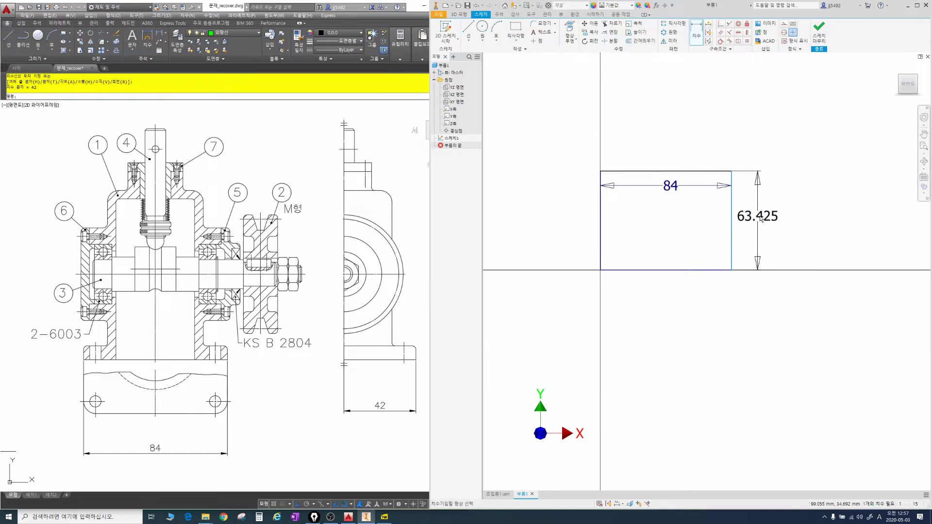
pyautogui.click(761, 218)
pyautogui.write('84')
pyautogui.press('Return')
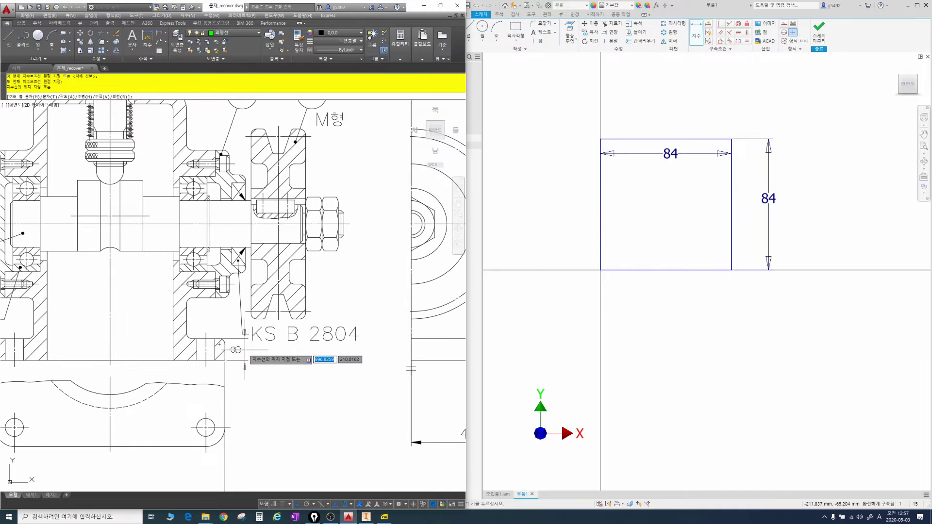
# Switch to AutoCAD and add a vertical dimension for the thickness of the housing's base flange.
pyautogui.press('Escape')
pyautogui.scroll(-3, 255, 349)
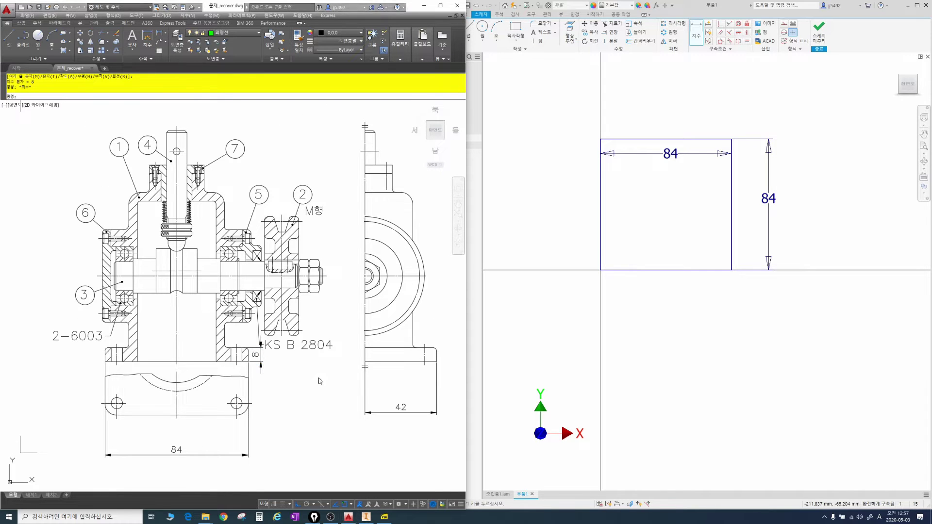
pyautogui.press('Escape')
# Switch to Inventor, extrude the square profile 8 mm and show the plate in the isometric home view.
pyautogui.press('F4')
pyautogui.moveTo(638, 244); pyautogui.dragTo(659, 196)
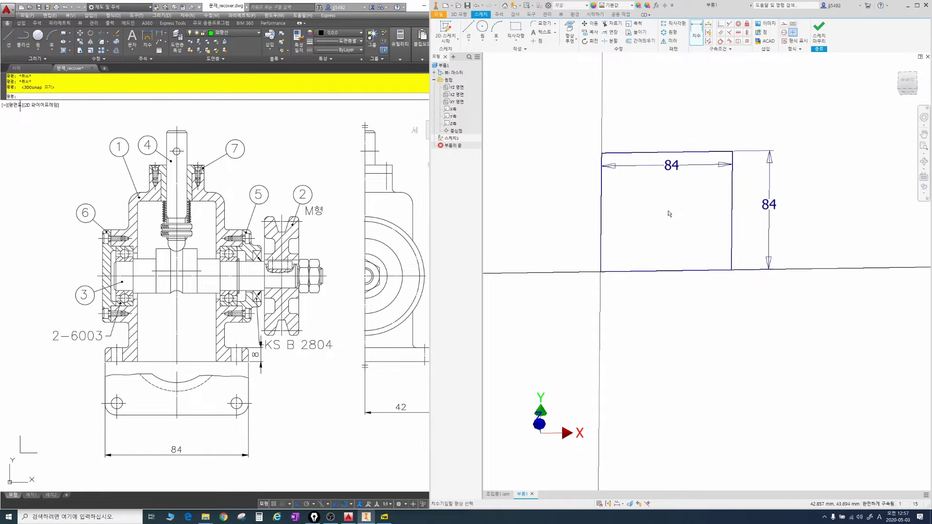
pyautogui.write('e')
pyautogui.write('8')
pyautogui.press('Return')
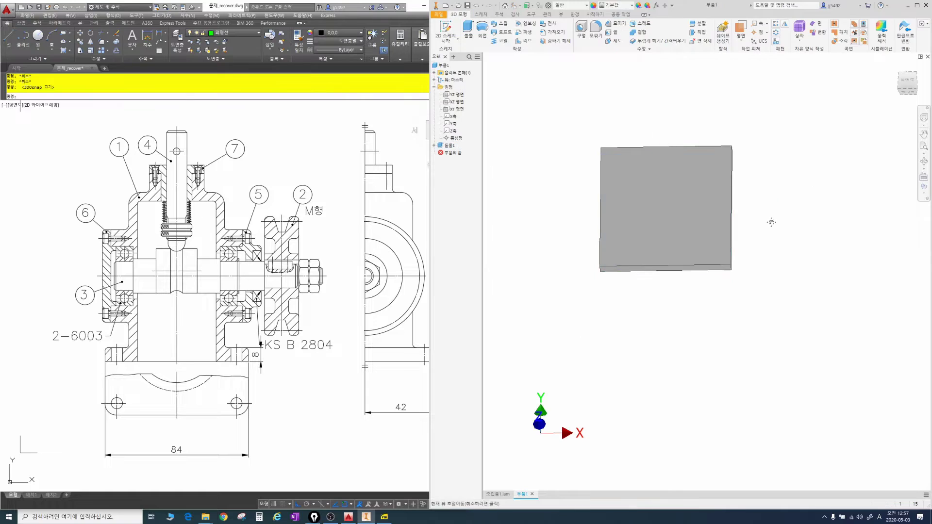
pyautogui.press('F6')
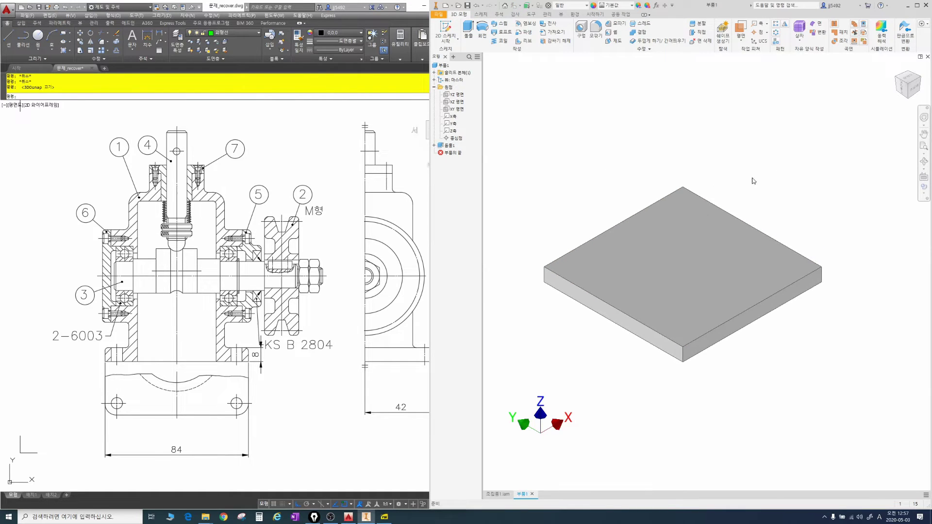
# Switch to AutoCAD and dimension the base's corner radius and the diameter of its mounting hole.
pyautogui.moveTo(247, 420)
pyautogui.mouseDown()
pyautogui.moveTo(248, 402)
pyautogui.moveTo(252, 416)
pyautogui.mouseUp()
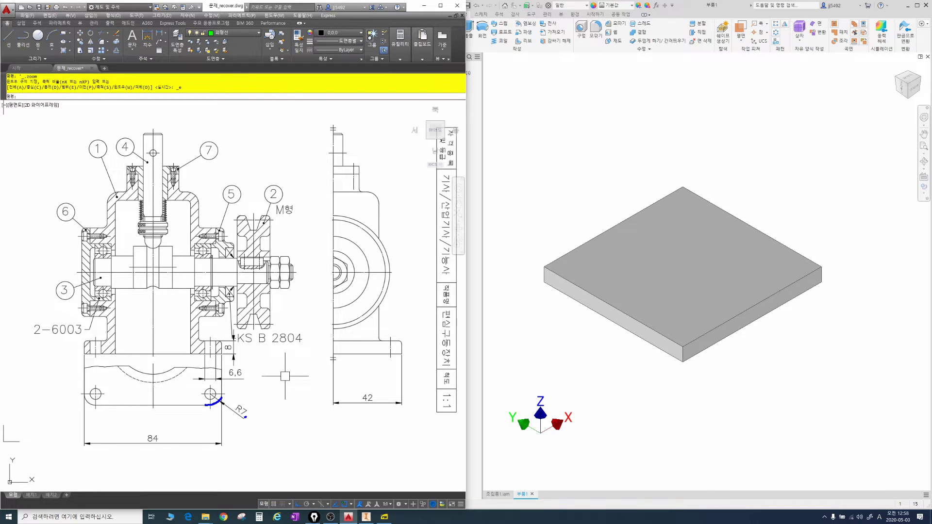
pyautogui.moveTo(246, 417)
pyautogui.mouseDown()
pyautogui.moveTo(251, 401)
pyautogui.moveTo(251, 413)
pyautogui.moveTo(206, 388)
pyautogui.moveTo(218, 397)
pyautogui.moveTo(242, 368)
pyautogui.moveTo(242, 379)
pyautogui.mouseUp()
pyautogui.press('Escape')
pyautogui.press('Escape')
pyautogui.press('Escape')
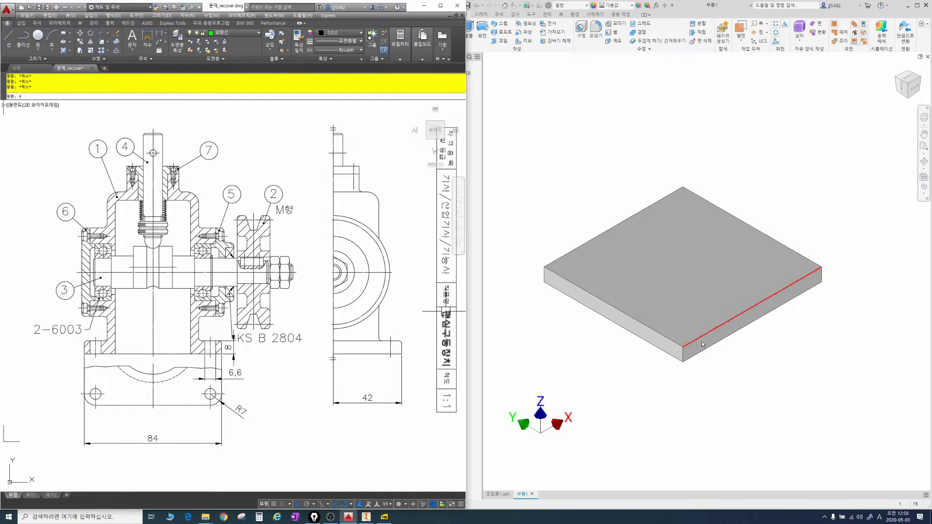
# Switch to Inventor and fillet the plate's four vertical corner edges with a 7 mm radius.
pyautogui.write('f')
pyautogui.click(801, 200)
pyautogui.press('f')
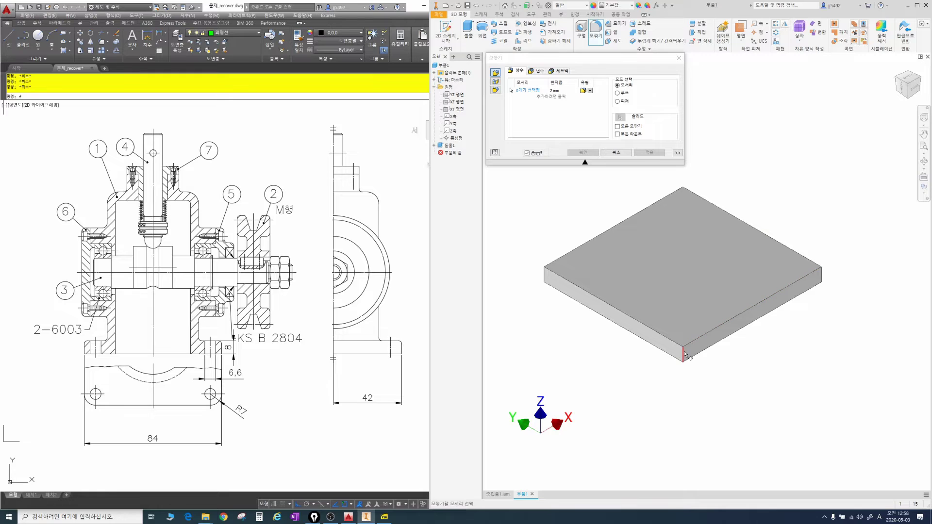
pyautogui.click(683, 352)
pyautogui.keyDown('shift'); pyautogui.moveTo(637, 285); pyautogui.dragTo(642, 349, button='middle'); pyautogui.keyUp('shift')
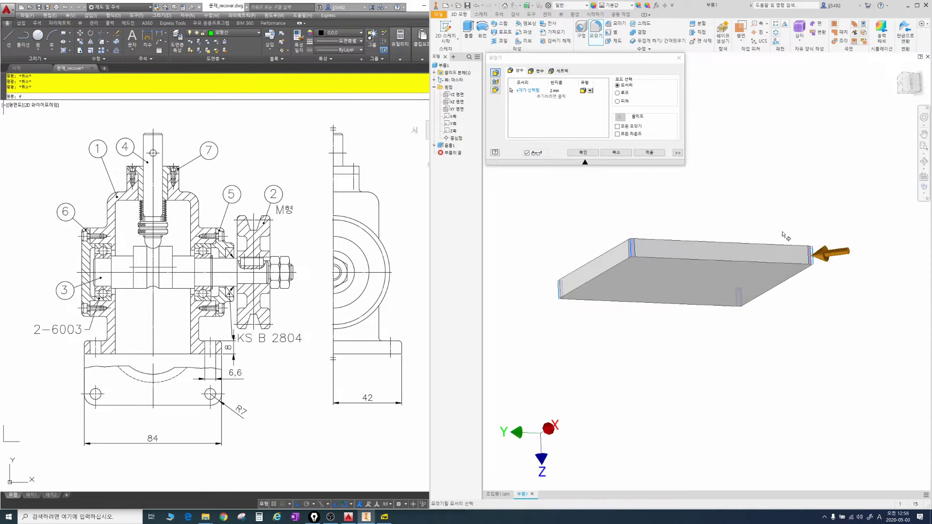
pyautogui.click(561, 91)
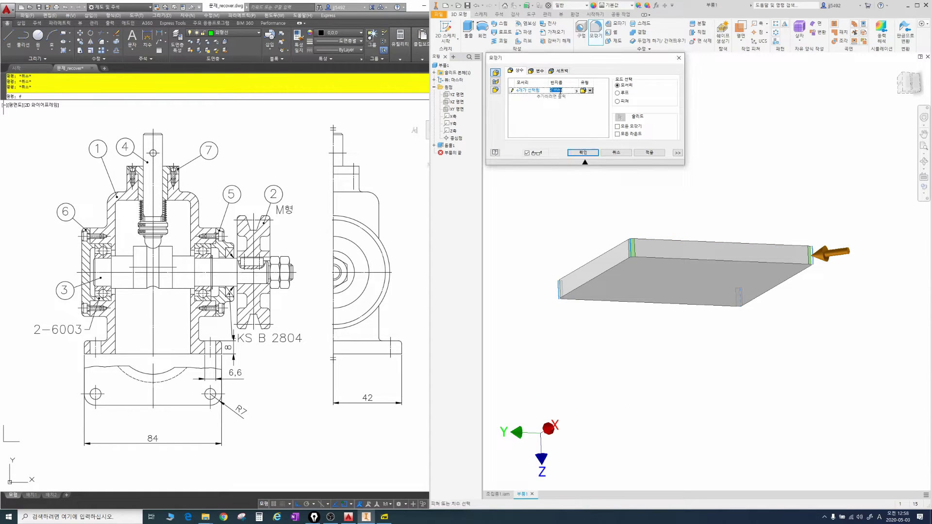
pyautogui.write('7')
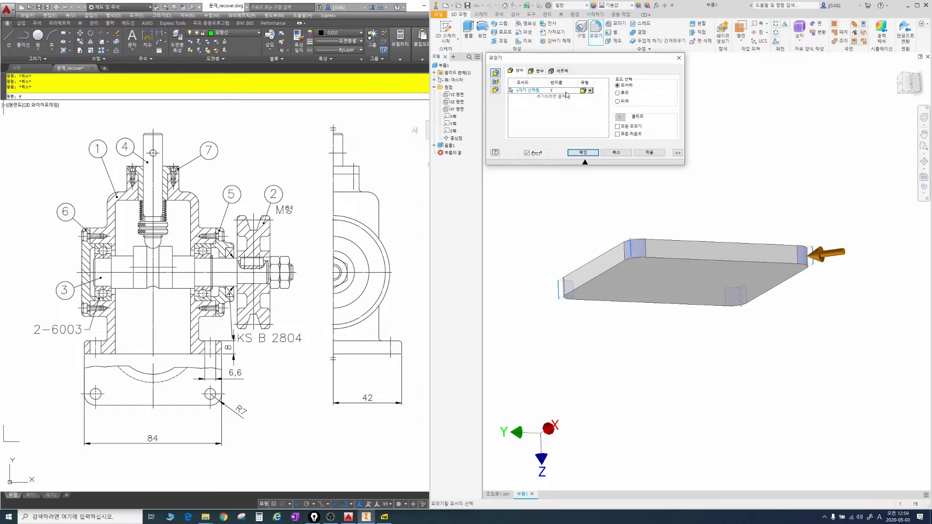
pyautogui.press('Return')
# Start a 2D sketch on the top face of the plate.
pyautogui.keyDown('shift'); pyautogui.moveTo(684, 241); pyautogui.dragTo(670, 201, button='middle'); pyautogui.keyUp('shift')
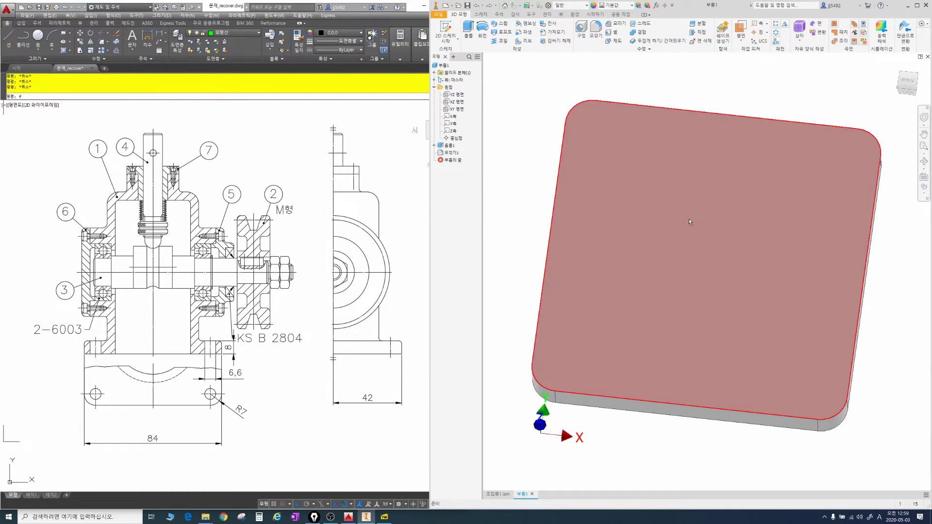
pyautogui.press('s')
pyautogui.click(688, 219)
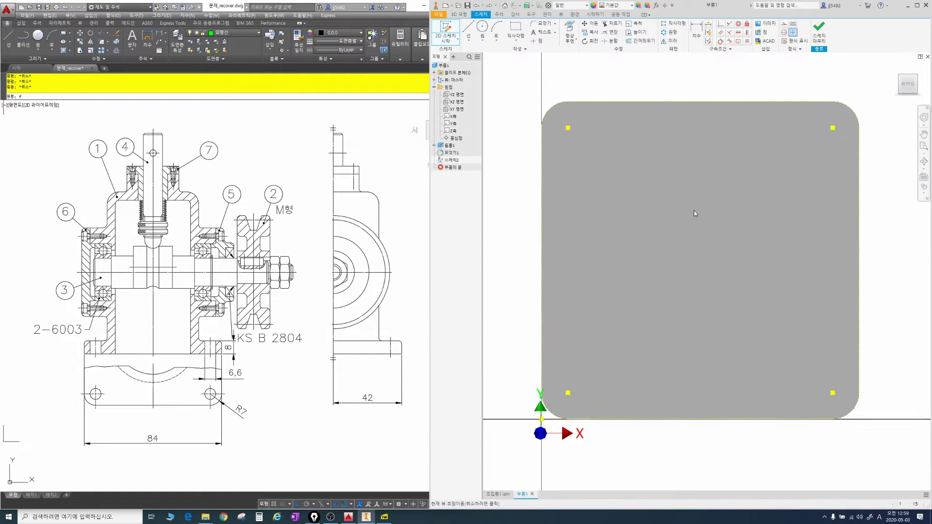
pyautogui.moveTo(575, 138); pyautogui.dragTo(588, 135)
pyautogui.moveTo(578, 102)
pyautogui.mouseDown()
pyautogui.moveTo(543, 120)
pyautogui.moveTo(533, 80)
pyautogui.moveTo(537, 108)
pyautogui.moveTo(563, 99)
pyautogui.moveTo(593, 145)
pyautogui.moveTo(540, 129)
pyautogui.moveTo(570, 127)
pyautogui.moveTo(572, 117)
pyautogui.moveTo(573, 126)
pyautogui.moveTo(564, 121)
pyautogui.mouseUp()
pyautogui.press('Escape')
pyautogui.hotkey('ctrl', '2')
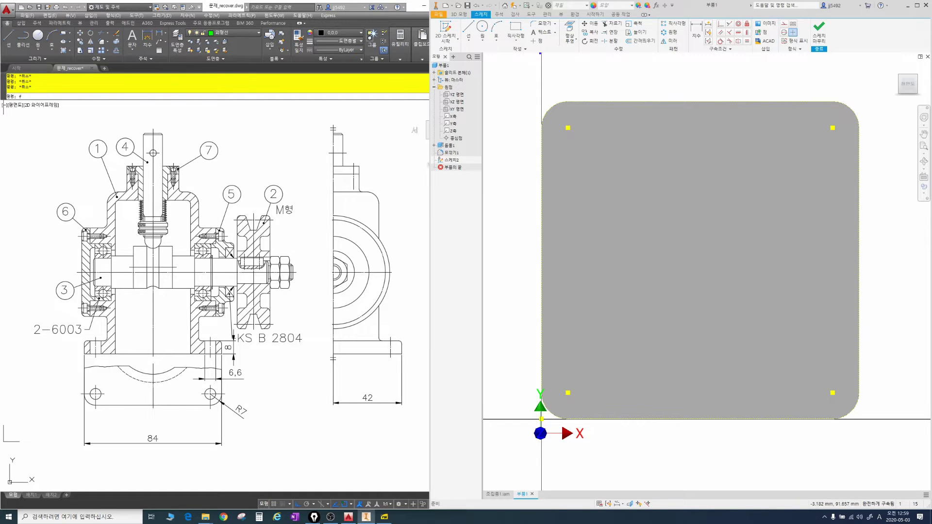
pyautogui.moveTo(540, 38)
pyautogui.mouseDown()
pyautogui.moveTo(538, 51)
pyautogui.moveTo(540, 38)
pyautogui.mouseUp()
pyautogui.moveTo(542, 47)
pyautogui.mouseDown()
pyautogui.moveTo(576, 80)
pyautogui.moveTo(567, 118)
pyautogui.moveTo(590, 100)
pyautogui.mouseUp()
pyautogui.press('Escape')
# Place sketch points at the centres of the plate's four rounded corners.
pyautogui.click(536, 41)
pyautogui.click(568, 128)
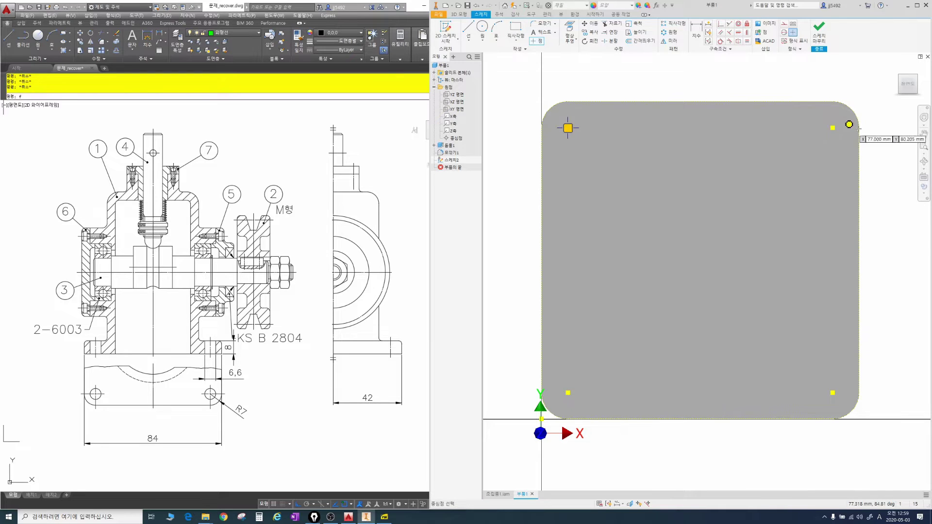
pyautogui.click(832, 127)
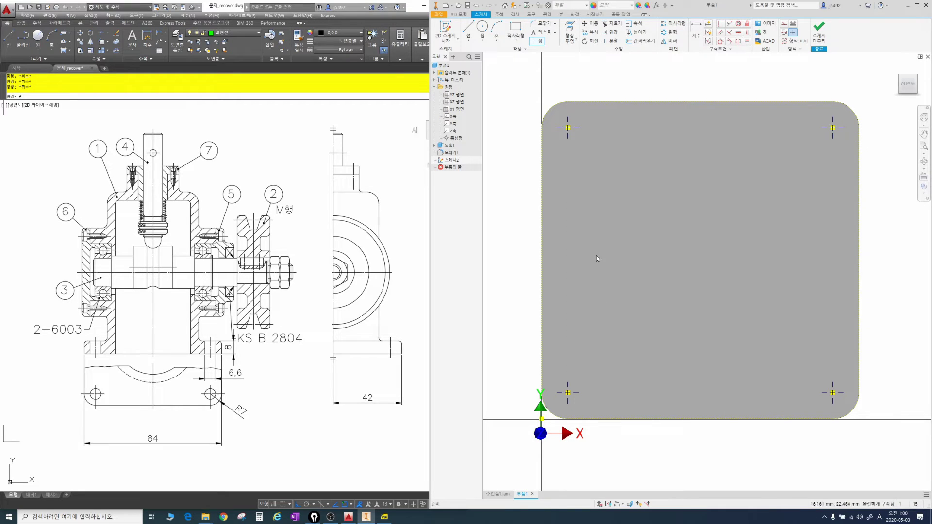
pyautogui.hotkey('ctrl', '2')
pyautogui.moveTo(578, 142)
pyautogui.mouseDown()
pyautogui.moveTo(560, 134)
pyautogui.moveTo(580, 139)
pyautogui.mouseUp()
pyautogui.press('Escape')
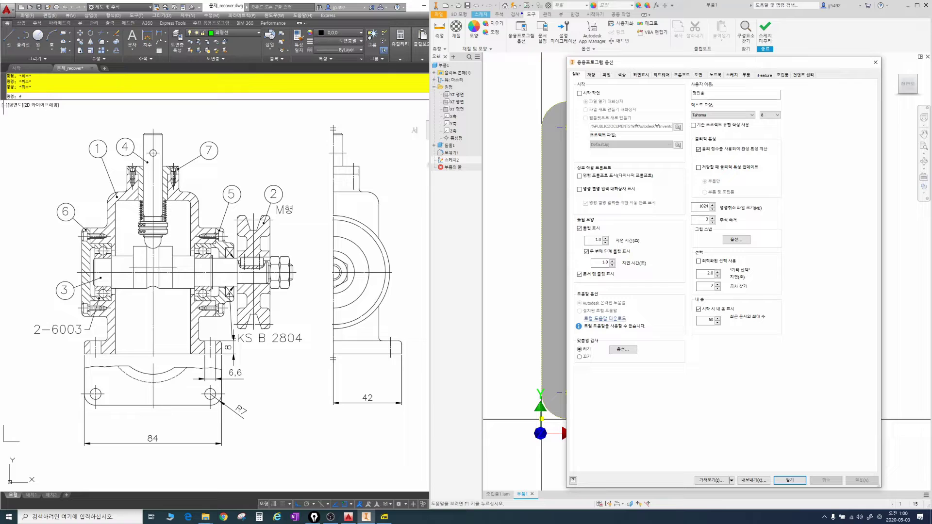
# Examine the sketch settings for automatic projection of edges and the part origin in the application options.
pyautogui.moveTo(520, 10)
pyautogui.keyDown('ctrl'); pyautogui.mouseDown()
pyautogui.moveTo(549, 26)
pyautogui.moveTo(536, 42)
pyautogui.mouseUp(); pyautogui.keyUp('ctrl')
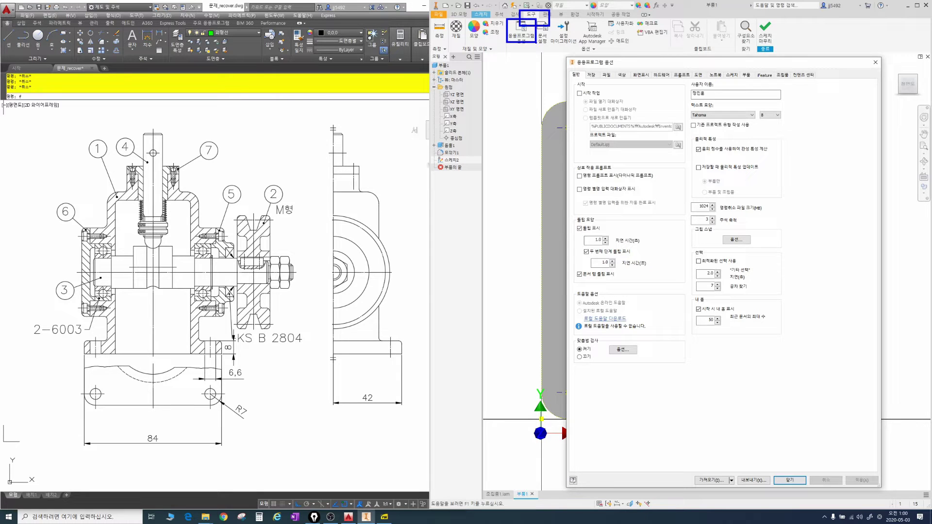
pyautogui.click(731, 75)
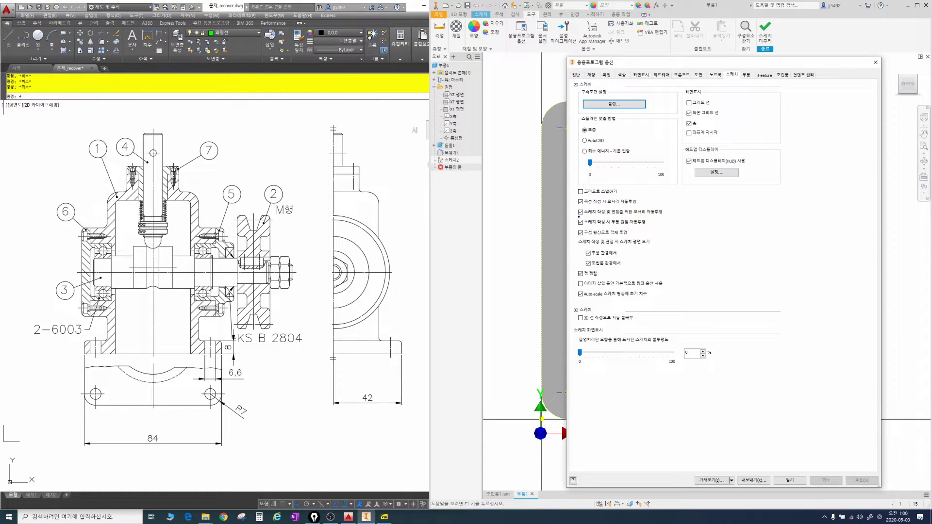
pyautogui.keyDown('ctrl'); pyautogui.moveTo(578, 217); pyautogui.dragTo(652, 229); pyautogui.keyUp('ctrl')
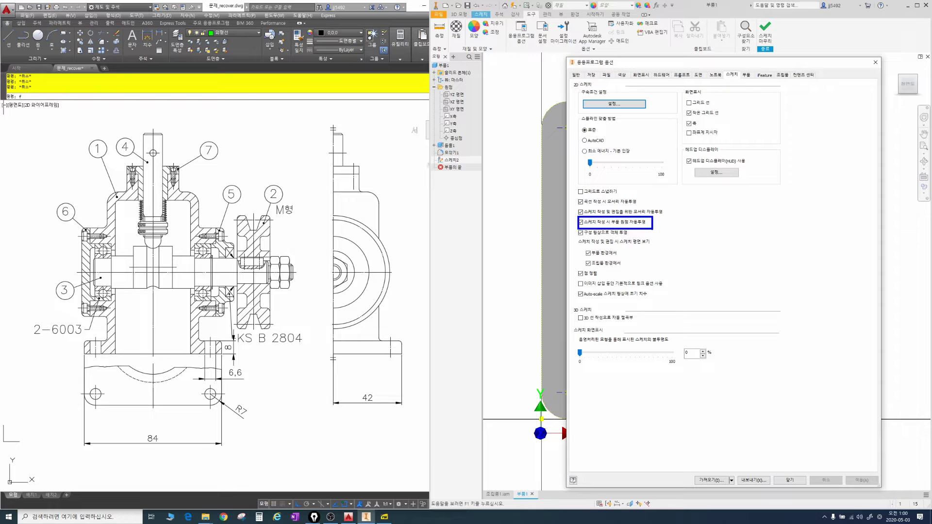
pyautogui.moveTo(569, 217)
pyautogui.mouseDown()
pyautogui.moveTo(572, 226)
pyautogui.moveTo(581, 216)
pyautogui.mouseUp()
pyautogui.press('Escape')
pyautogui.click(787, 479)
# Create simple through-all holes of 6.6 mm diameter at the four sketch points on the plate.
pyautogui.keyDown('shift'); pyautogui.moveTo(662, 246); pyautogui.dragTo(656, 219, button='middle'); pyautogui.keyUp('shift')
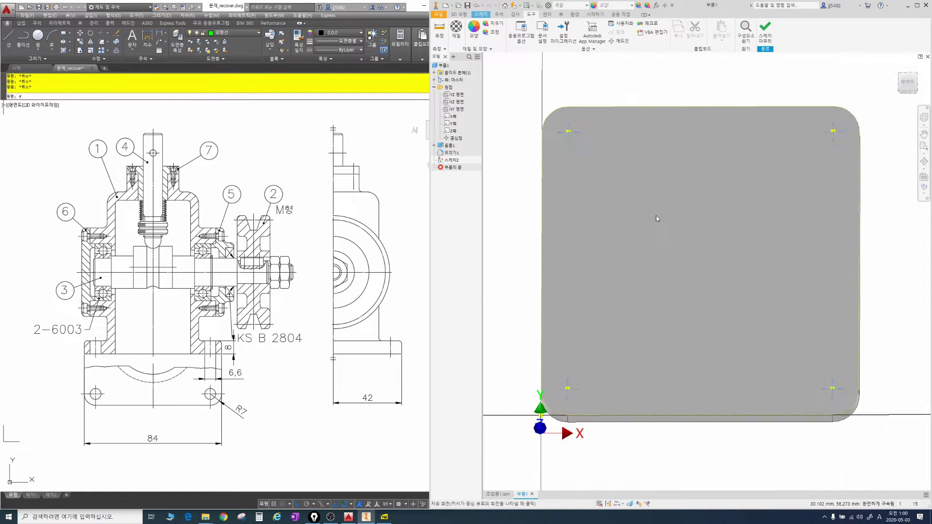
pyautogui.press('h')
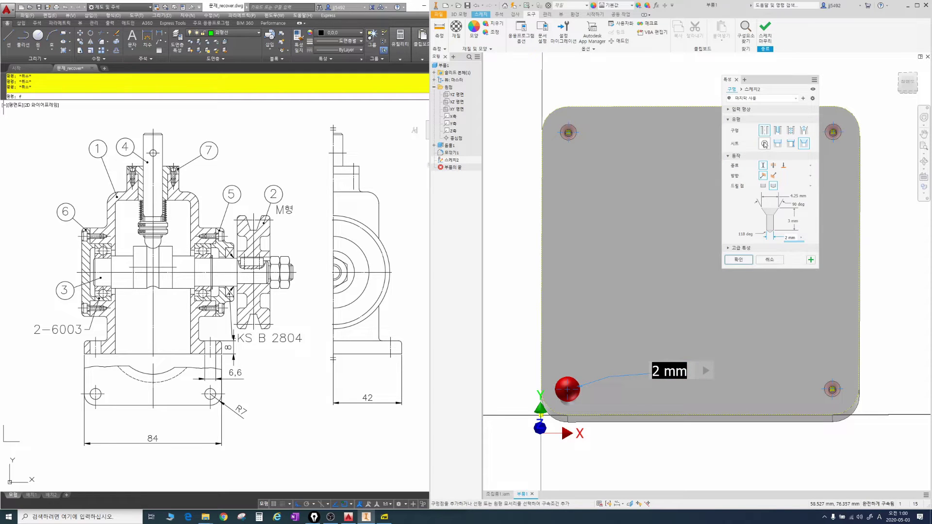
pyautogui.click(773, 165)
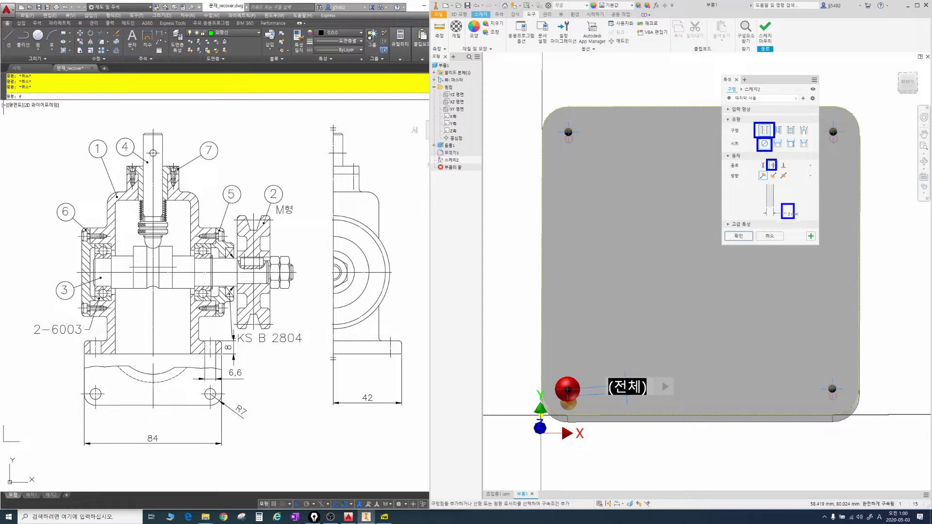
pyautogui.click(791, 214)
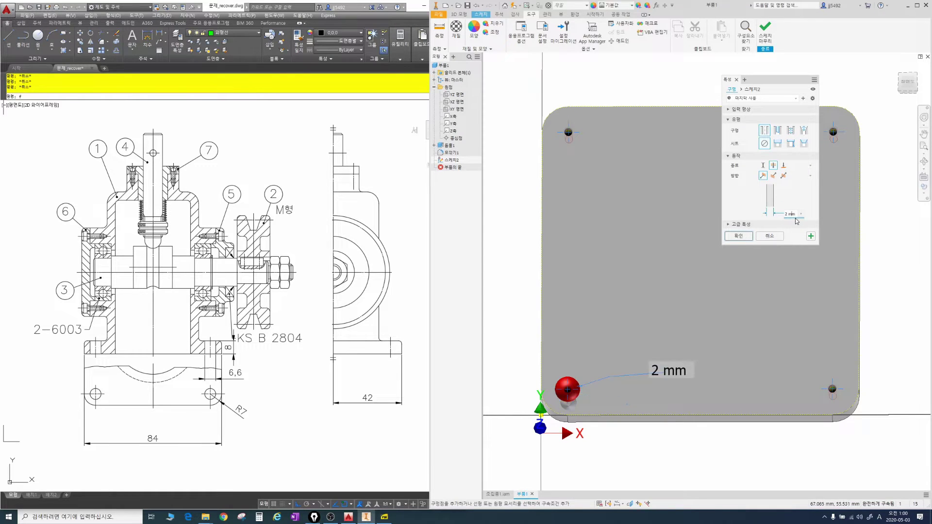
pyautogui.write('6.6')
pyautogui.click(738, 236)
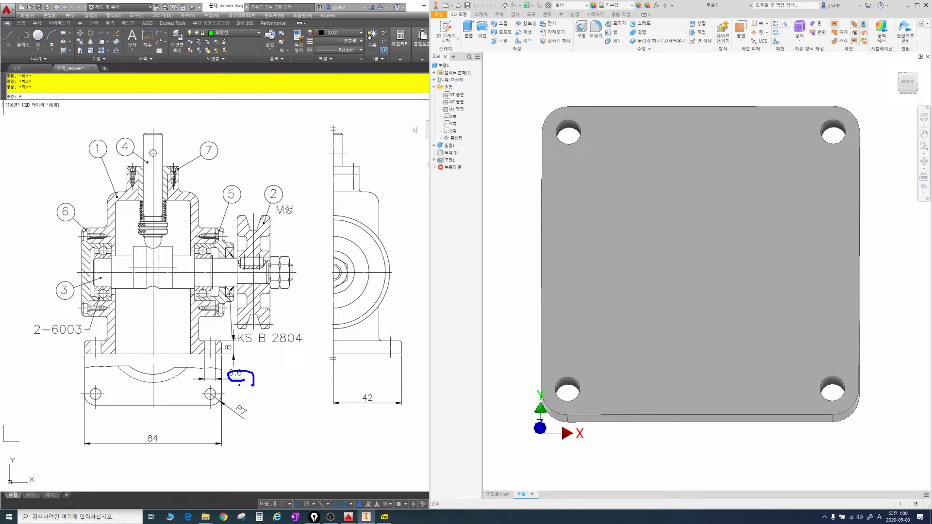
pyautogui.press('Escape')
# Switch to AutoCAD and dimension the housing body's outer width and its height above the base.
pyautogui.click(156, 160)
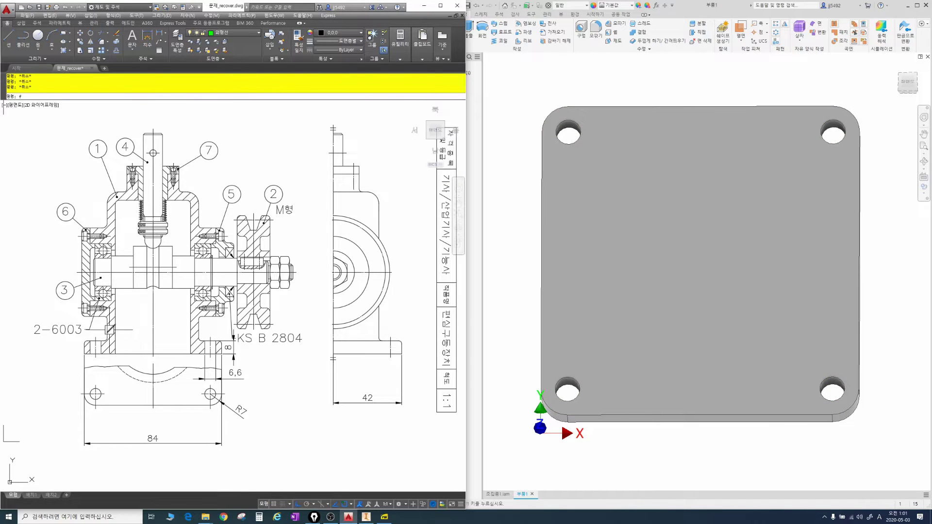
pyautogui.click(147, 37)
pyautogui.click(108, 332)
pyautogui.click(199, 332)
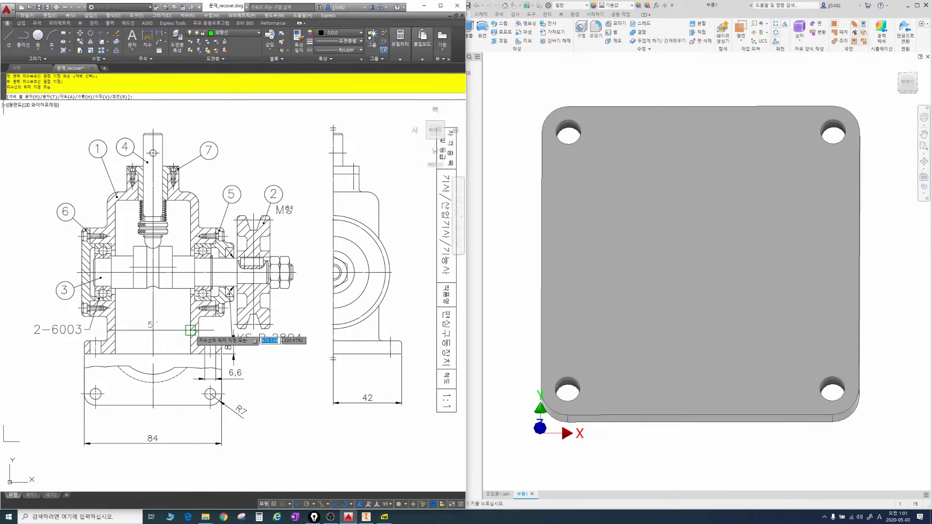
pyautogui.click(194, 330)
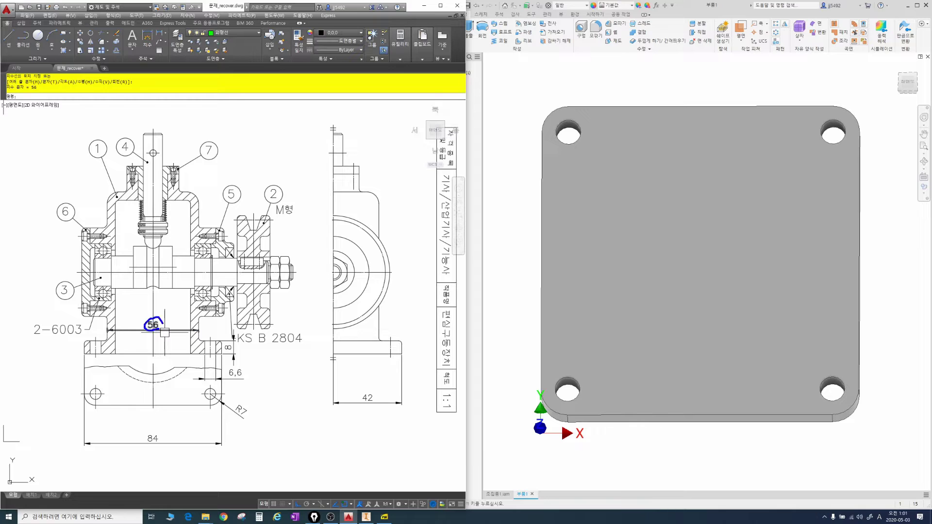
pyautogui.press('Escape')
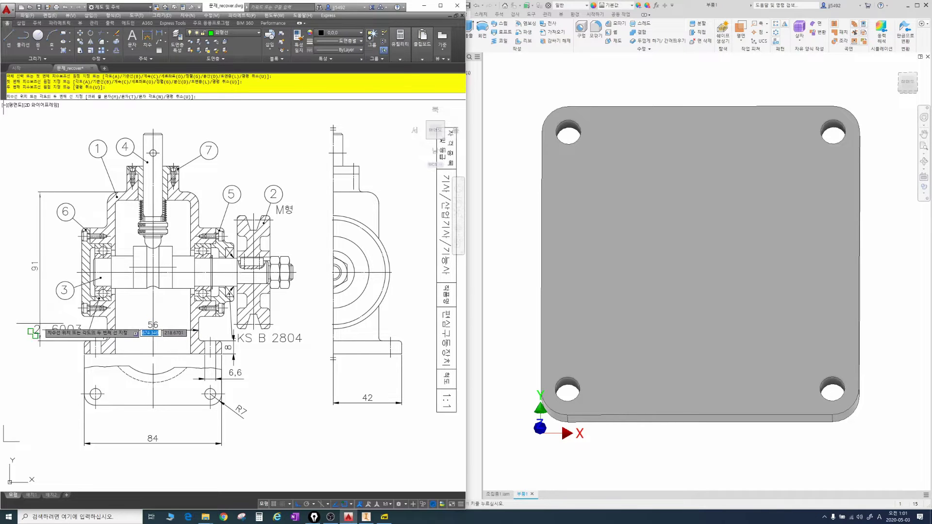
pyautogui.click(33, 325)
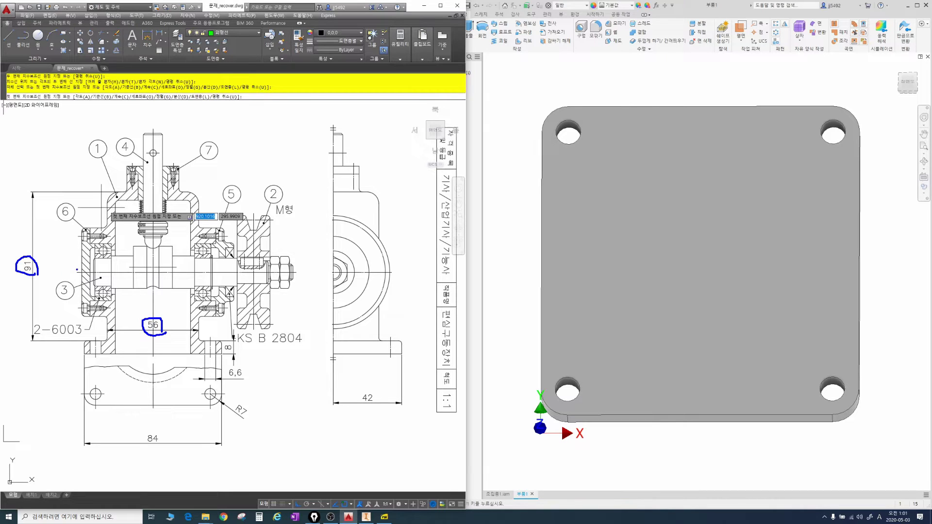
pyautogui.press('Escape')
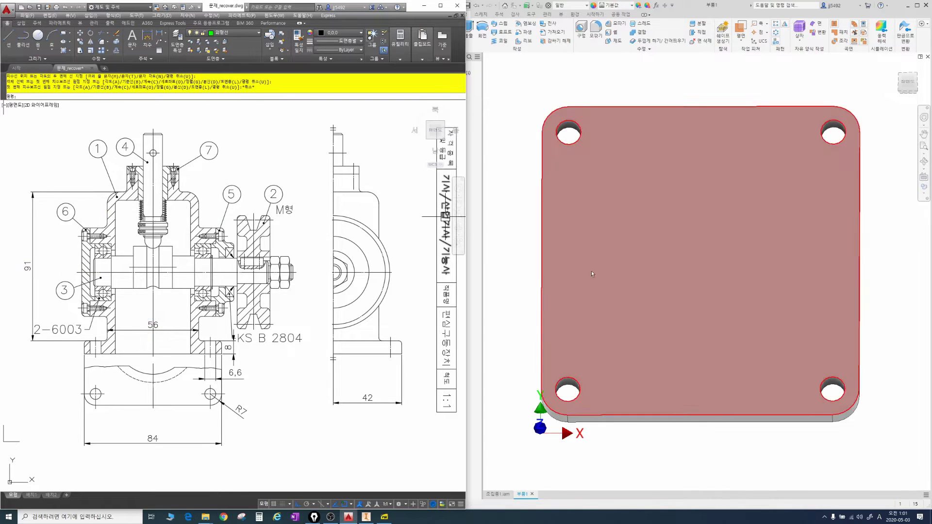
# Switch to Inventor and sketch a circle of 56 mm diameter on the plate's top face.
pyautogui.click(696, 242)
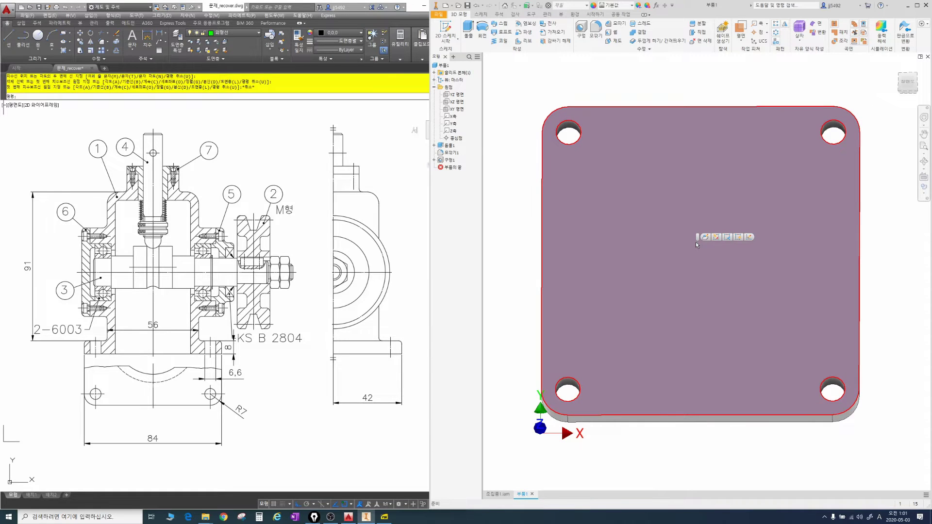
pyautogui.press('s')
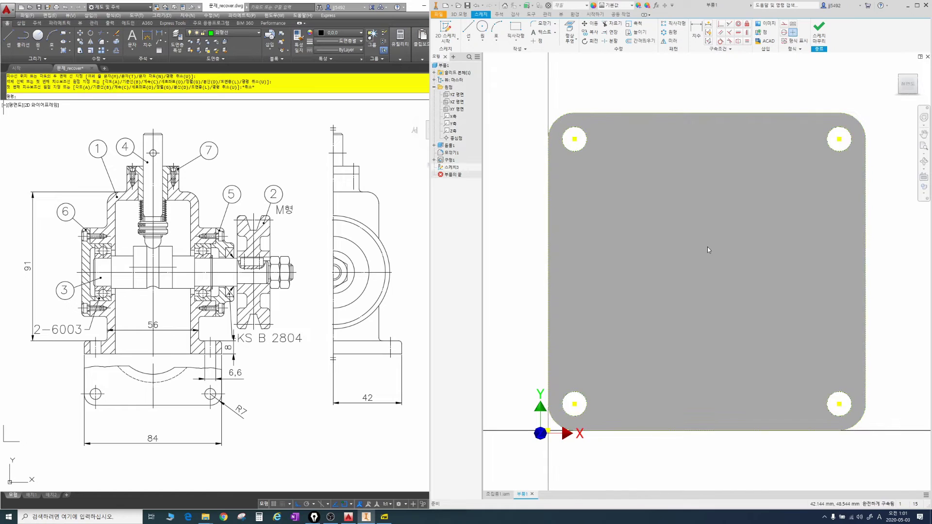
pyautogui.press('c')
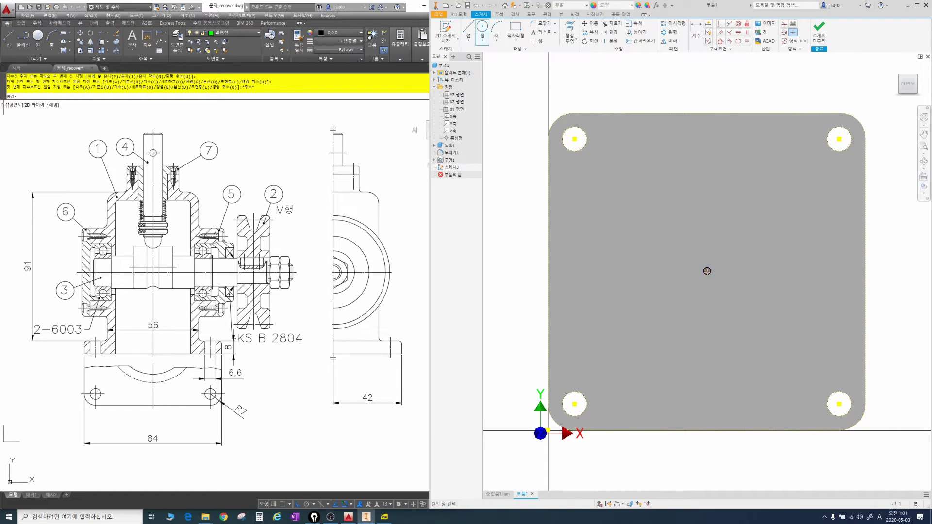
pyautogui.click(707, 271)
pyautogui.click(764, 207)
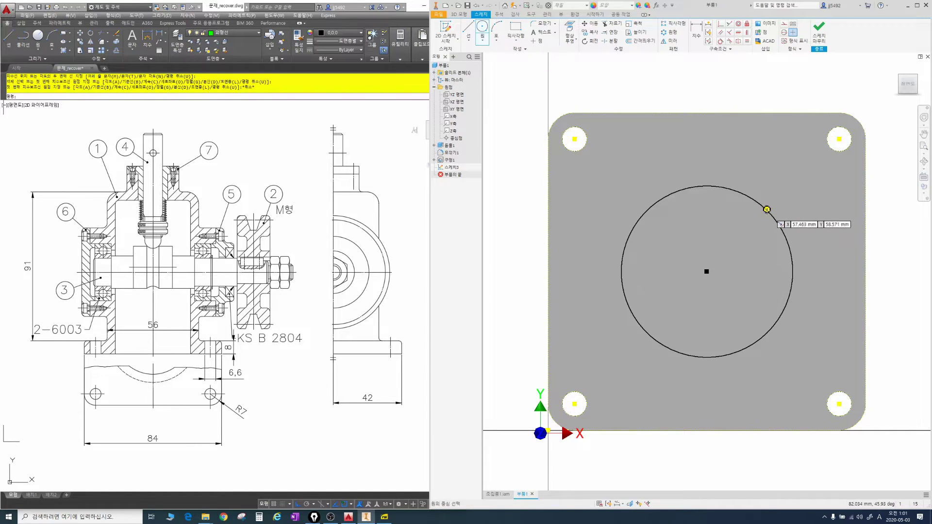
pyautogui.press('d')
pyautogui.click(765, 211)
pyautogui.click(808, 199)
pyautogui.press('Return')
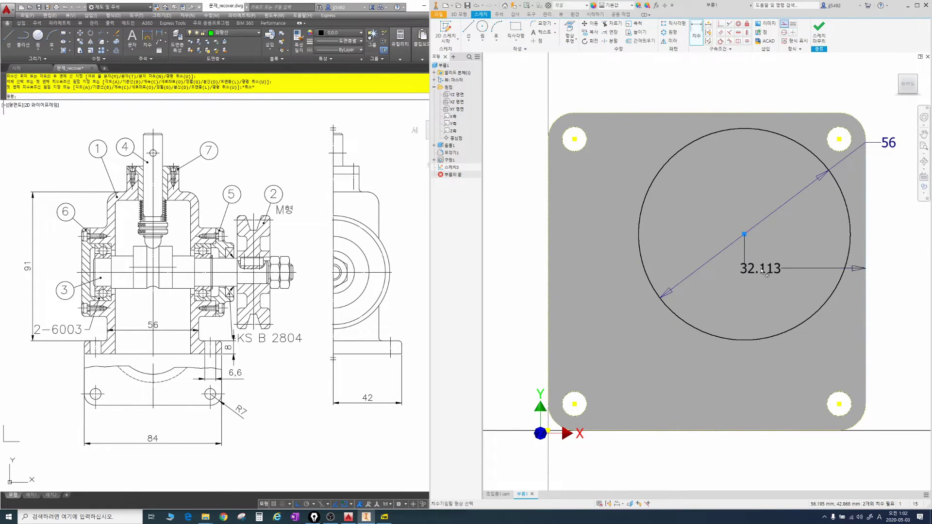
# Dimension the circle's centre 42 mm from the plate's right edge and 42 mm from its lower edge.
pyautogui.click(759, 268)
pyautogui.write('42')
pyautogui.press('Return')
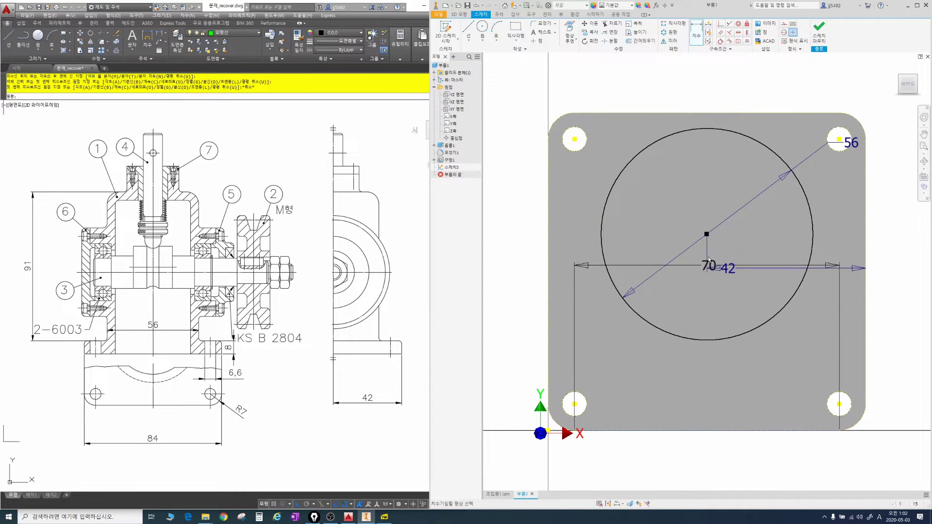
pyautogui.click(707, 235)
pyautogui.click(786, 261)
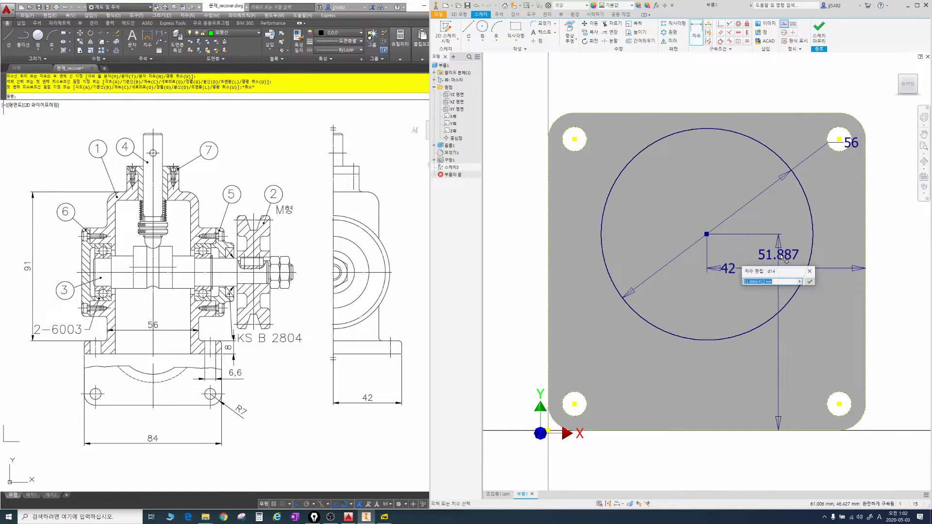
pyautogui.write('42')
pyautogui.press('Return')
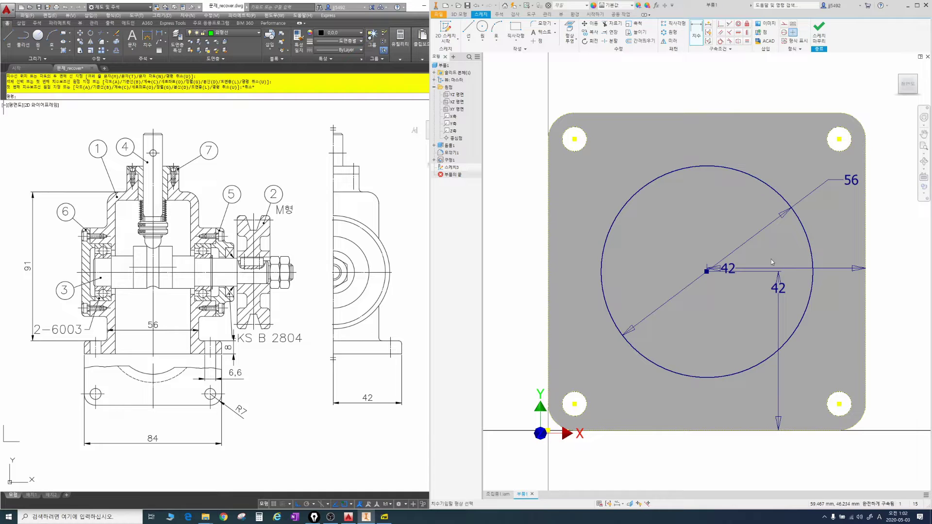
# Extrude the circle 91 mm up from the plate and start a 2D sketch on the cylinder's top face.
pyautogui.press('e')
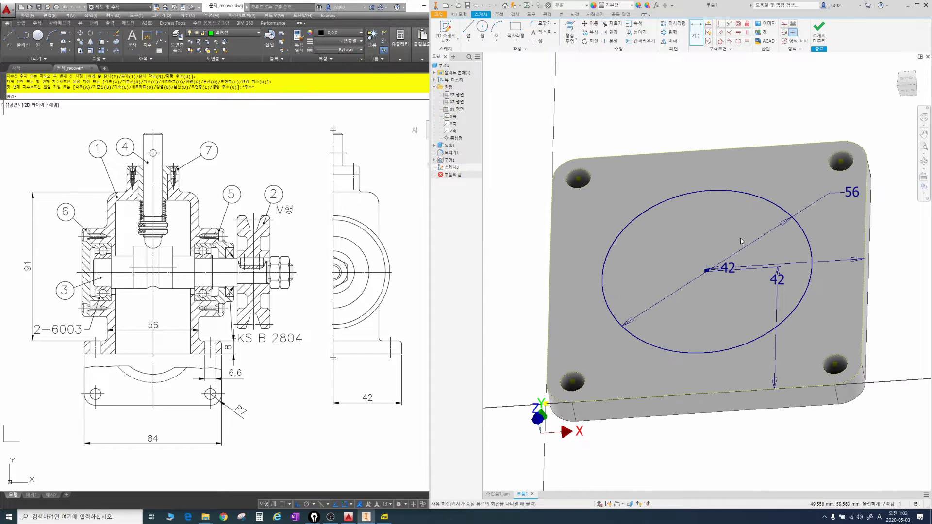
pyautogui.write('91')
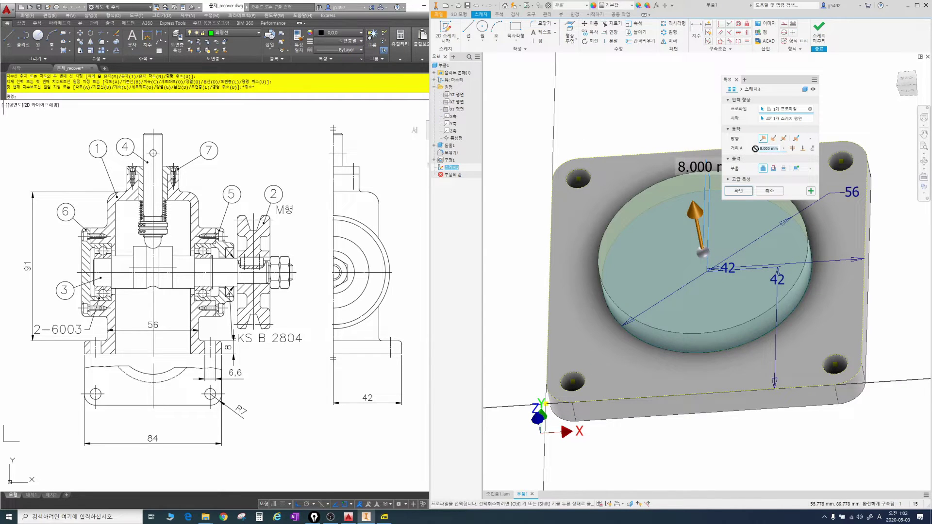
pyautogui.click(738, 191)
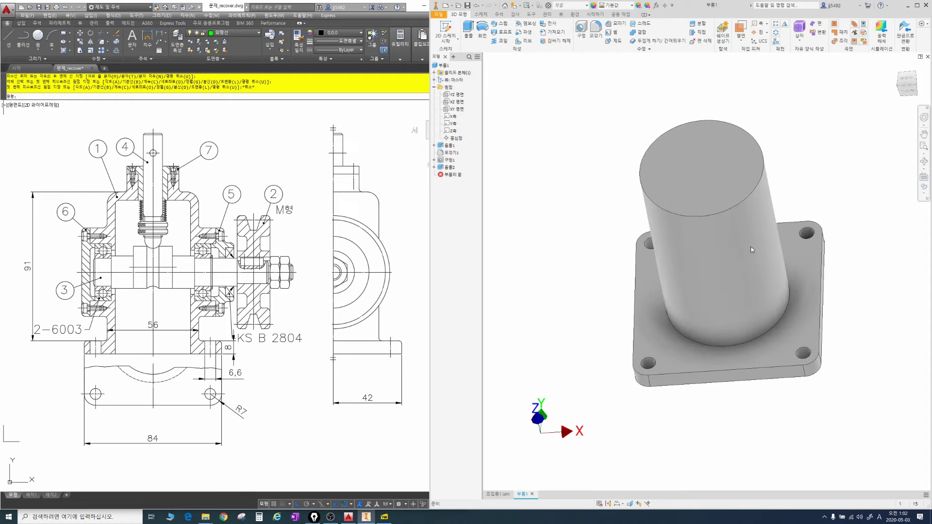
pyautogui.press('s')
pyautogui.click(708, 155)
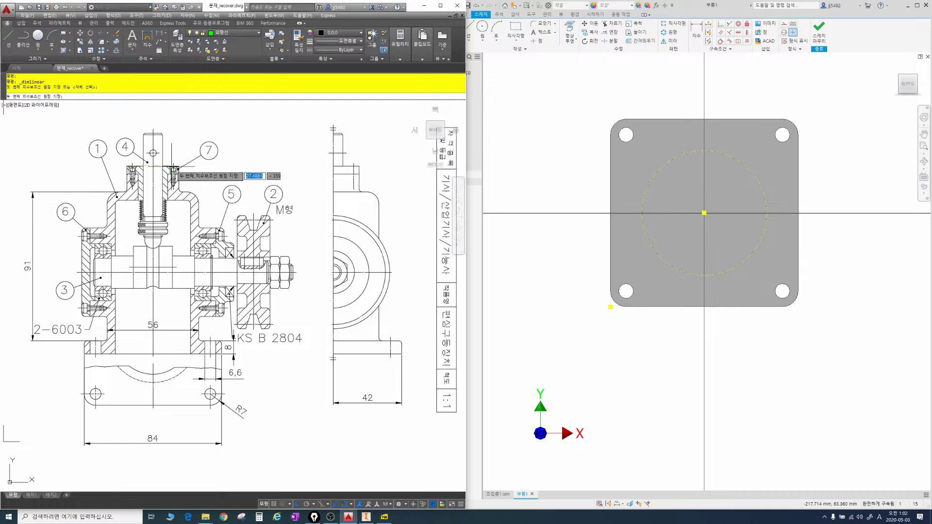
# Switch to AutoCAD, dimension the width and height of the housing's top boss, and return to the Inventor sketch.
pyautogui.click(179, 167)
pyautogui.click(156, 118)
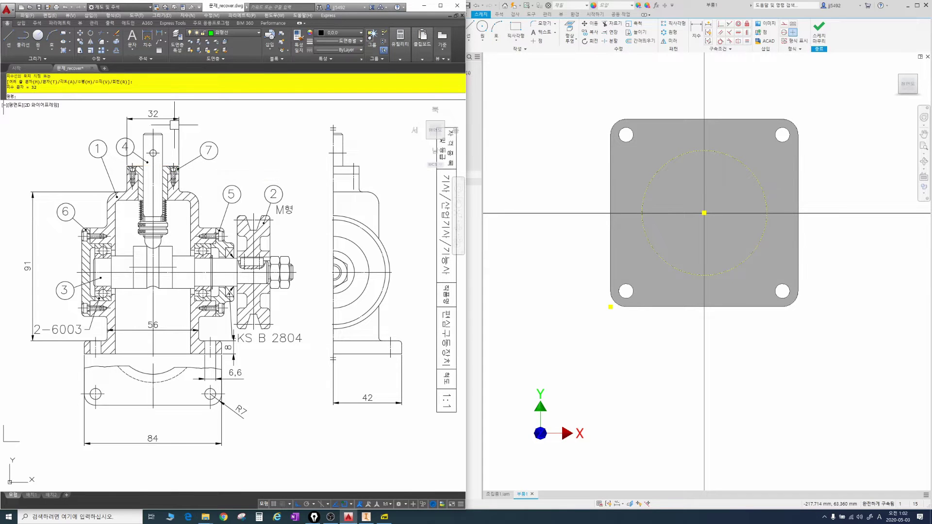
pyautogui.press('space')
pyautogui.click(272, 195)
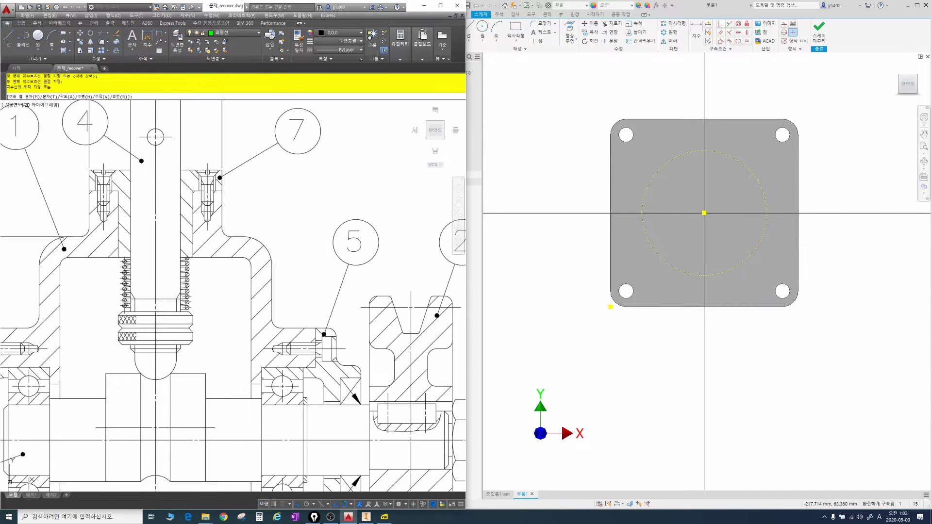
pyautogui.press('Escape')
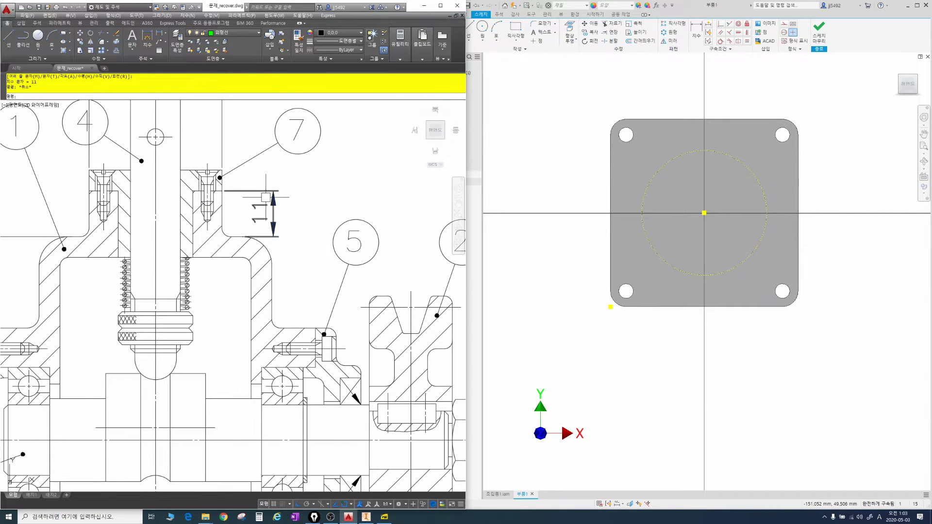
pyautogui.scroll(-5, 265, 196)
pyautogui.moveTo(260, 196); pyautogui.dragTo(222, 187, button='middle')
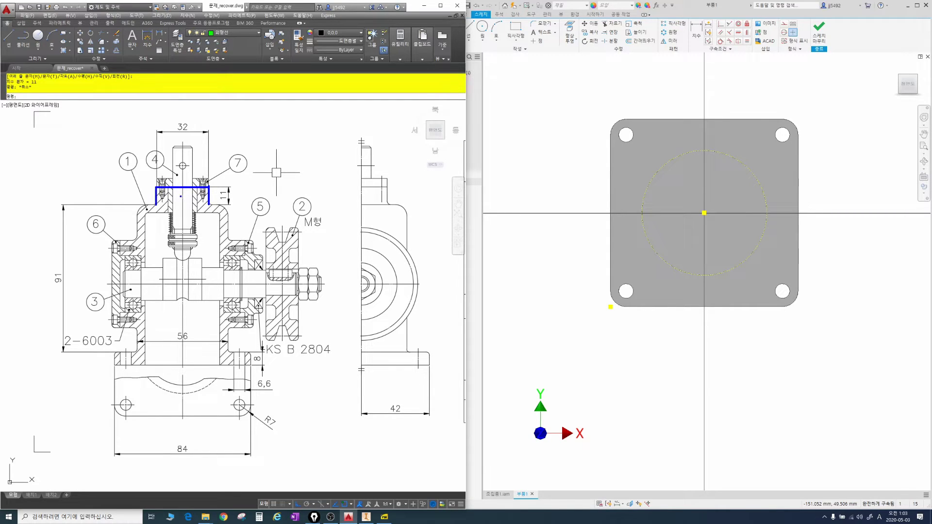
pyautogui.press('Escape')
pyautogui.press('Escape')
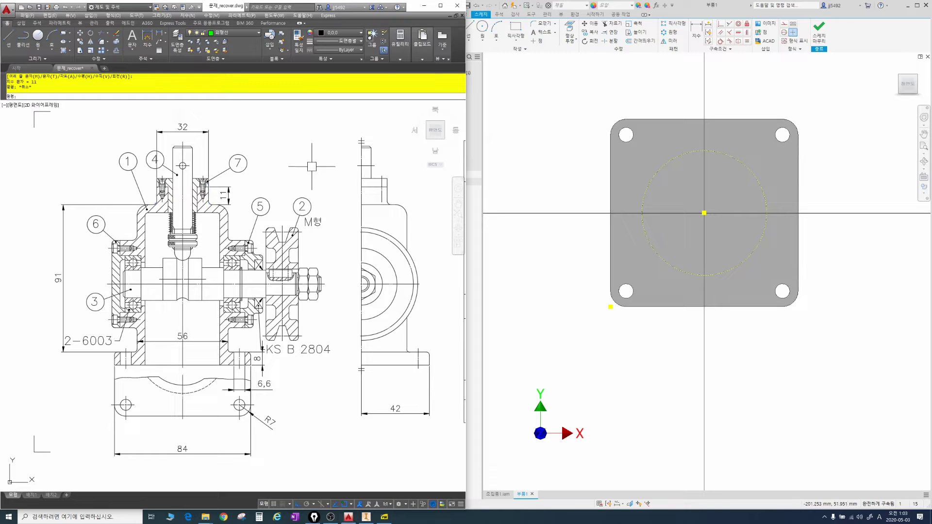
pyautogui.click(733, 184)
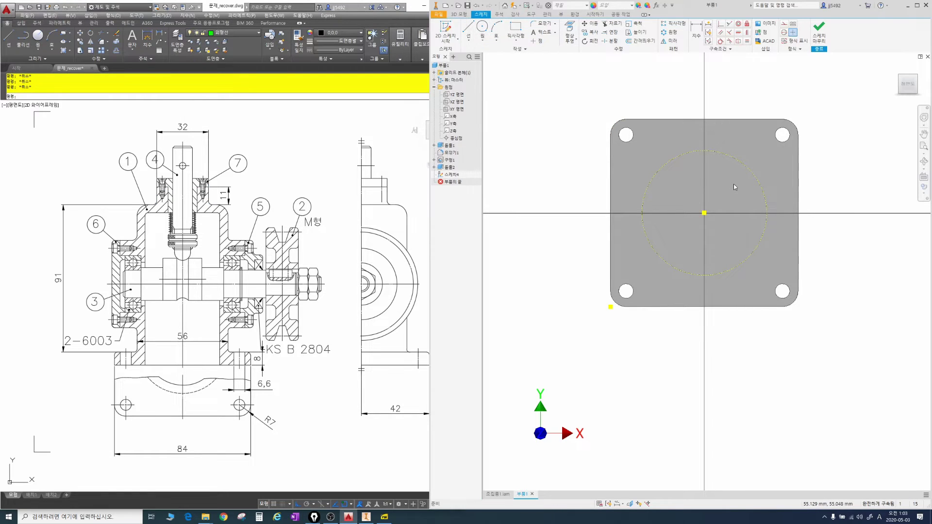
# Sketch a circle of 32 mm diameter centred on the cylinder's top face.
pyautogui.rightClick(732, 183)
pyautogui.click(708, 178)
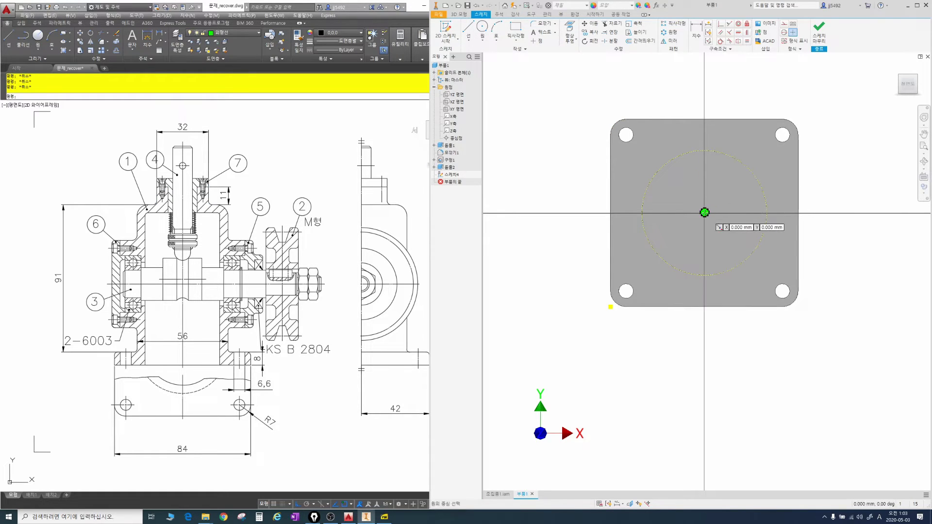
pyautogui.click(703, 213)
pyautogui.click(731, 192)
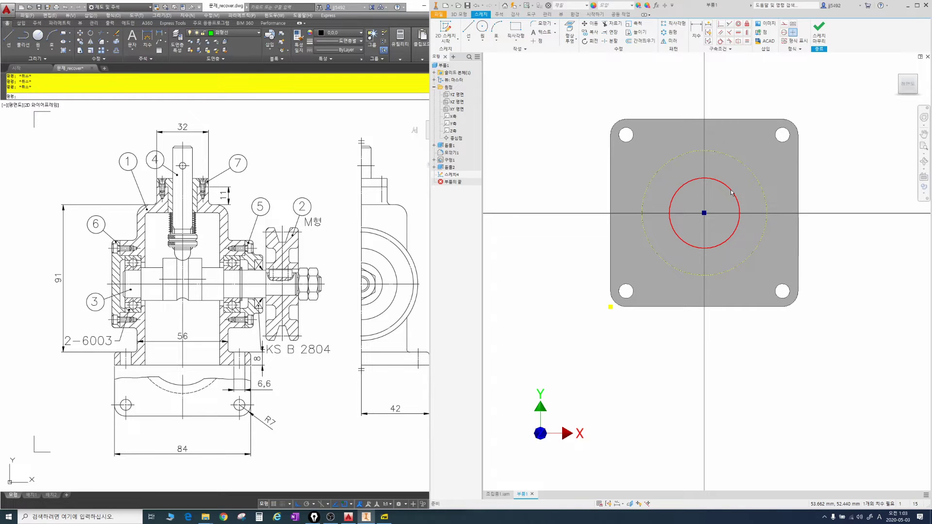
pyautogui.press('d')
pyautogui.click(734, 197)
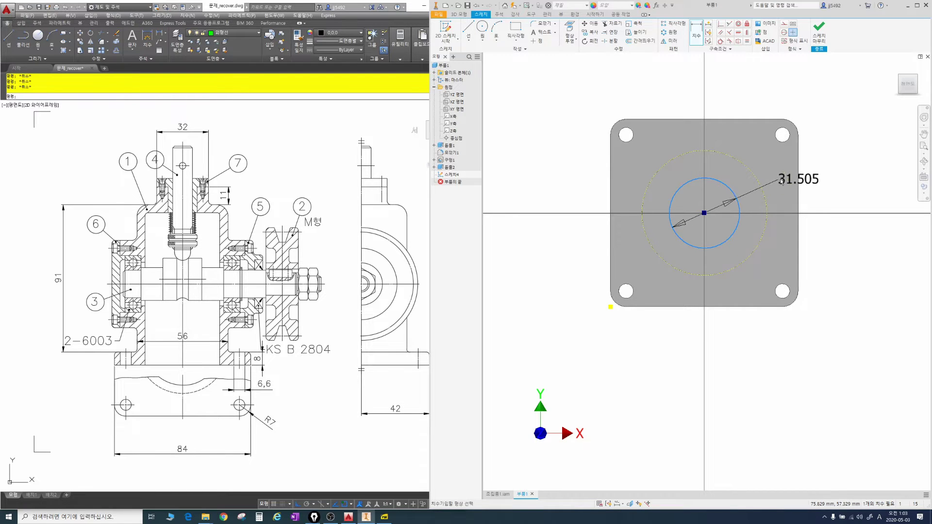
pyautogui.click(779, 178)
pyautogui.write('32')
pyautogui.press('Return')
# Extrude the 32 mm circle 11 mm upward to form the top boss.
pyautogui.keyDown('shift'); pyautogui.moveTo(776, 198); pyautogui.dragTo(773, 180, button='middle'); pyautogui.keyUp('shift')
pyautogui.press('e')
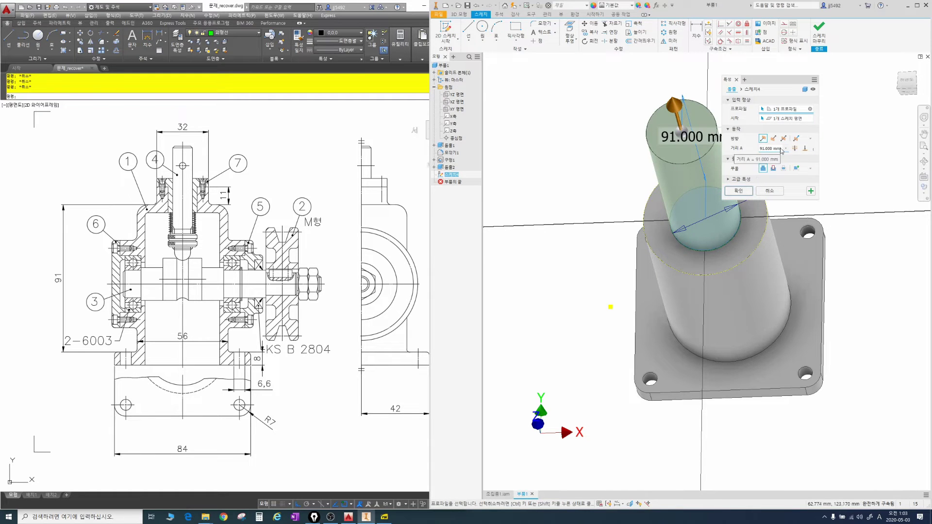
pyautogui.moveTo(781, 149); pyautogui.dragTo(757, 149)
pyautogui.write('11')
pyautogui.click(743, 191)
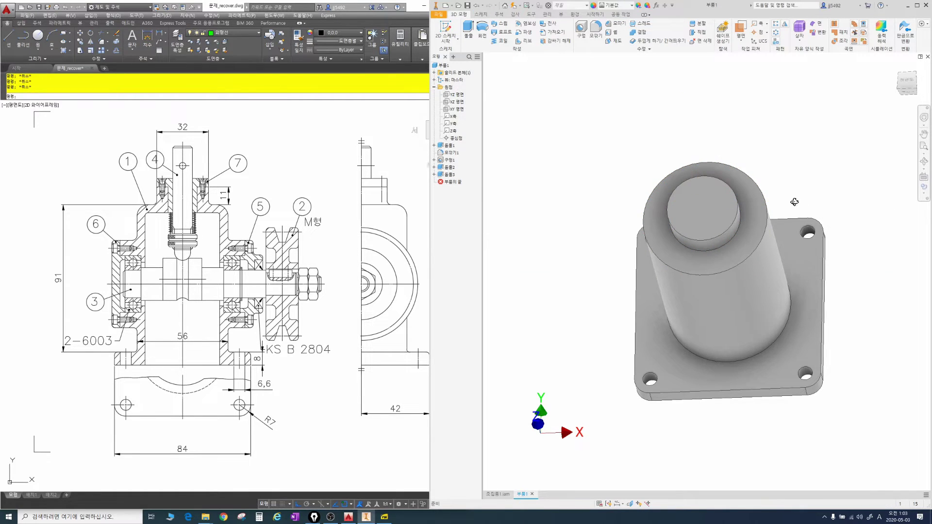
pyautogui.keyDown('shift'); pyautogui.moveTo(766, 202); pyautogui.dragTo(765, 184, button='middle'); pyautogui.keyUp('shift')
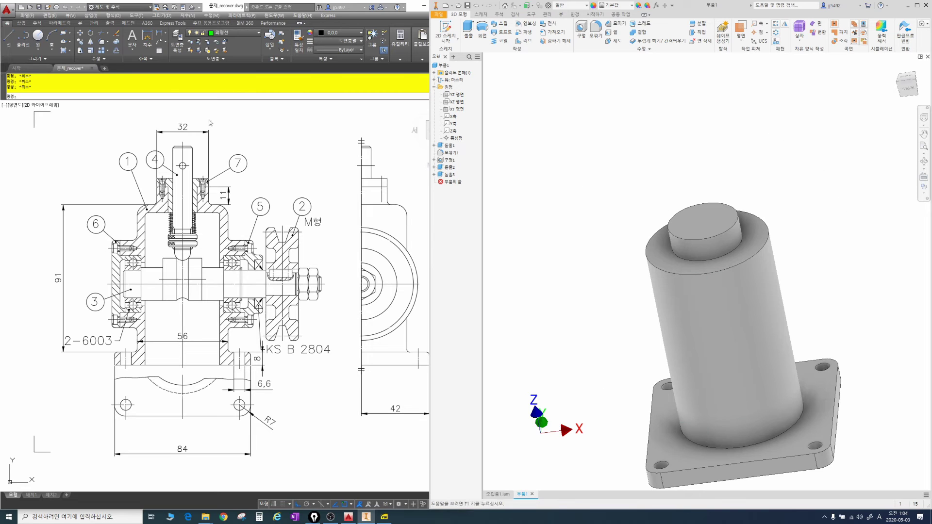
# Switch to AutoCAD and dimension the housing's overall height from the base's underside to the top of the boss.
pyautogui.click(152, 45)
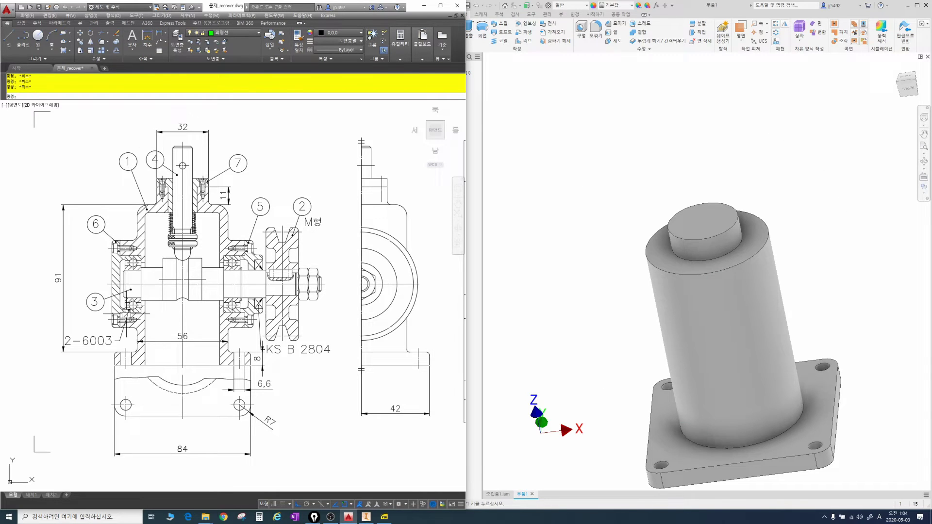
pyautogui.click(114, 365)
pyautogui.click(157, 187)
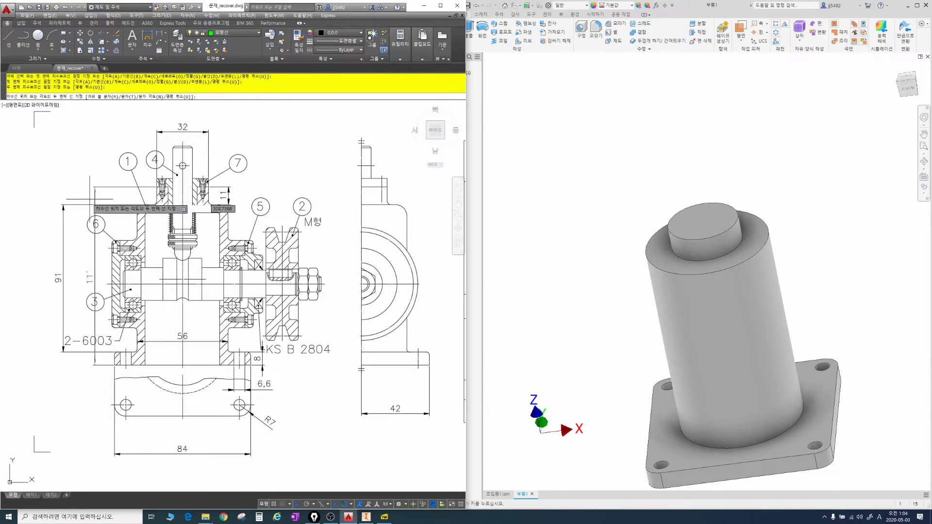
pyautogui.click(36, 202)
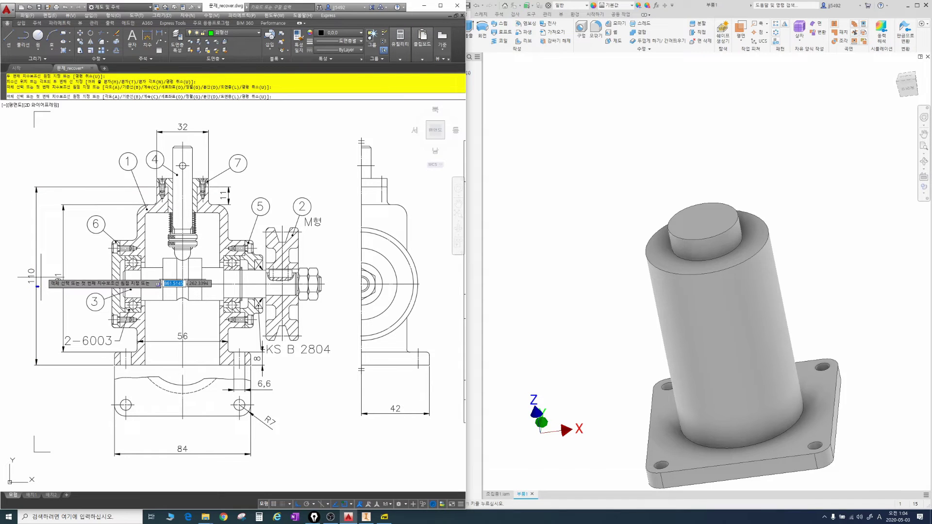
pyautogui.press('Escape')
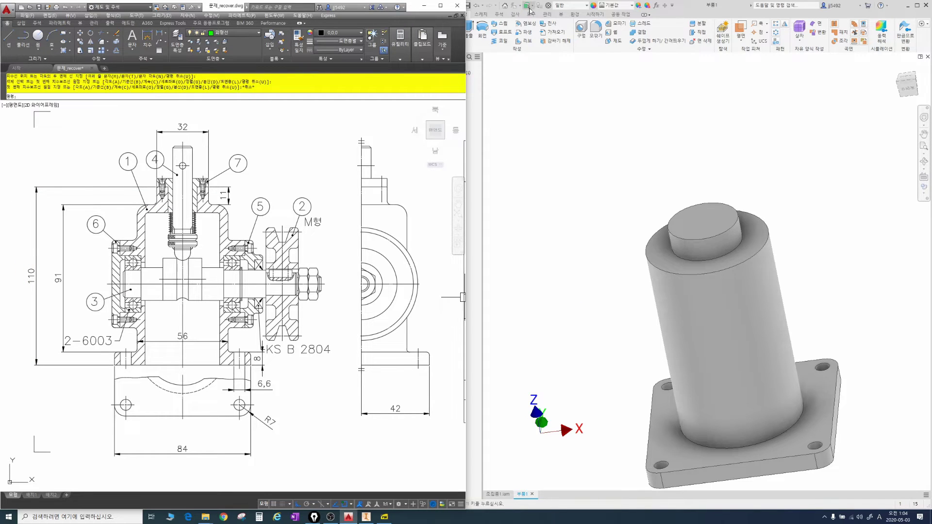
# Switch to Inventor and measure the distance from the boss's top face to the plate's underside.
pyautogui.click(515, 14)
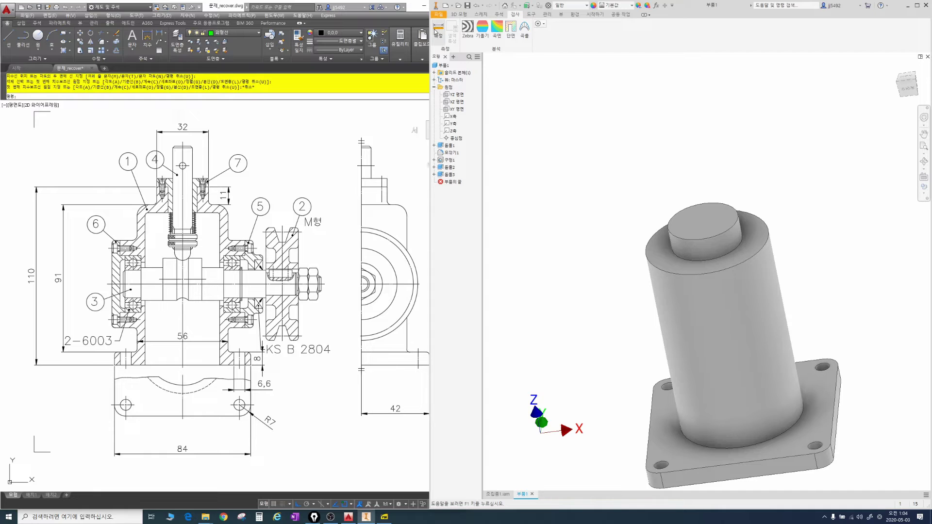
pyautogui.press('m')
pyautogui.click(701, 224)
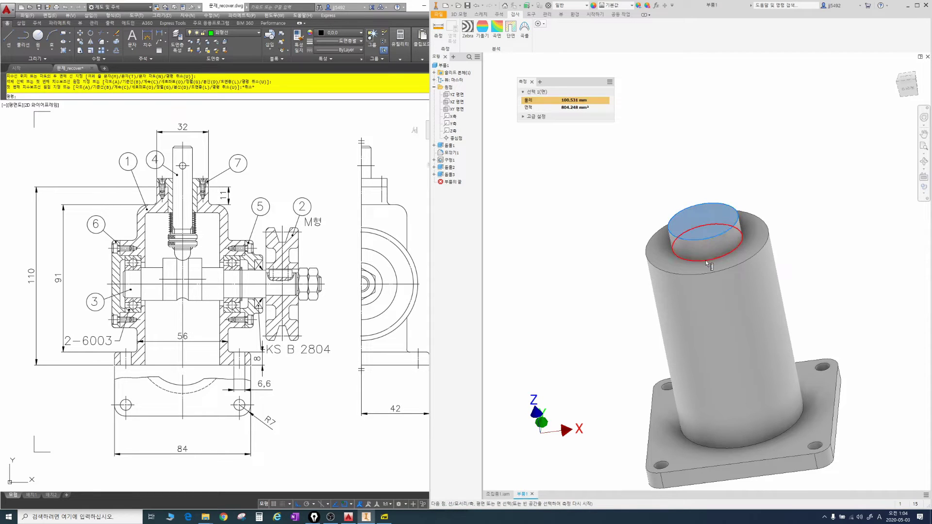
pyautogui.scroll(-2, 699, 239)
pyautogui.moveTo(699, 239); pyautogui.dragTo(699, 182, button='middle')
pyautogui.keyDown('shift'); pyautogui.moveTo(705, 258); pyautogui.dragTo(694, 180, button='middle'); pyautogui.keyUp('shift')
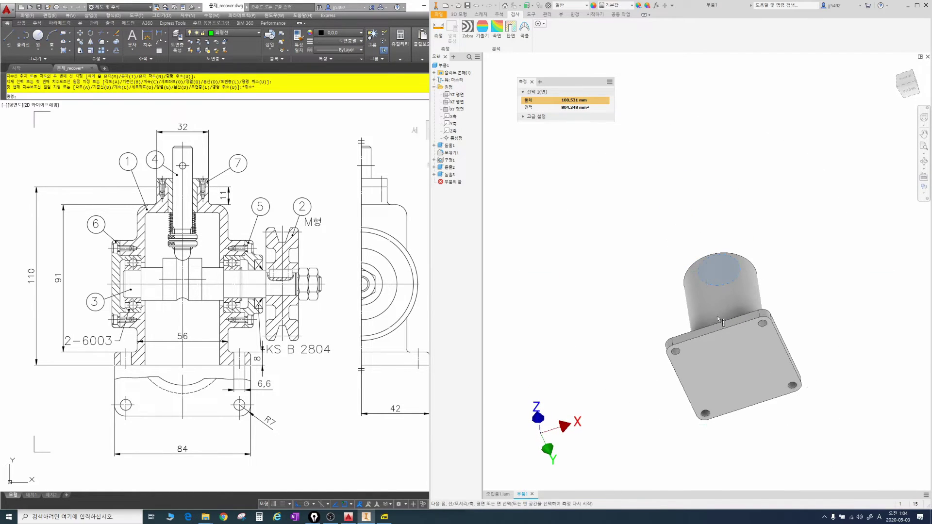
pyautogui.click(730, 366)
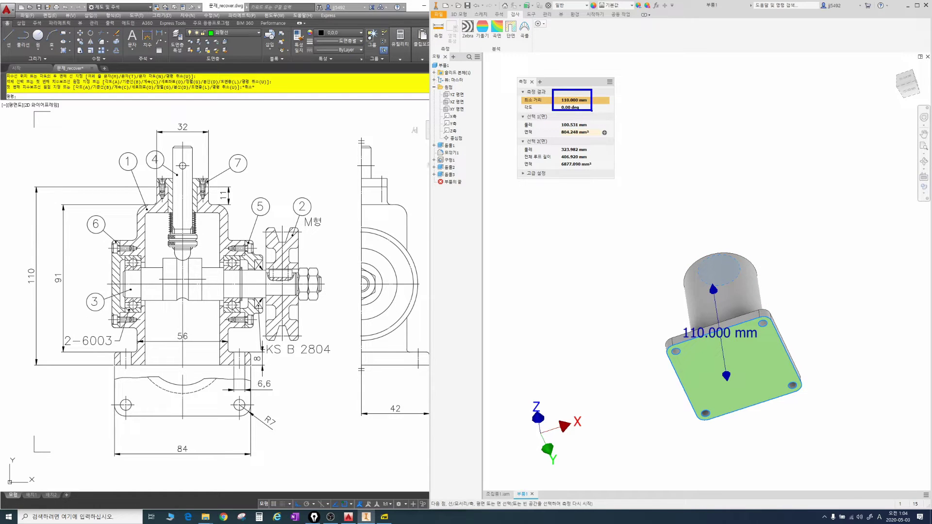
pyautogui.press('Escape')
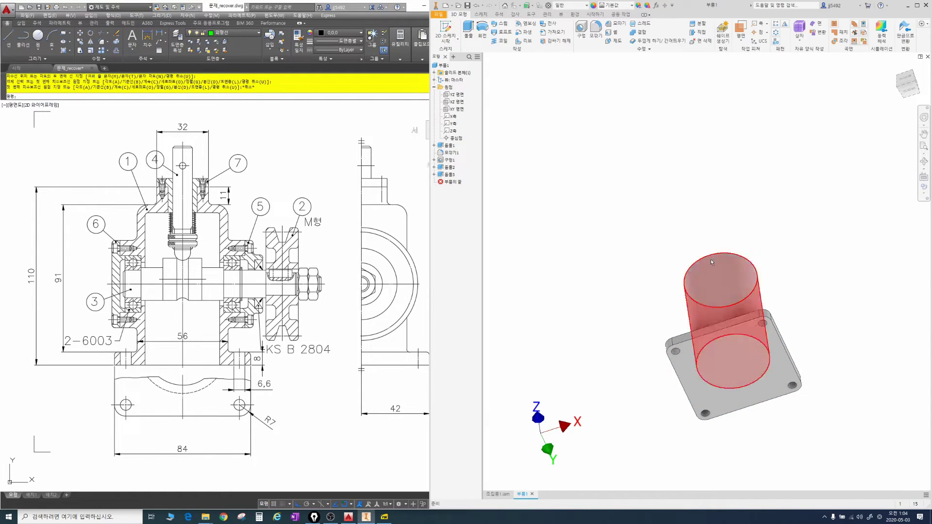
pyautogui.press('F5')
# Switch to AutoCAD and dimension the height of the housing's side boss beside cover 6.
pyautogui.click(147, 40)
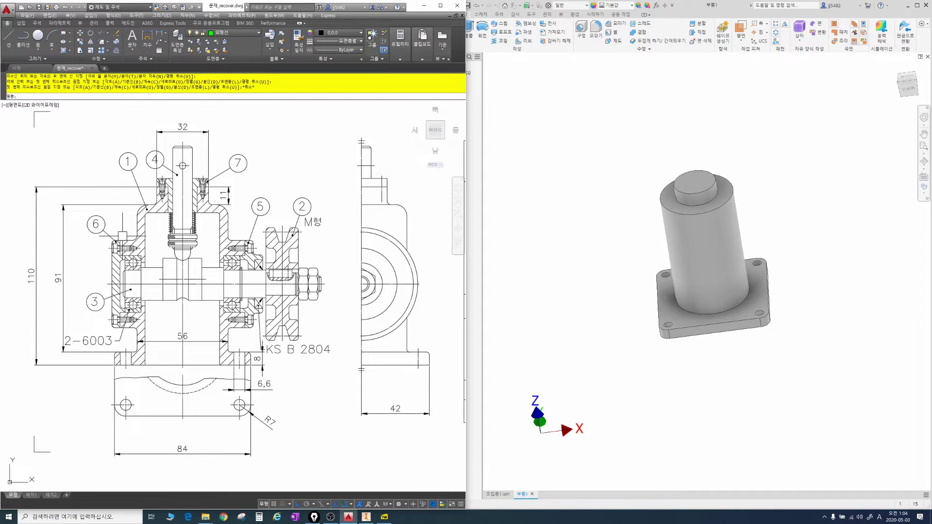
pyautogui.click(147, 39)
pyautogui.scroll(4, 117, 257)
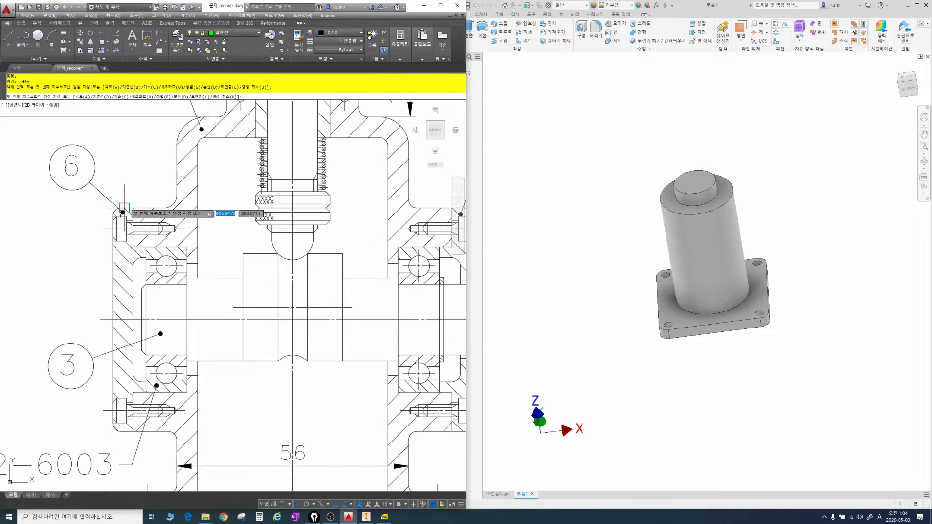
pyautogui.click(124, 210)
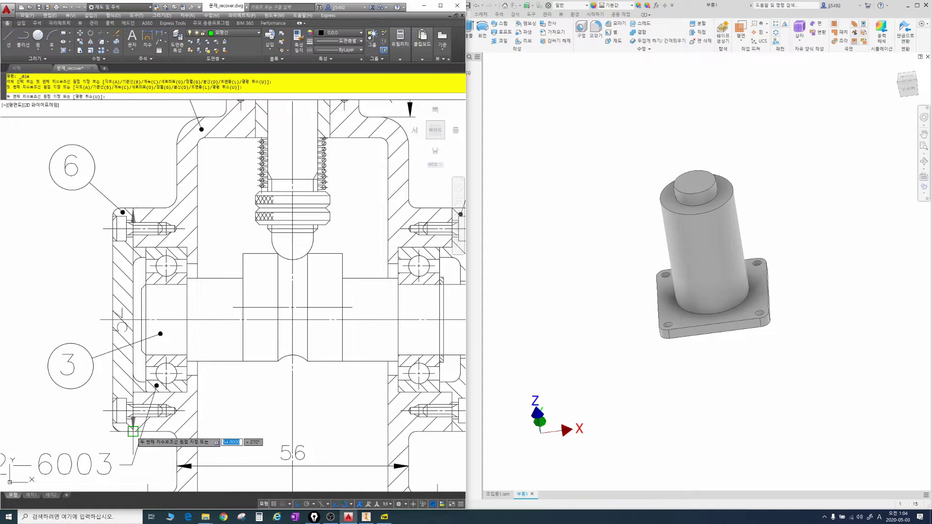
pyautogui.click(133, 431)
pyautogui.scroll(-3, 168, 377)
pyautogui.click(80, 393)
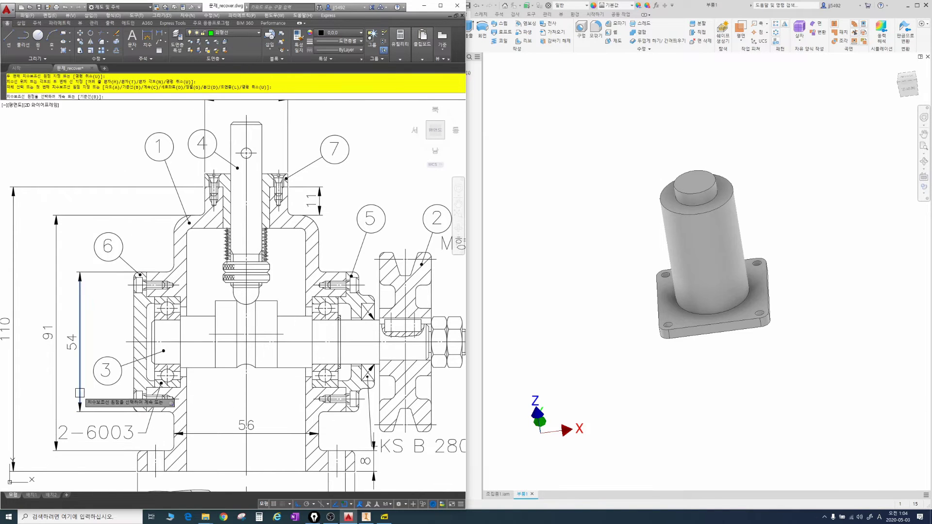
pyautogui.press('Escape')
# Dimension the housing's width across the outer faces of its two side bosses.
pyautogui.press('space')
pyautogui.click(146, 272)
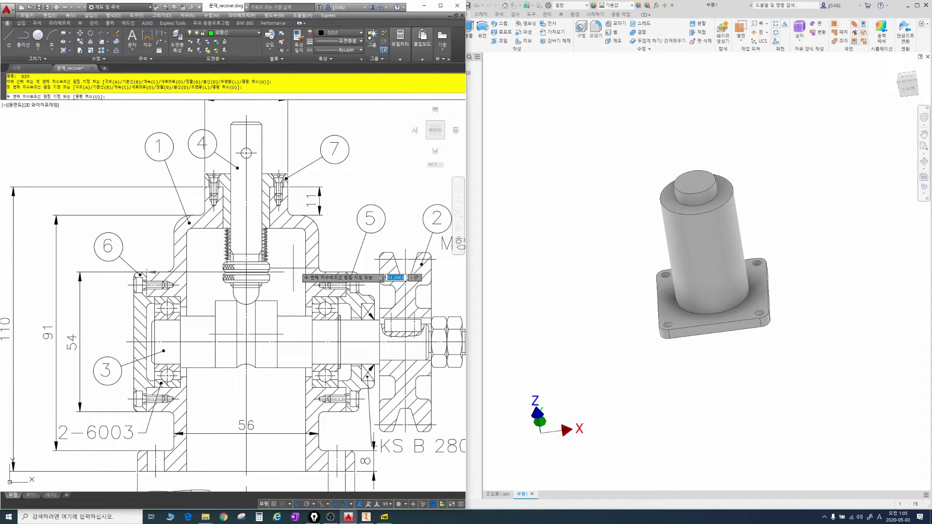
pyautogui.click(352, 274)
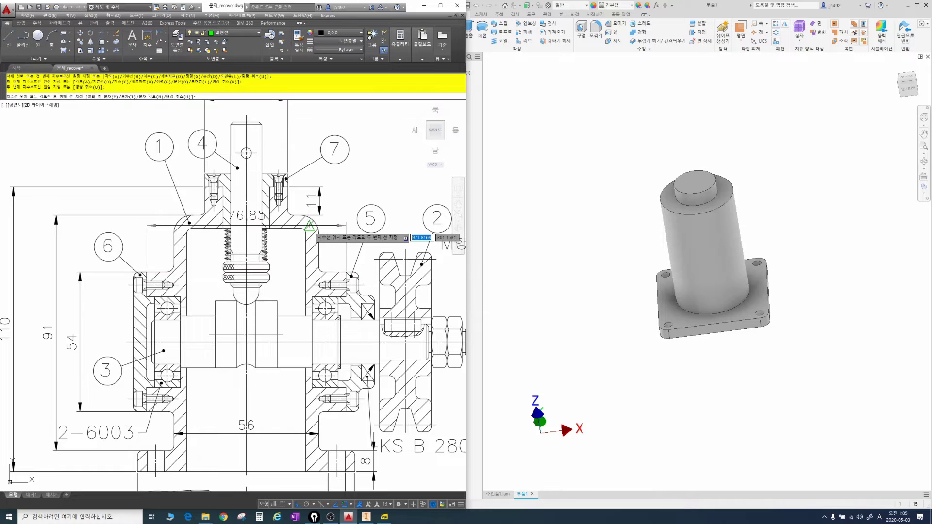
pyautogui.press('Escape')
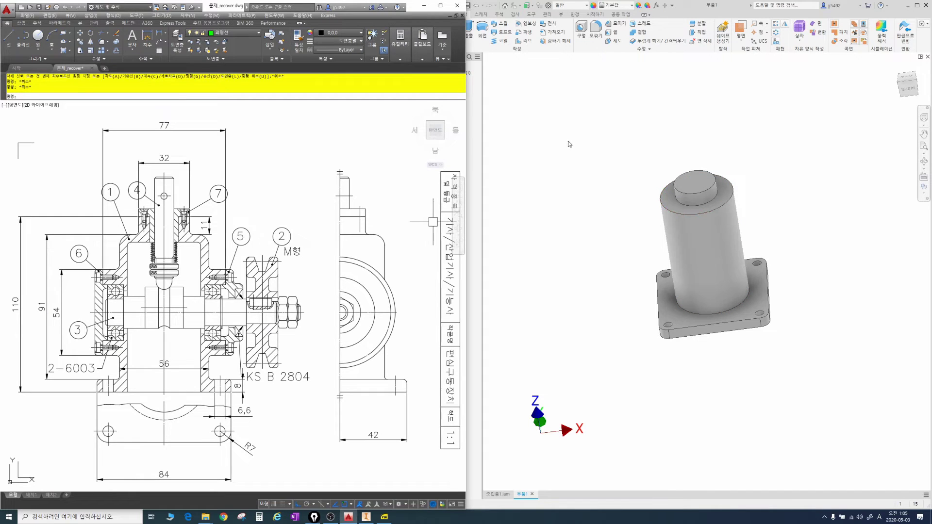
# Switch to Inventor and create a work plane midway between two opposite side faces of the base plate.
pyautogui.click(567, 145)
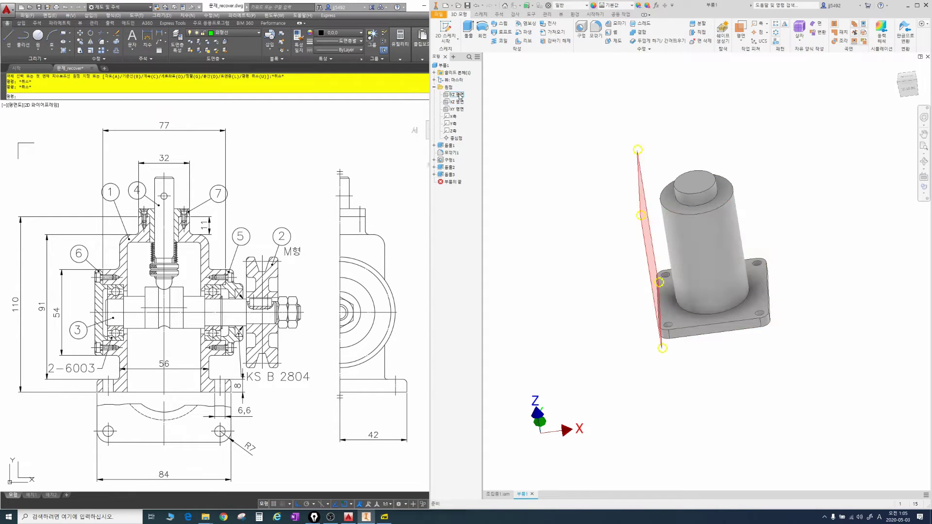
pyautogui.click(742, 42)
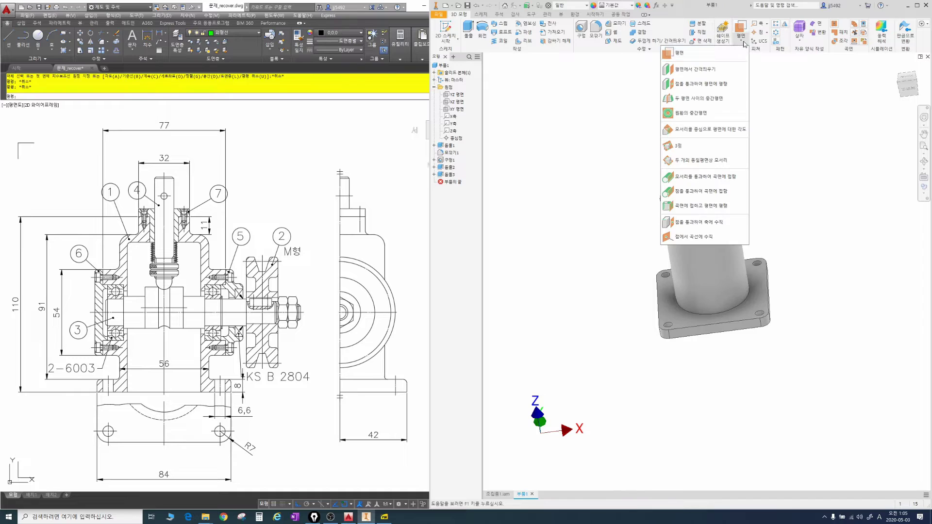
pyautogui.click(701, 99)
pyautogui.moveTo(766, 271)
pyautogui.keyDown('shift'); pyautogui.mouseDown(button='middle')
pyautogui.moveTo(752, 272)
pyautogui.moveTo(763, 268)
pyautogui.mouseUp(button='middle'); pyautogui.keyUp('shift')
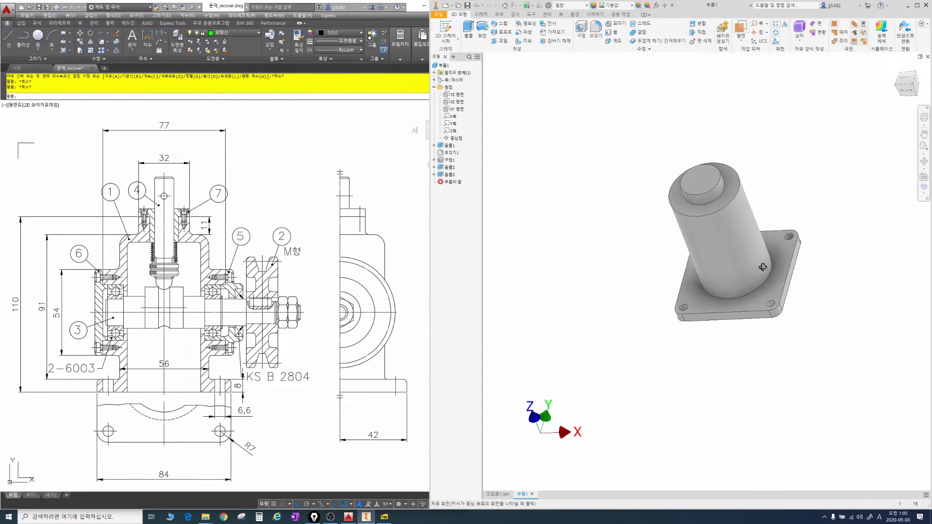
pyautogui.click(794, 276)
pyautogui.keyDown('shift'); pyautogui.moveTo(735, 240); pyautogui.dragTo(761, 235, button='middle'); pyautogui.keyUp('shift')
pyautogui.click(616, 291)
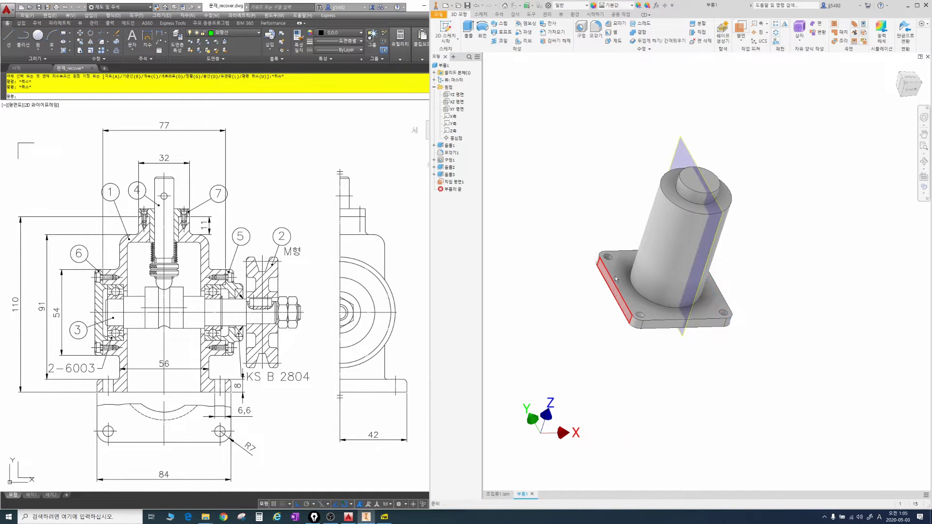
# Start a 2D sketch on the midplane and view it face-on with the model sliced at the sketch plane.
pyautogui.click(459, 184)
pyautogui.press('pageup')
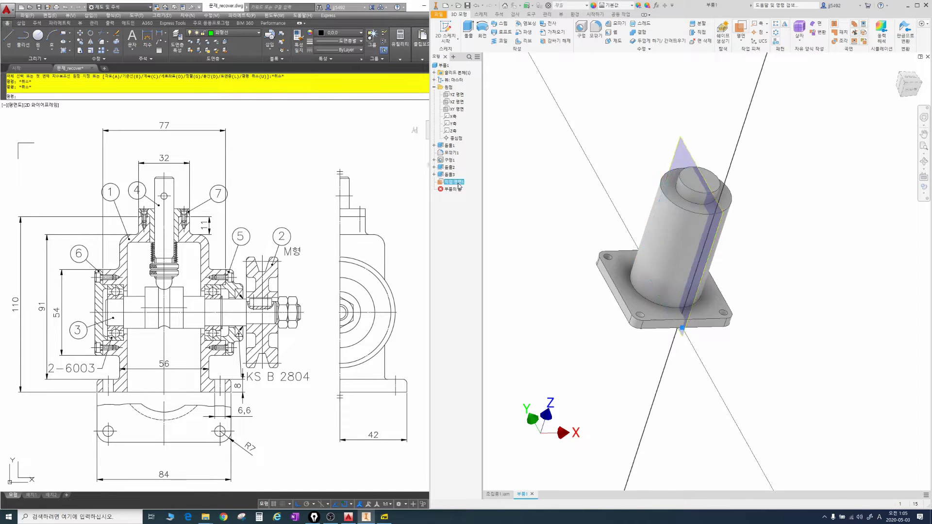
pyautogui.press('s')
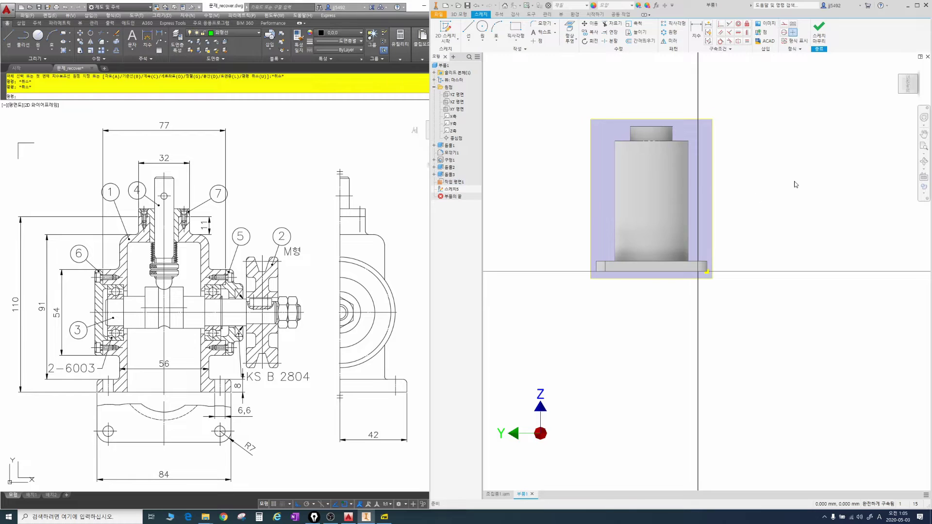
pyautogui.keyDown('shift'); pyautogui.moveTo(735, 207); pyautogui.dragTo(663, 203, button='middle'); pyautogui.keyUp('shift')
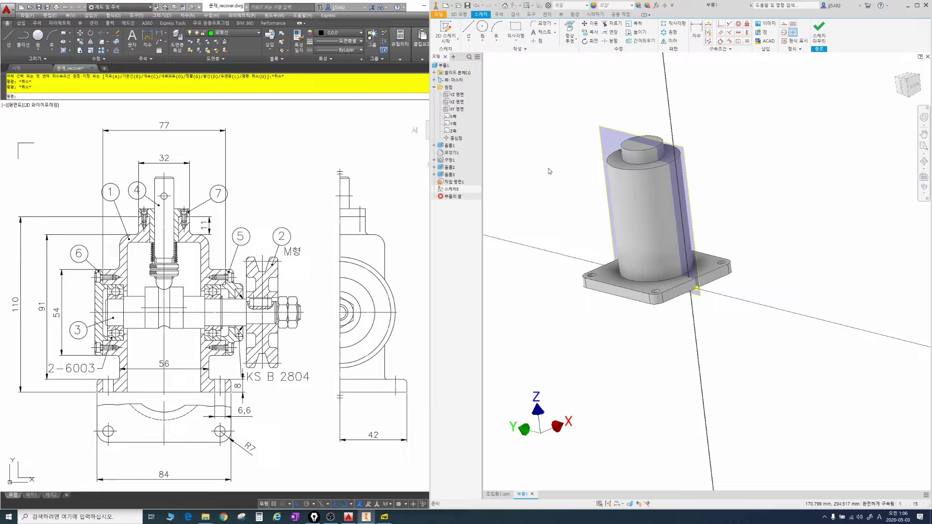
pyautogui.press('pageup')
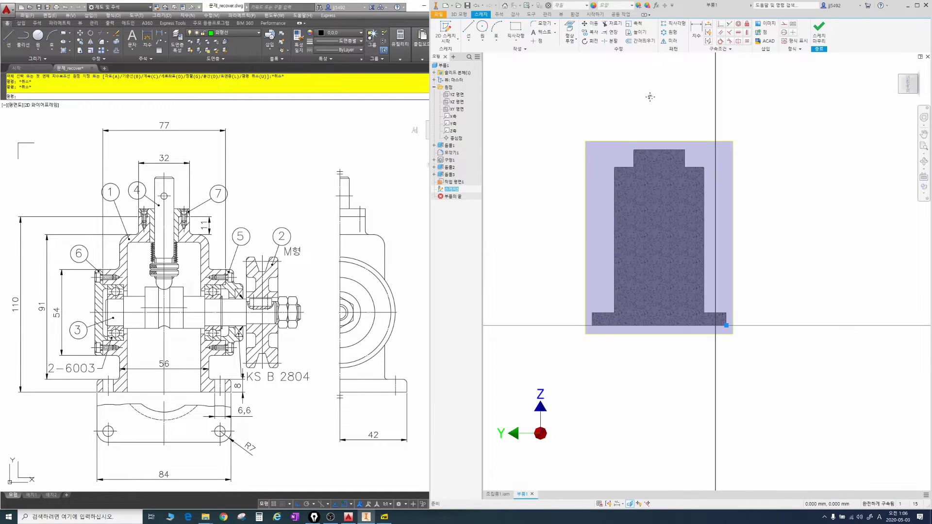
# Project the model's cut edges into the midplane sketch.
pyautogui.click(571, 39)
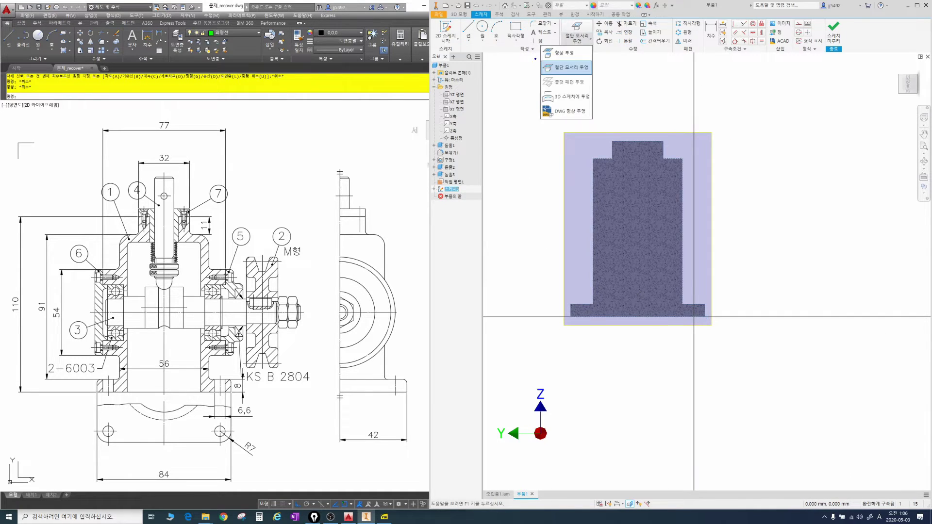
pyautogui.click(571, 68)
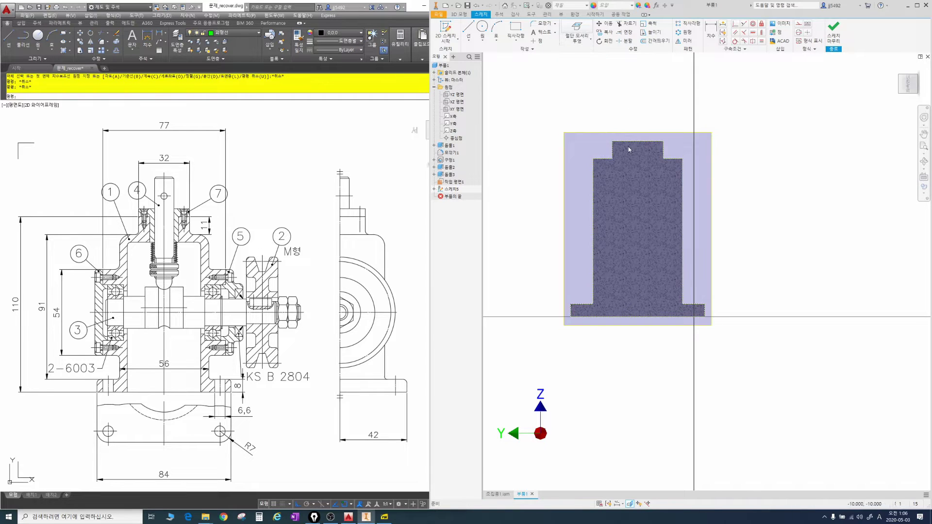
pyautogui.scroll(3, 629, 174)
# Switch to AutoCAD and dimension the height of the shaft axis above the base's underside in the side view.
pyautogui.click(147, 39)
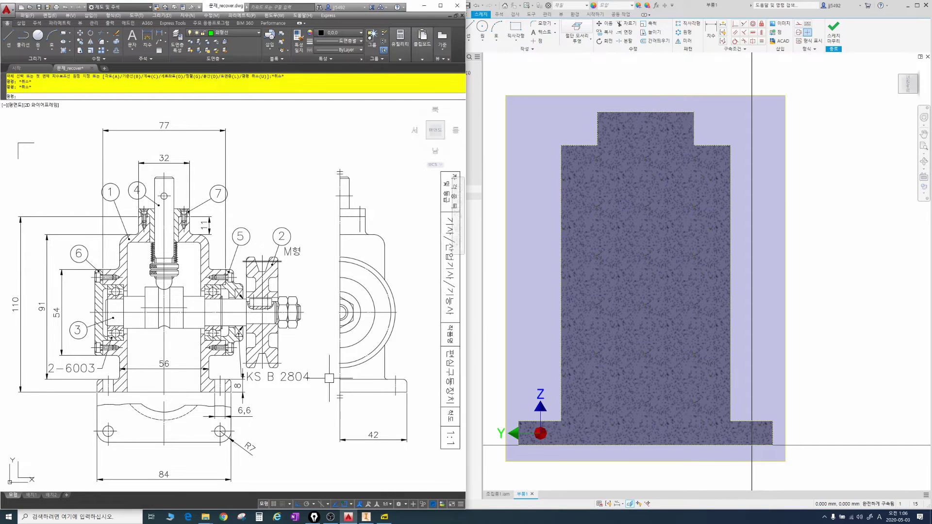
pyautogui.click(146, 39)
pyautogui.click(339, 392)
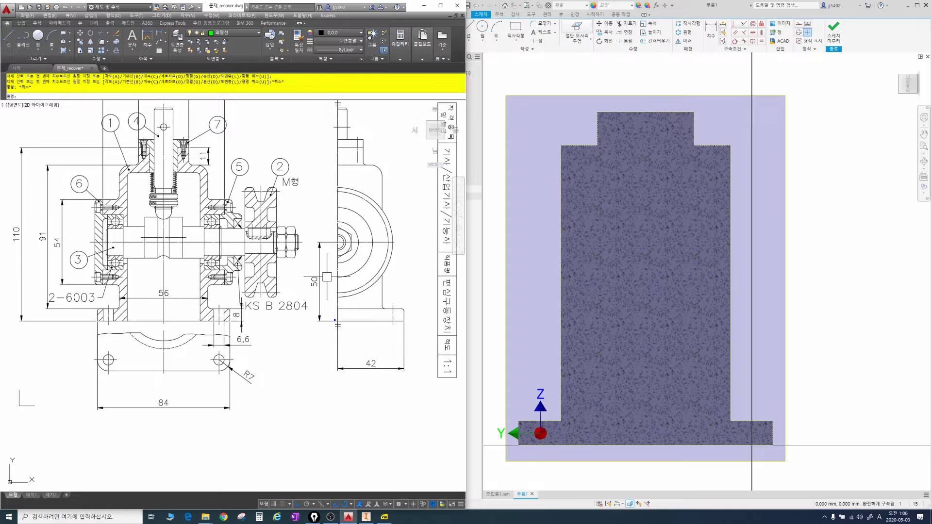
pyautogui.press('Escape')
pyautogui.press('Escape')
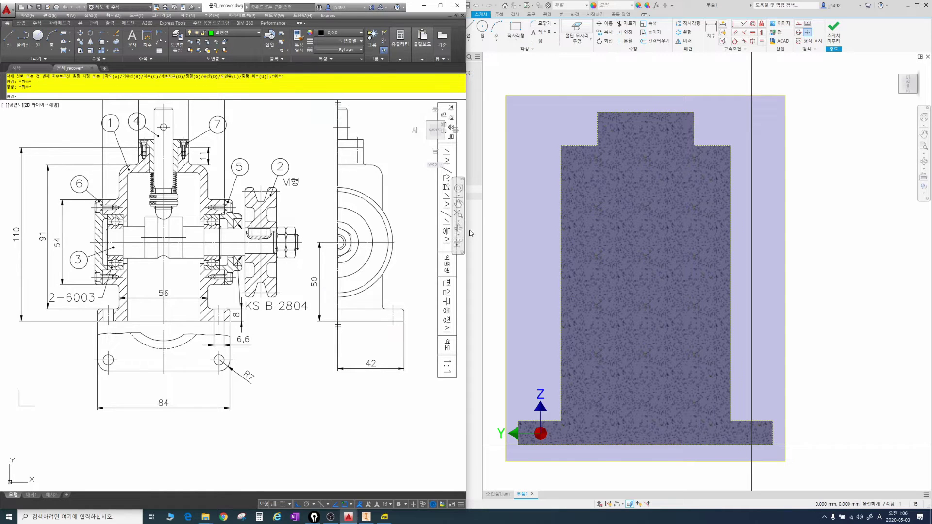
# Switch to Inventor and sketch a 54 mm diameter circle on the vertical centreline of the sectioned body.
pyautogui.click(482, 28)
pyautogui.click(646, 271)
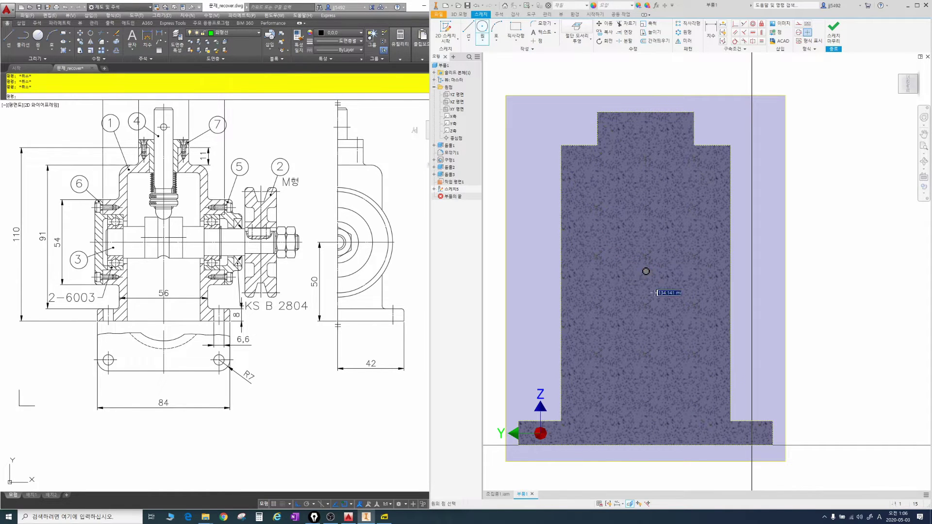
pyautogui.click(665, 321)
pyautogui.press('d')
pyautogui.click(690, 238)
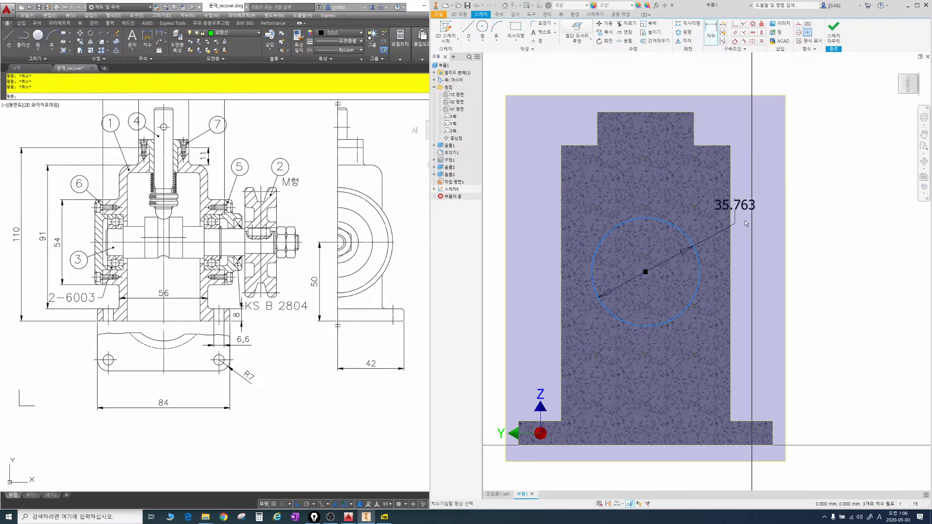
pyautogui.click(772, 214)
pyautogui.press('Return')
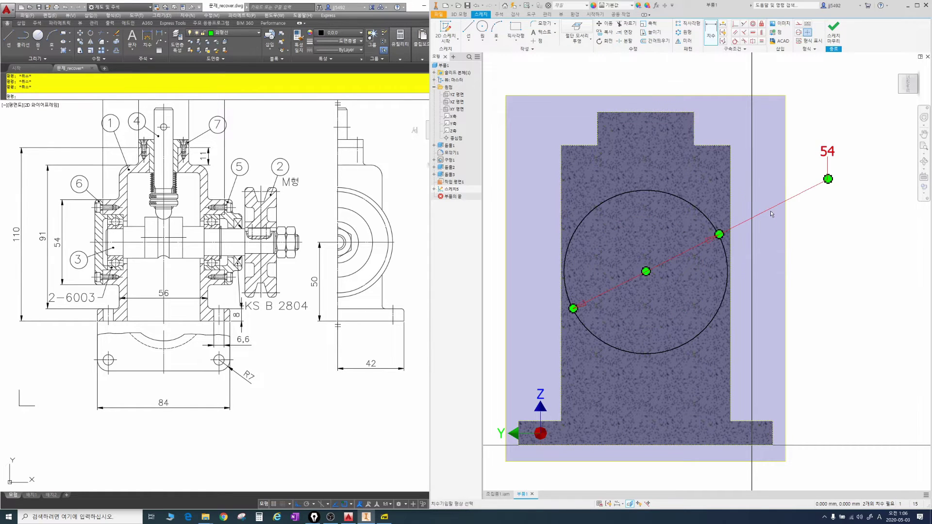
# Dimension the circle's centre 50 mm above the base plate's underside.
pyautogui.click(733, 445)
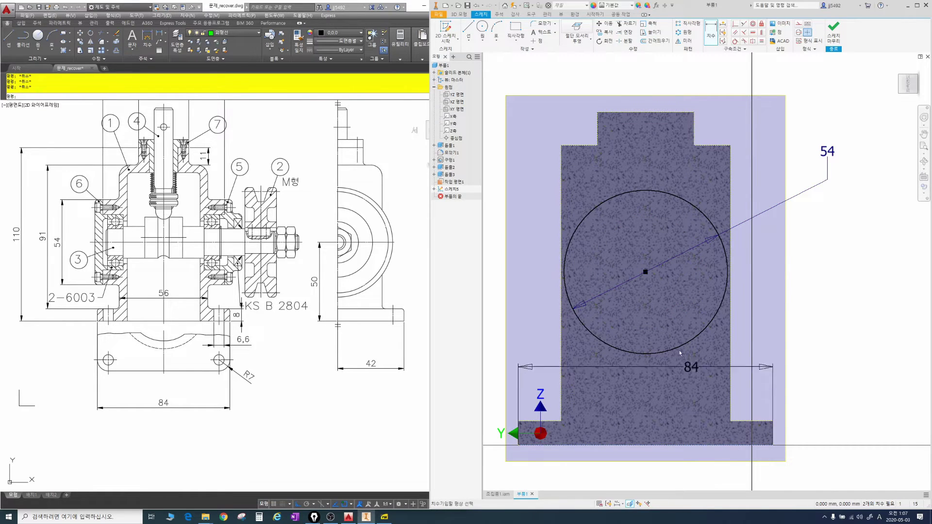
pyautogui.click(645, 271)
pyautogui.click(827, 282)
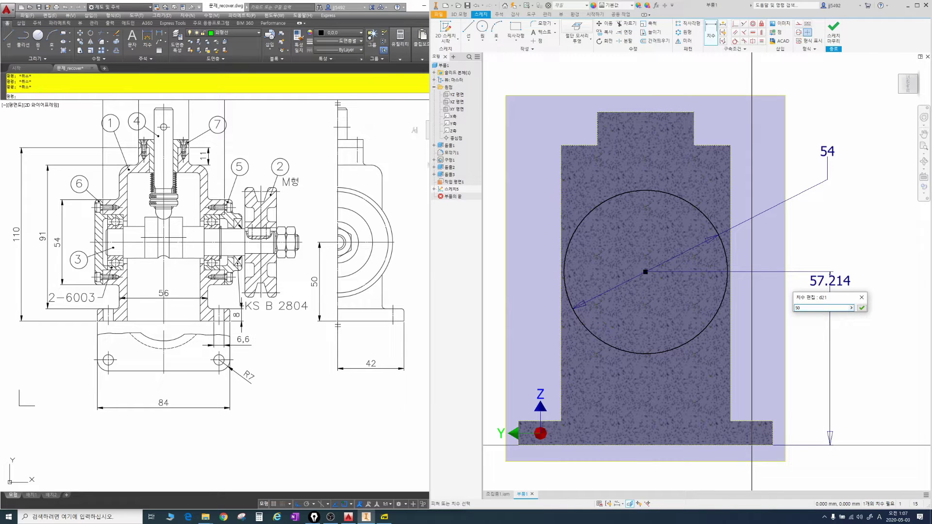
pyautogui.write('50')
pyautogui.press('Return')
# Extrude the circle symmetrically about the midplane by 77 mm in total, joining it to the body as a horizontal boss.
pyautogui.moveTo(817, 250); pyautogui.dragTo(722, 273)
pyautogui.press('e')
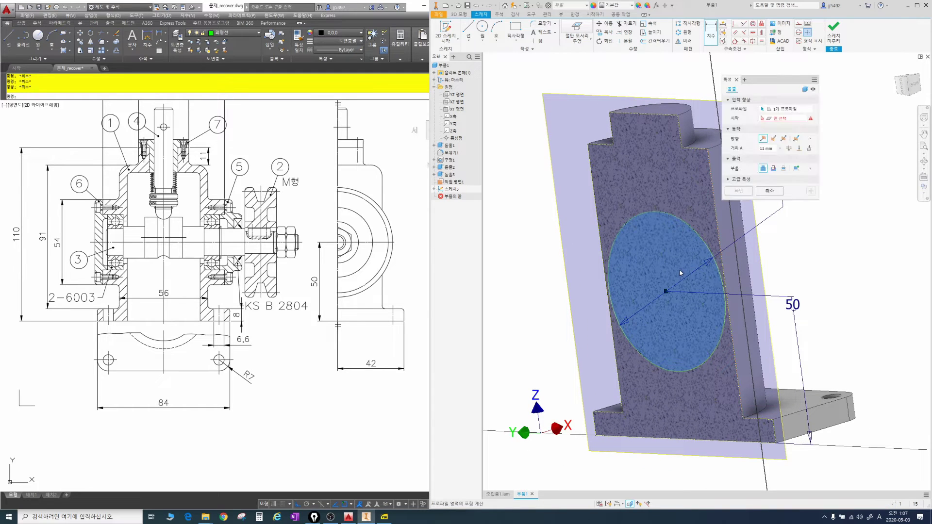
pyautogui.click(783, 140)
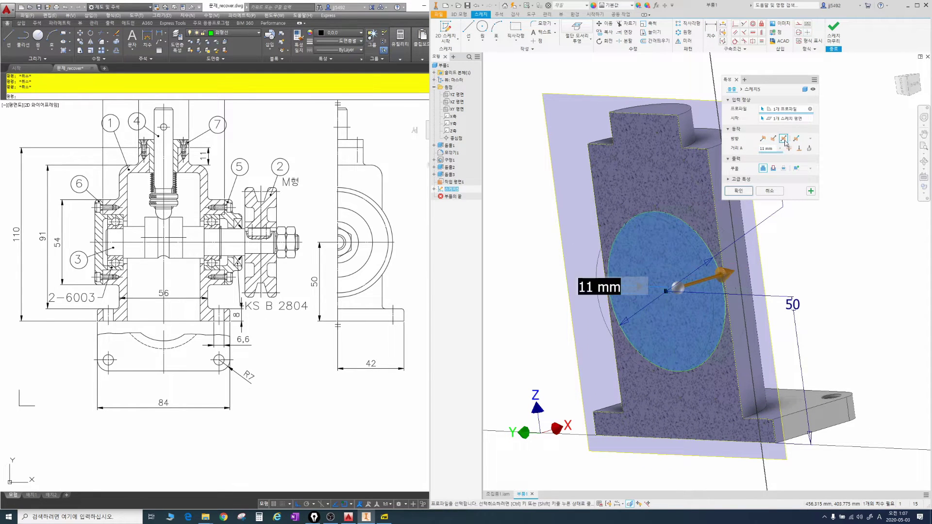
pyautogui.moveTo(296, 134); pyautogui.dragTo(289, 200, button='middle')
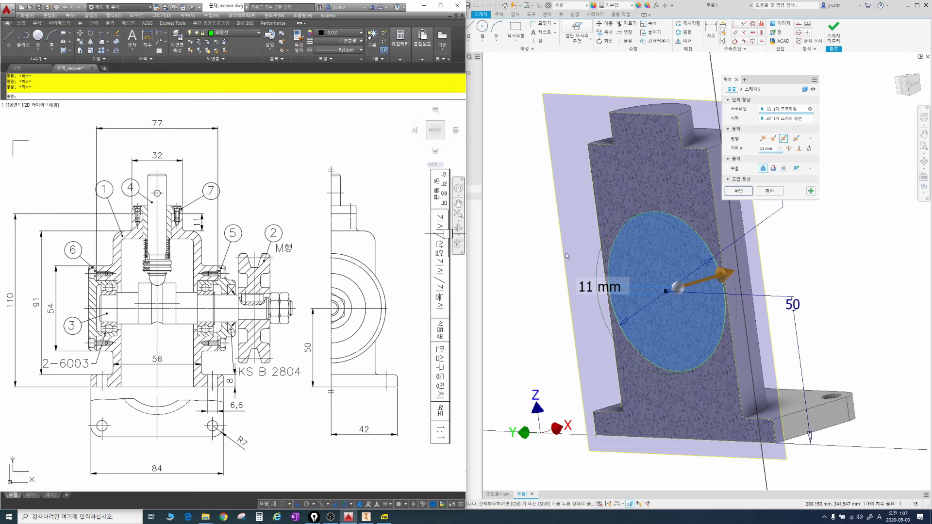
pyautogui.click(773, 148)
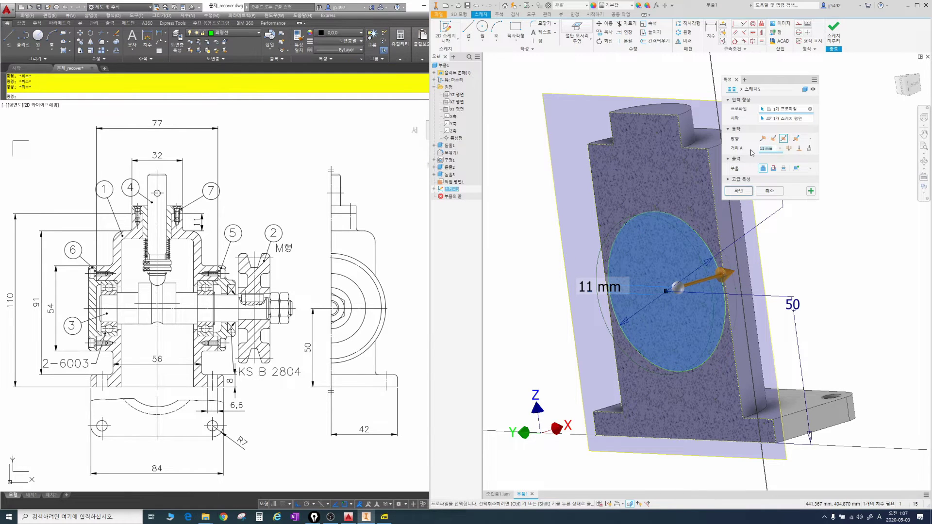
pyautogui.write('77')
pyautogui.click(738, 191)
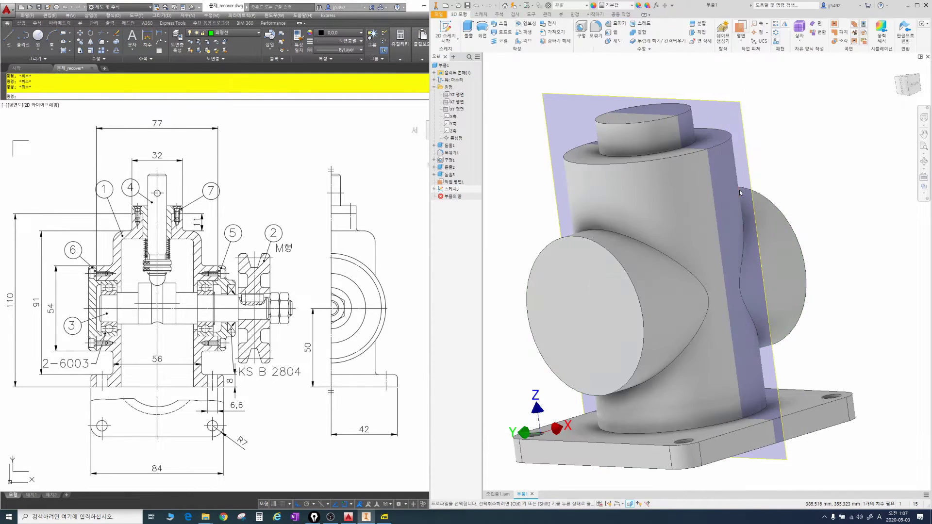
# Hide the work plane that runs through the middle of the housing.
pyautogui.press('F4')
pyautogui.moveTo(742, 200); pyautogui.dragTo(596, 202)
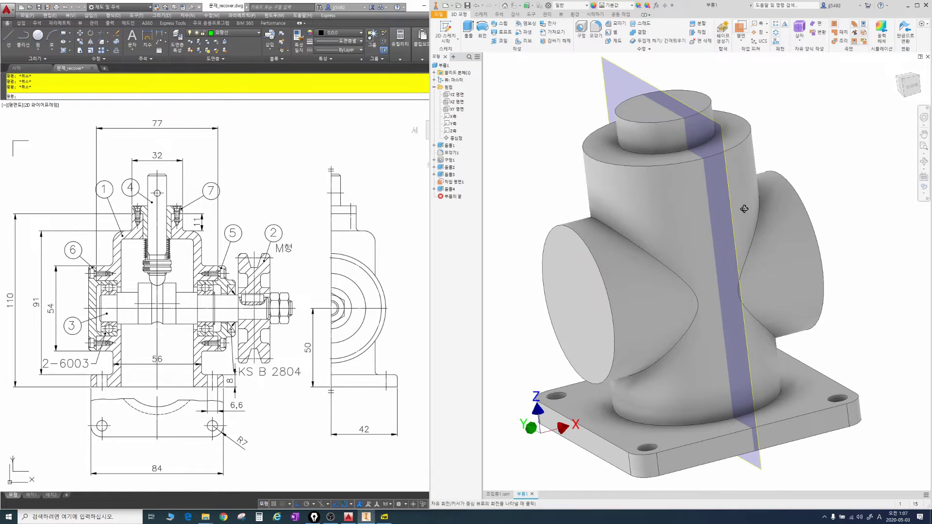
pyautogui.press('Escape')
pyautogui.click(450, 183)
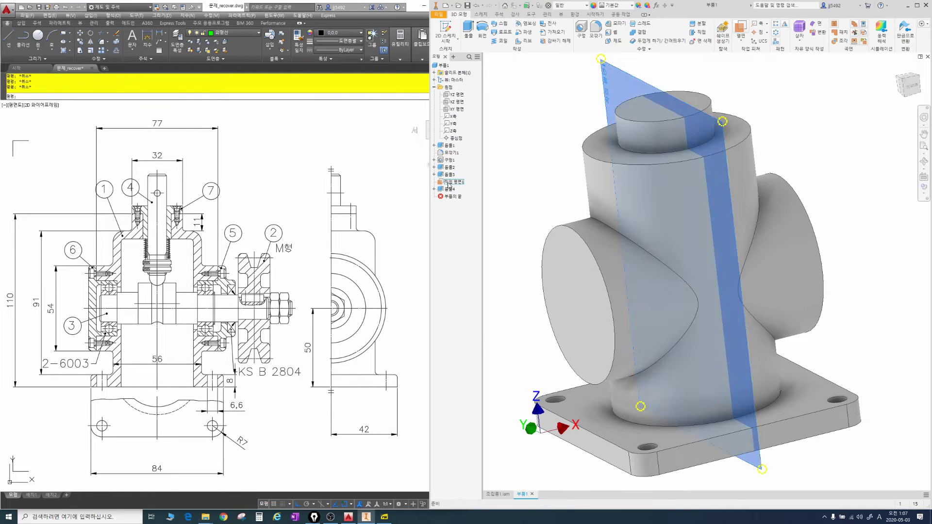
pyautogui.rightClick(450, 184)
pyautogui.click(469, 245)
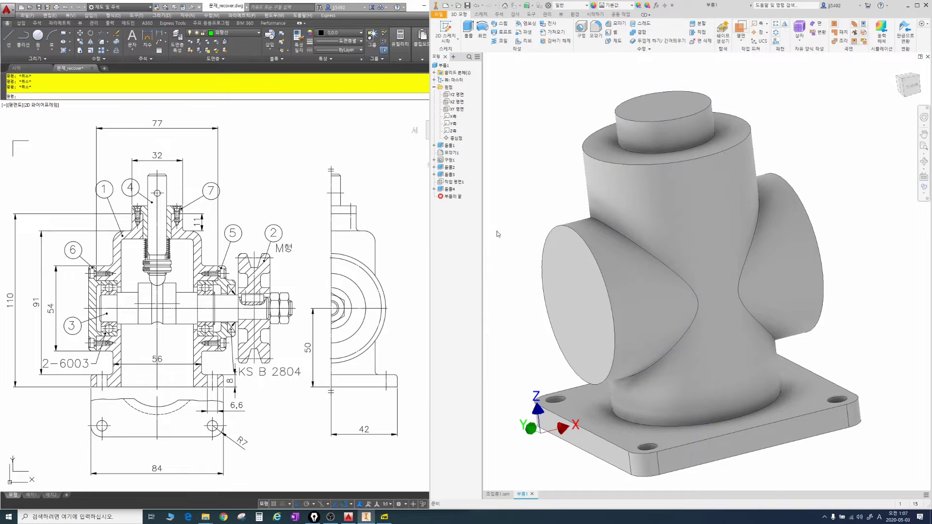
pyautogui.press('F6')
pyautogui.moveTo(810, 135); pyautogui.dragTo(803, 122, button='middle')
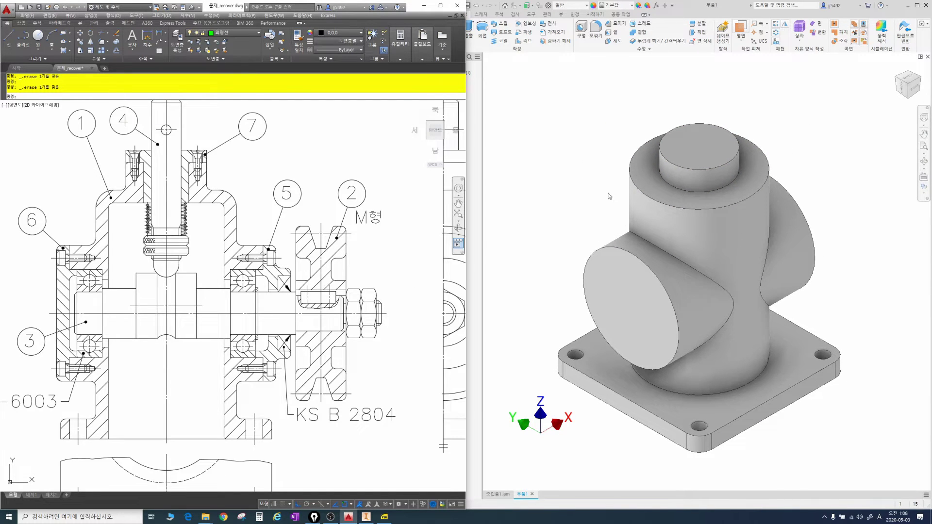
pyautogui.press('Escape')
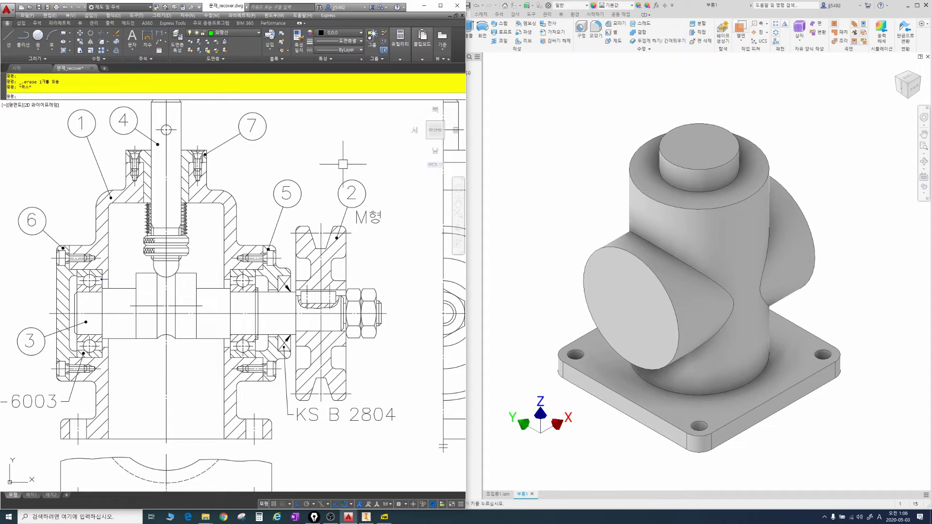
pyautogui.keyDown('shift'); pyautogui.moveTo(36, 280); pyautogui.dragTo(282, 280); pyautogui.keyUp('shift')
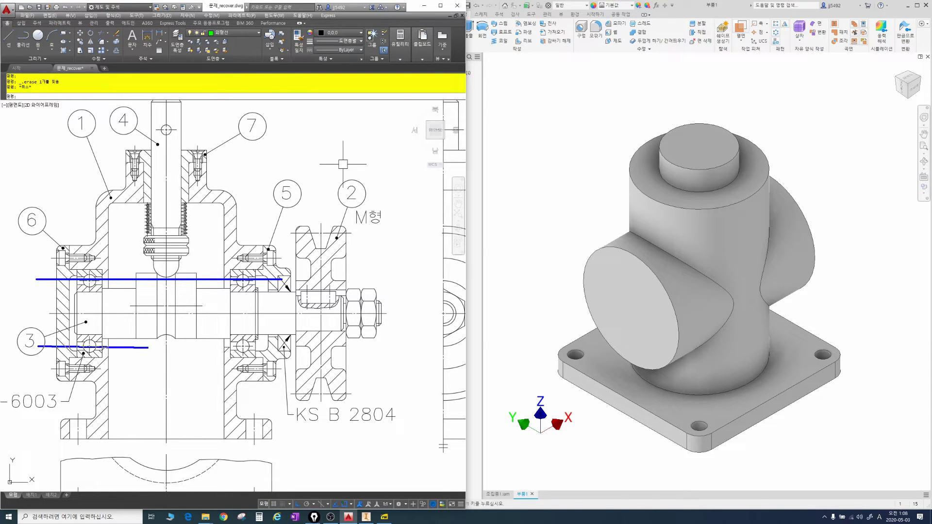
pyautogui.keyDown('shift'); pyautogui.moveTo(148, 348); pyautogui.dragTo(294, 347); pyautogui.keyUp('shift')
pyautogui.keyDown('ctrl'); pyautogui.moveTo(68, 270); pyautogui.dragTo(103, 357); pyautogui.keyUp('ctrl')
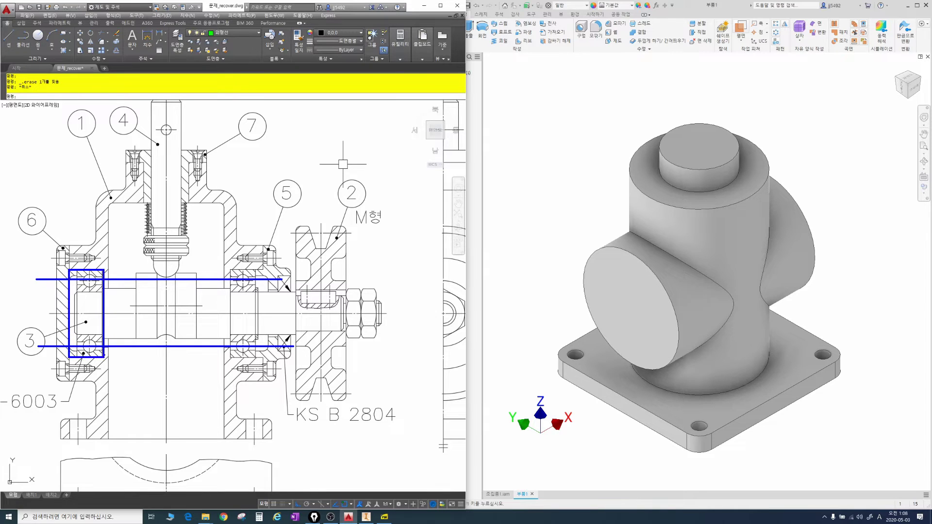
pyautogui.keyDown('ctrl'); pyautogui.moveTo(229, 271); pyautogui.dragTo(266, 356); pyautogui.keyUp('ctrl')
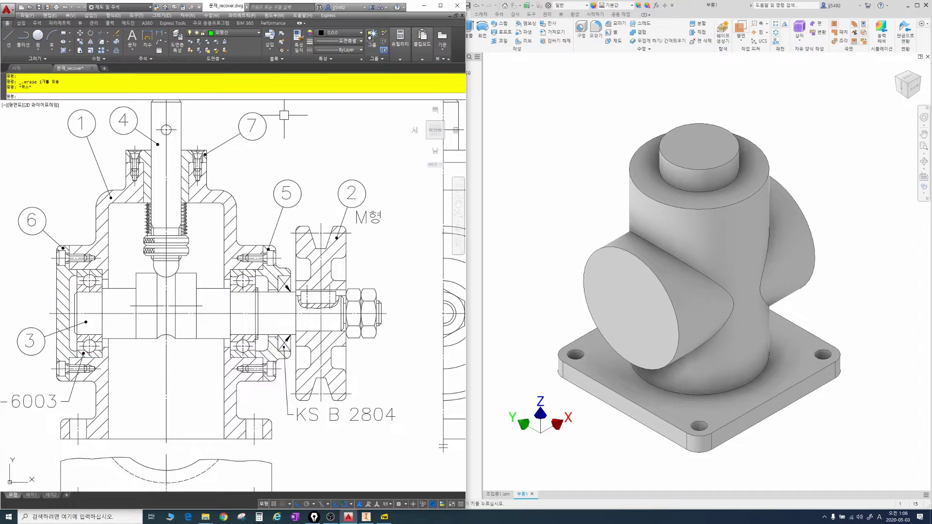
# Switch to AutoCAD and dimension the diameter of the horizontal bore just inside the bearing at part 3 in the section view.
pyautogui.click(146, 36)
pyautogui.click(108, 285)
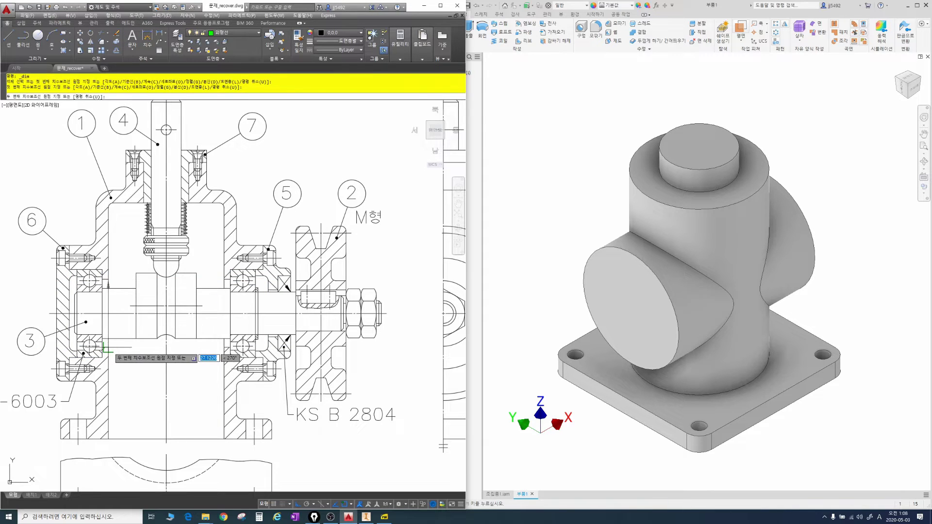
pyautogui.click(108, 339)
pyautogui.click(128, 343)
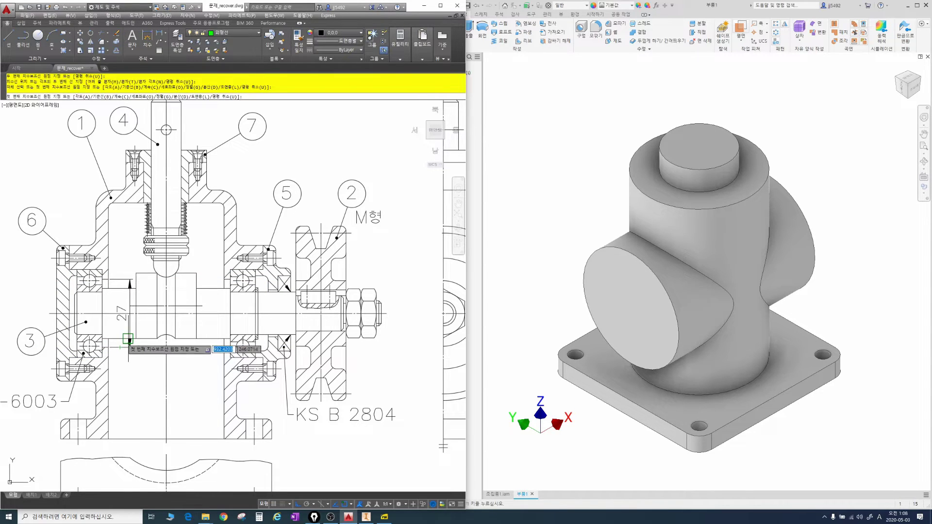
pyautogui.press('Escape')
pyautogui.press('Escape')
pyautogui.press('Escape')
# Switch to Inventor, start a sketch on the horizontal boss's end face and draw a concentric circle of 27 mm diameter.
pyautogui.click(630, 304)
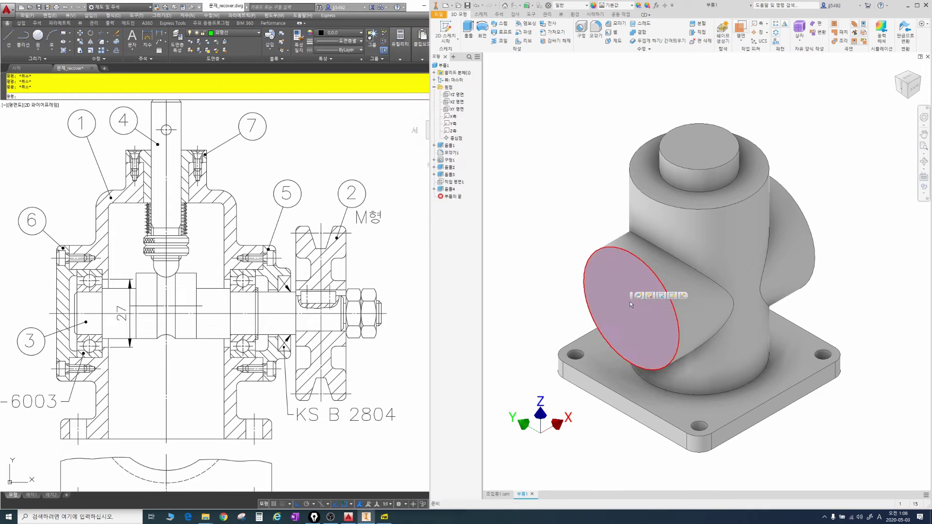
pyautogui.click(638, 295)
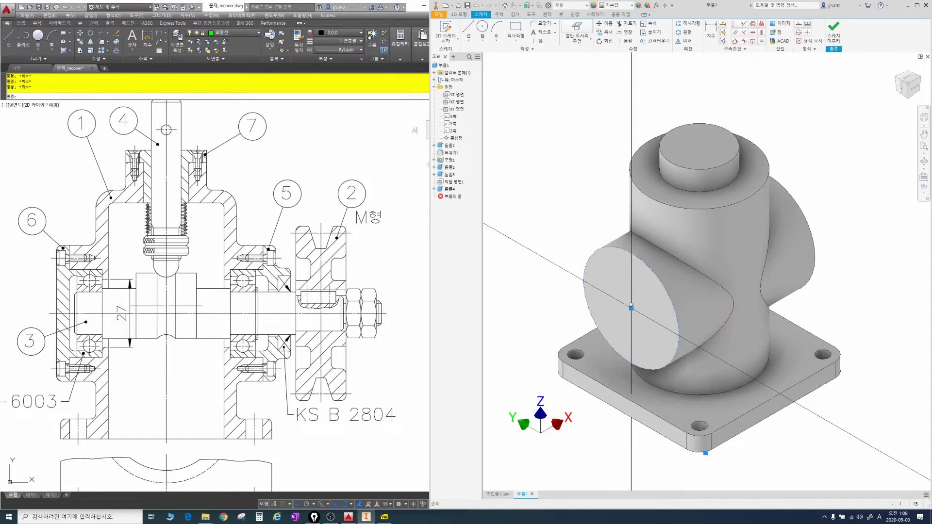
pyautogui.click(481, 27)
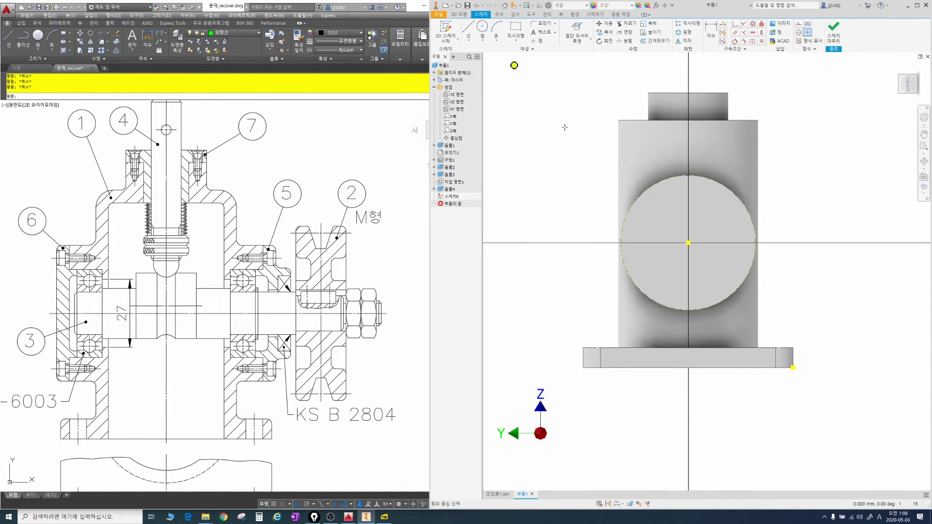
pyautogui.click(688, 242)
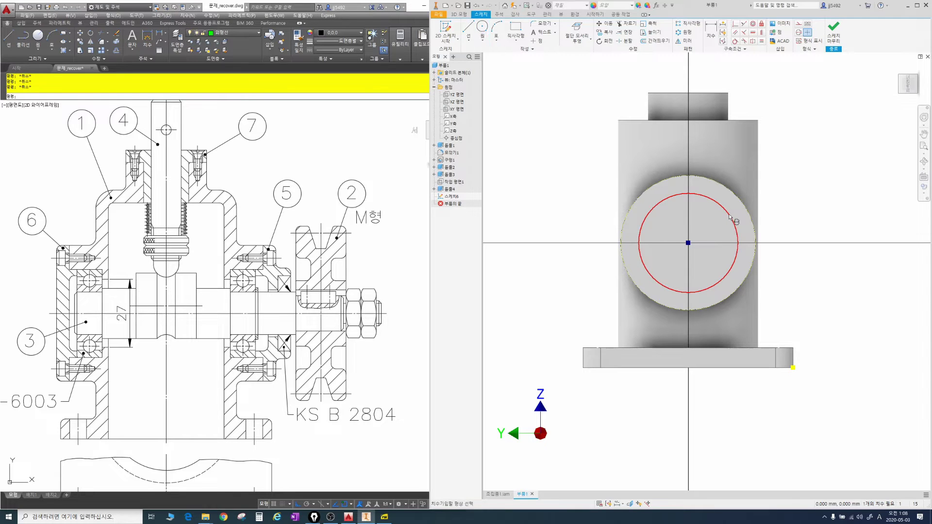
pyautogui.click(730, 217)
pyautogui.press('d')
pyautogui.click(734, 214)
pyautogui.click(784, 183)
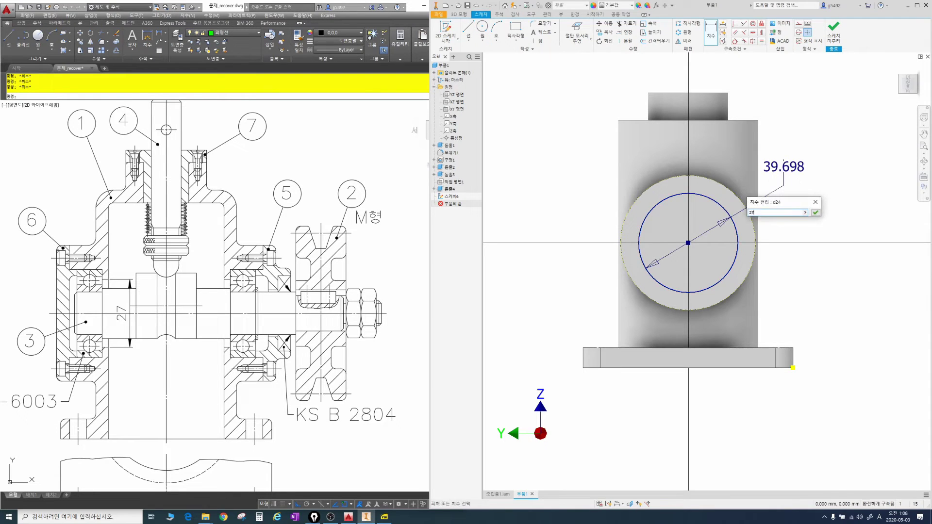
pyautogui.press('Return')
# Cut the 27 mm circle through the whole horizontal boss with a 140 mm extrusion.
pyautogui.press('F6')
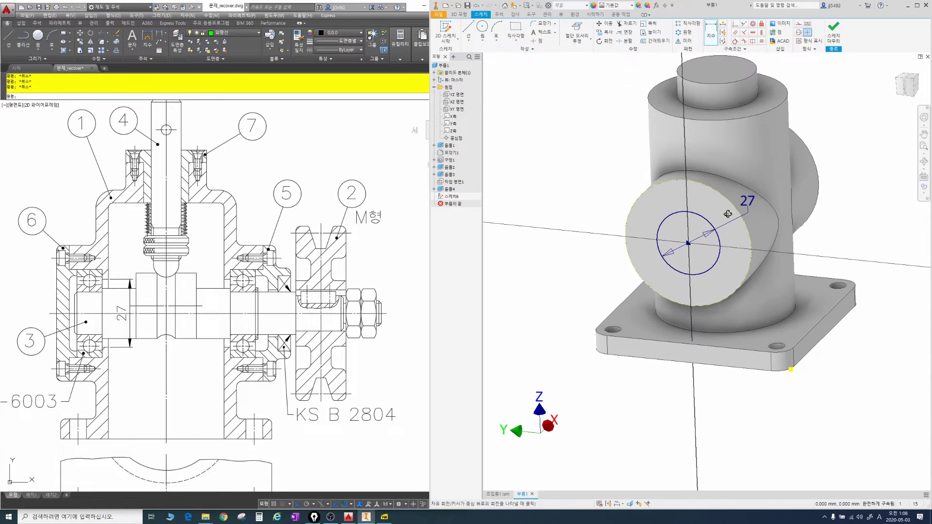
pyautogui.press('e')
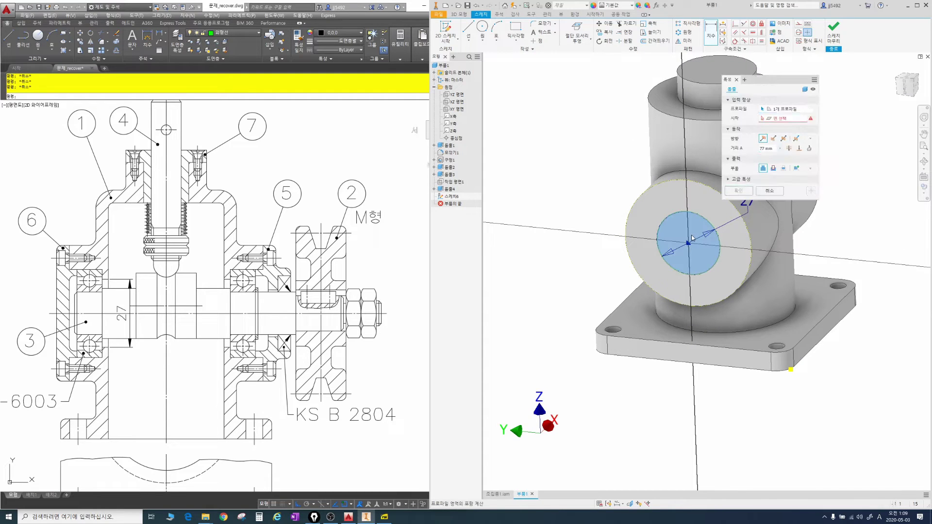
pyautogui.click(773, 139)
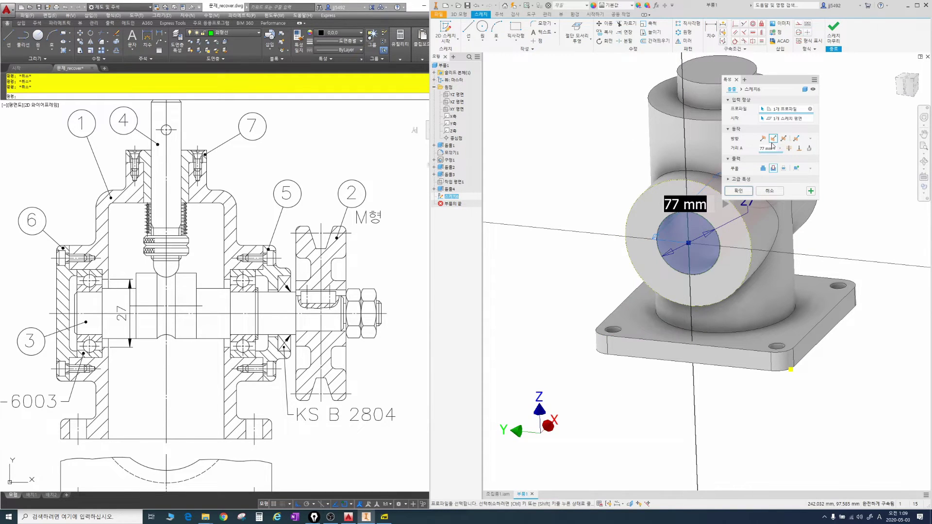
pyautogui.moveTo(781, 239); pyautogui.dragTo(675, 309, button='middle')
pyautogui.moveTo(674, 219); pyautogui.dragTo(704, 192)
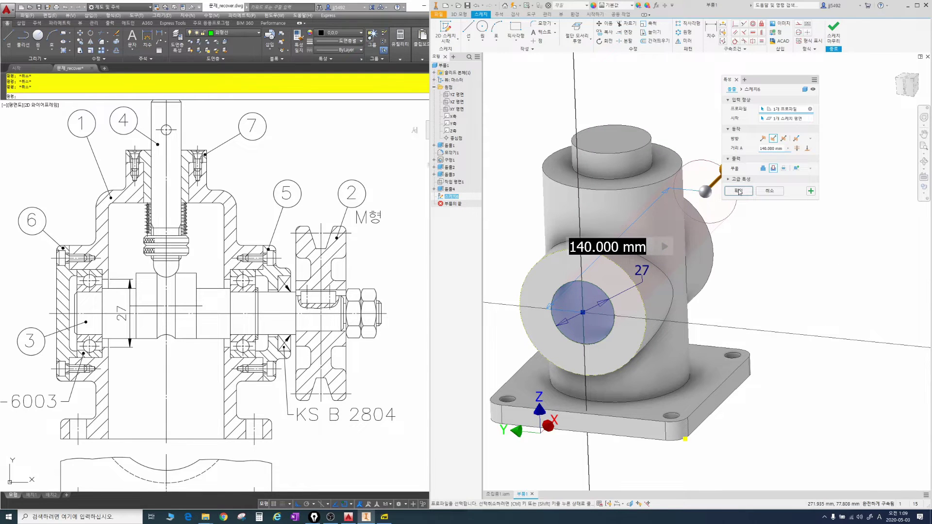
pyautogui.click(738, 190)
# Start a 2D sketch on the ring-shaped end face of the bored boss.
pyautogui.moveTo(625, 288); pyautogui.dragTo(657, 224, button='middle')
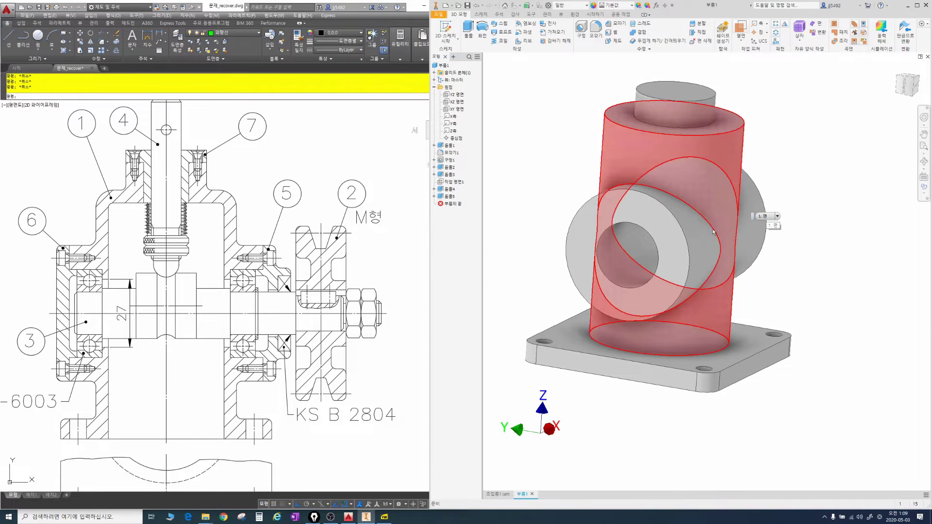
pyautogui.click(656, 222)
pyautogui.press('s')
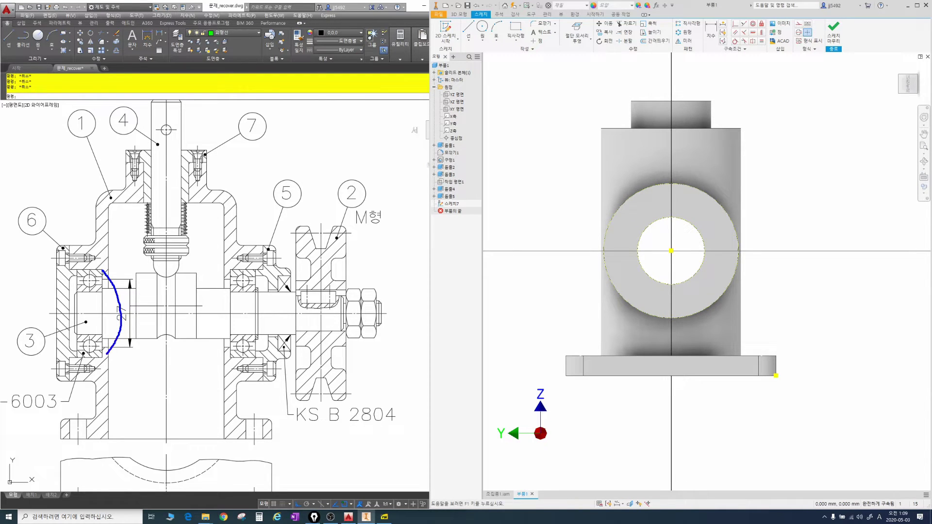
# Switch to the KS standards document, look up bearing 6003's outer diameter D and corner radius r, and return to Inventor.
pyautogui.press('Escape')
pyautogui.hotkey('alt', 'Tab')
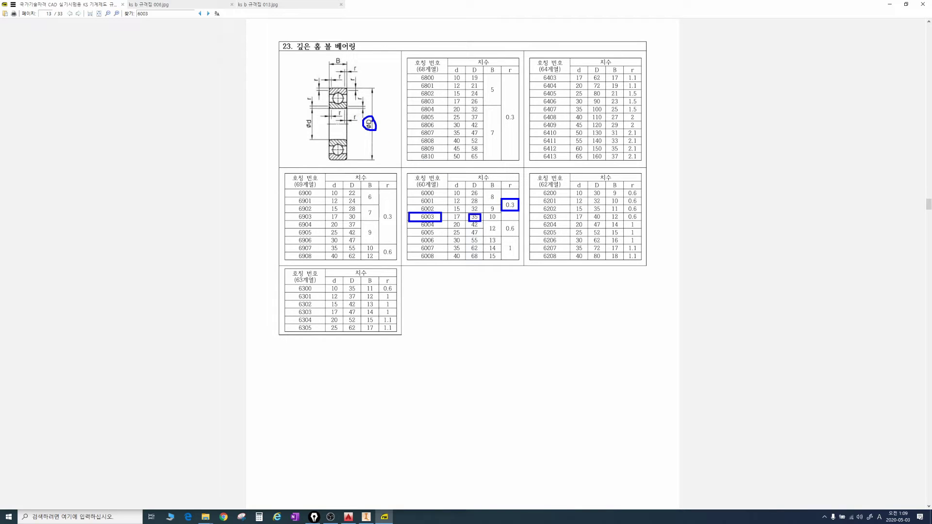
pyautogui.press('Escape')
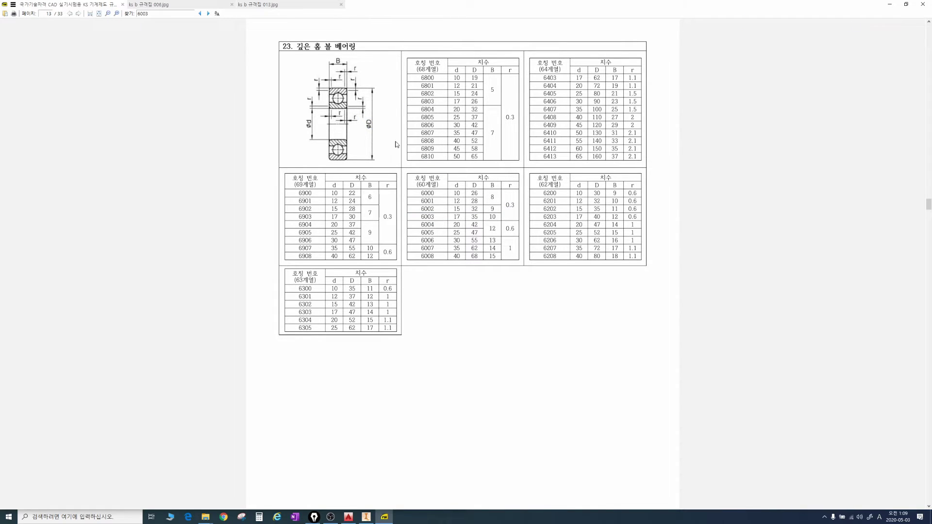
pyautogui.click(889, 5)
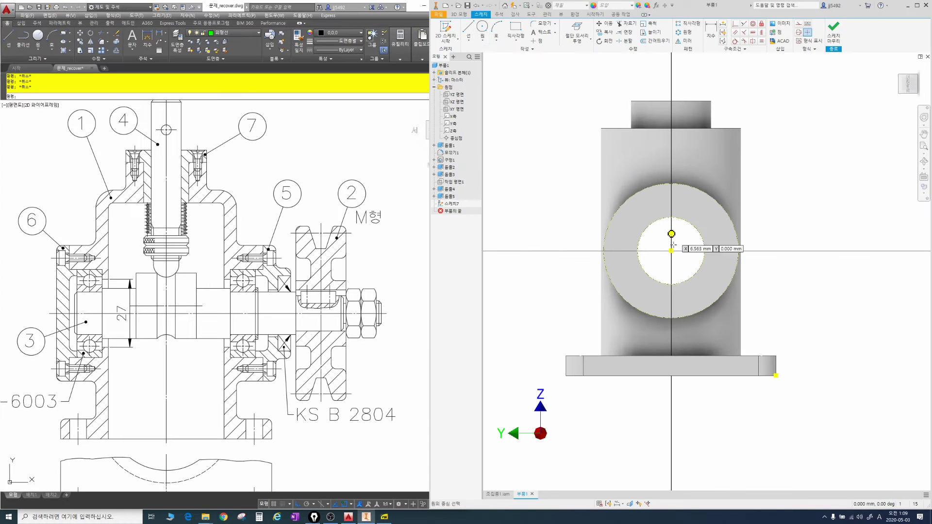
# Draw a circle concentric with the bore on the boss's ring-shaped end face and set its diameter to 35 mm.
pyautogui.click(671, 251)
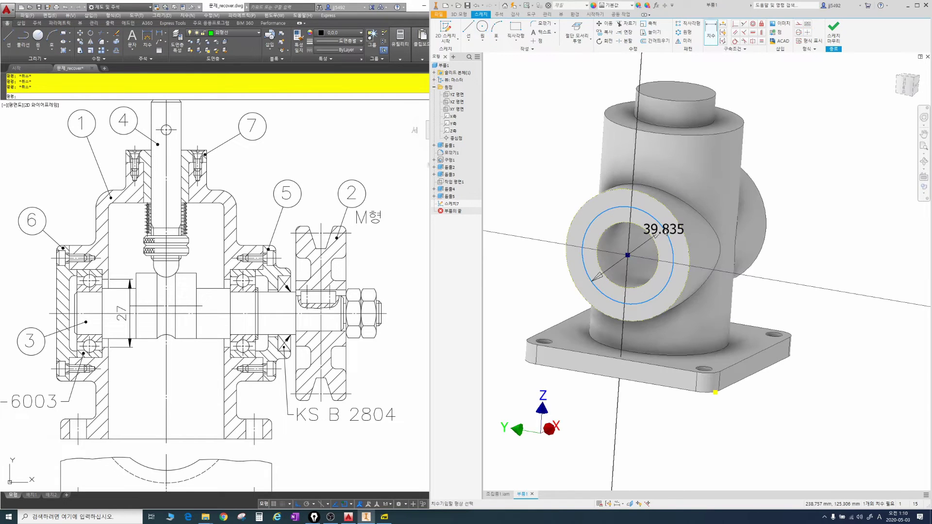
pyautogui.click(706, 225)
pyautogui.write('35')
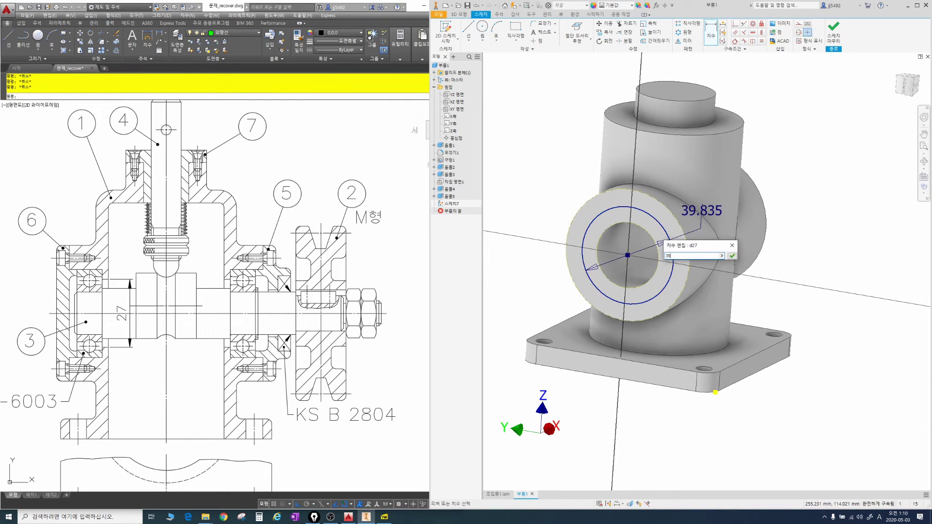
pyautogui.press('Return')
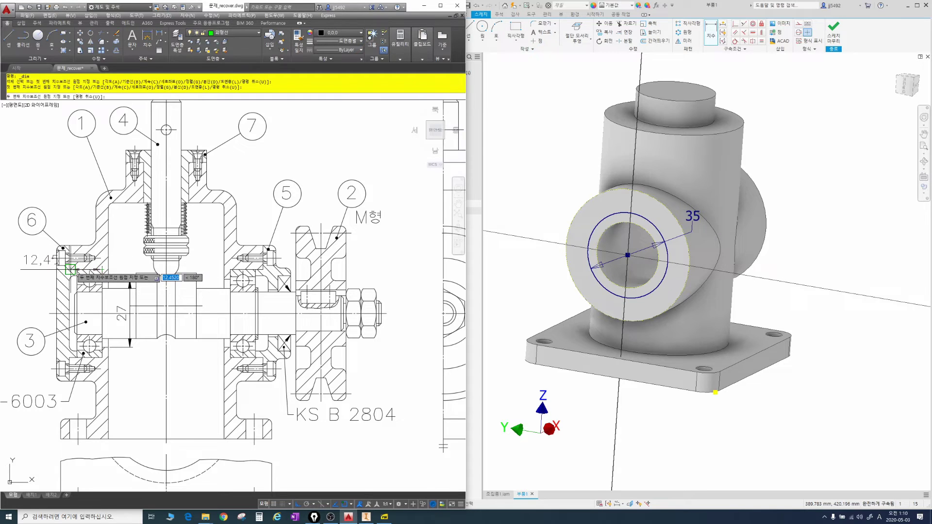
# Switch to AutoCAD and dimension the depth of the left bearing seat in the section view.
pyautogui.moveTo(76, 227)
pyautogui.mouseDown(button='middle')
pyautogui.moveTo(81, 176)
pyautogui.moveTo(87, 192)
pyautogui.mouseUp(button='middle')
pyautogui.click(86, 180)
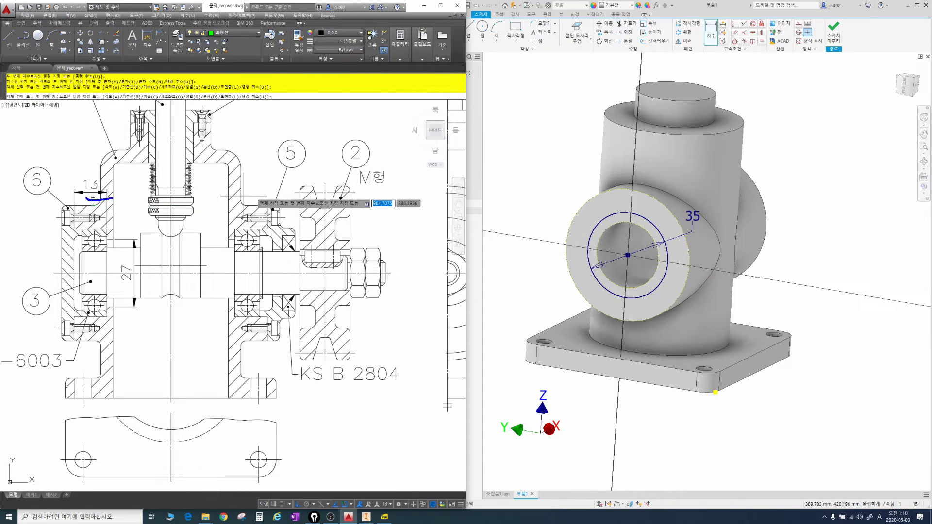
pyautogui.press('Escape')
pyautogui.press('Escape')
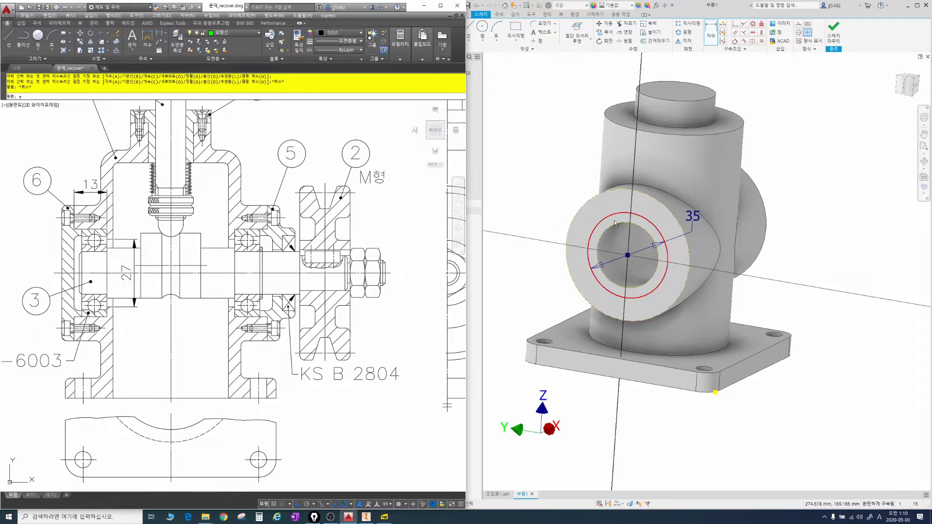
# Switch to Inventor and cut the 35 mm circle 13 mm deep into the horizontal boss as a bearing seat.
pyautogui.click(636, 223)
pyautogui.press('e')
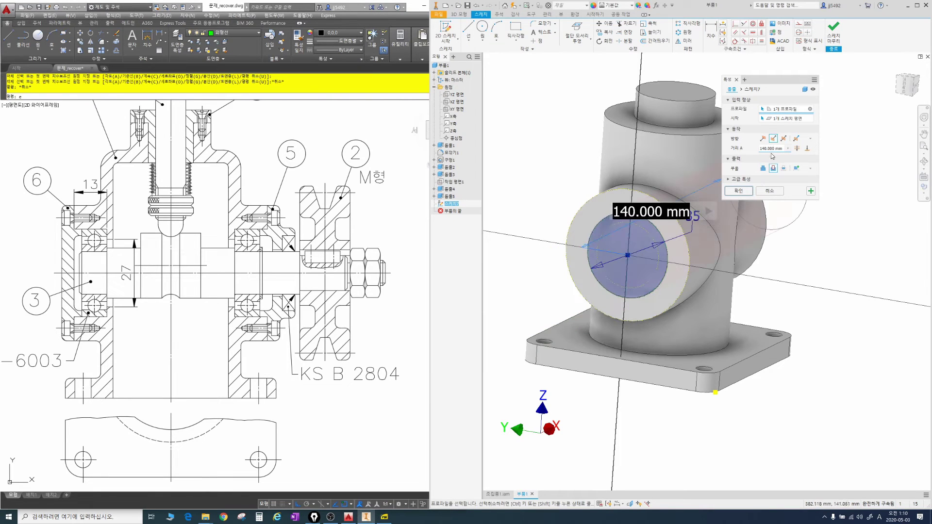
pyautogui.moveTo(781, 149); pyautogui.dragTo(775, 148)
pyautogui.write('13')
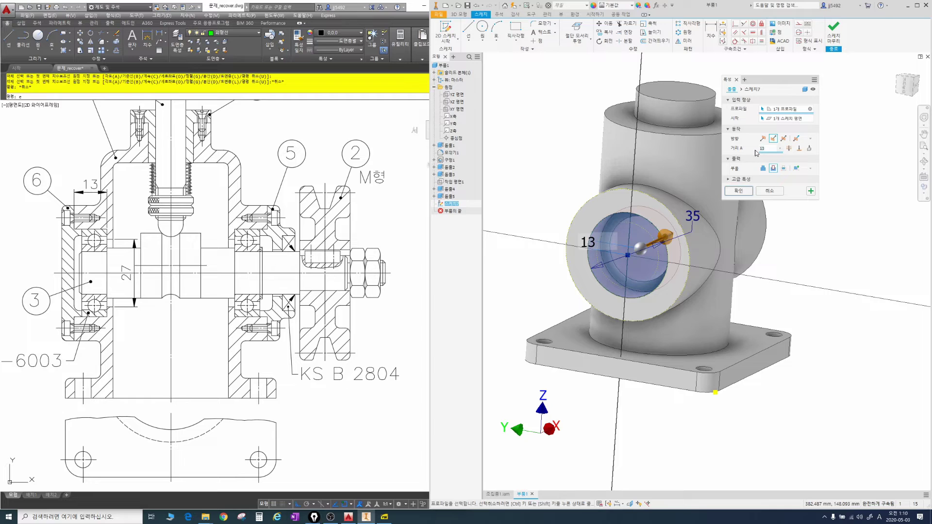
pyautogui.press('Return')
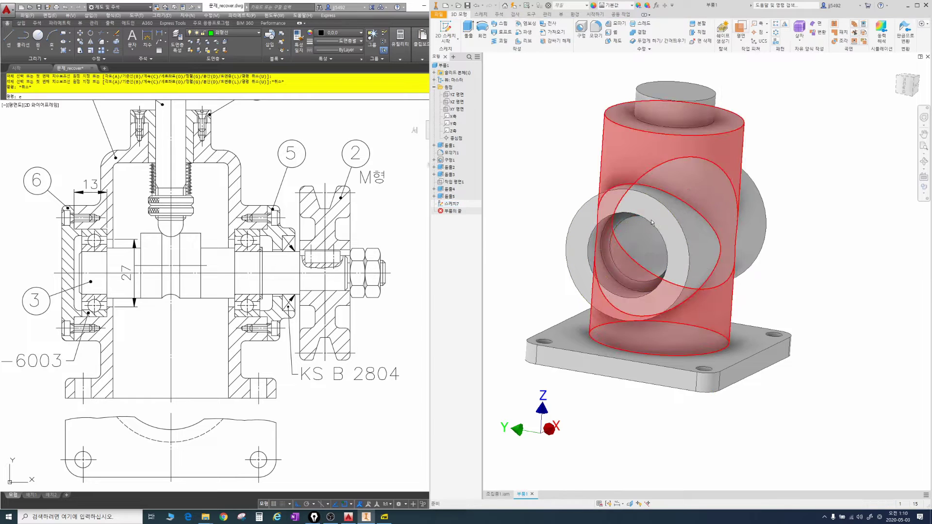
# Fillet the inner corner edge at the bottom of the bearing seat with a 0.3 mm radius.
pyautogui.scroll(6, 631, 208)
pyautogui.scroll(-3, 616, 199)
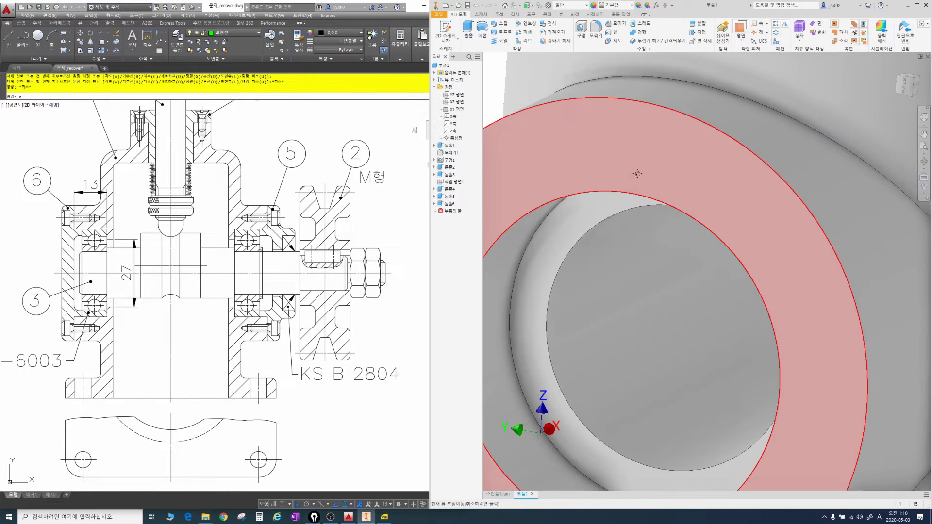
pyautogui.keyDown('shift'); pyautogui.moveTo(652, 207); pyautogui.dragTo(650, 186, button='middle'); pyautogui.keyUp('shift')
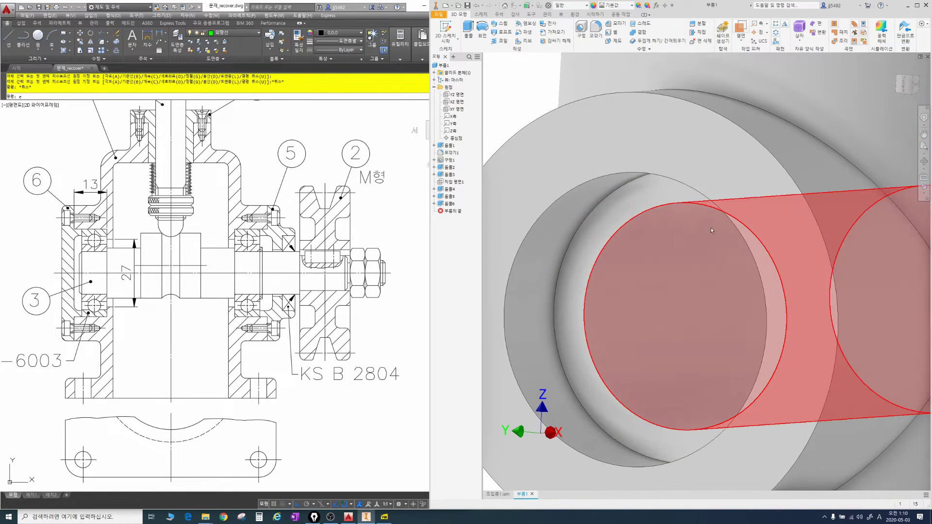
pyautogui.press('f')
pyautogui.click(608, 197)
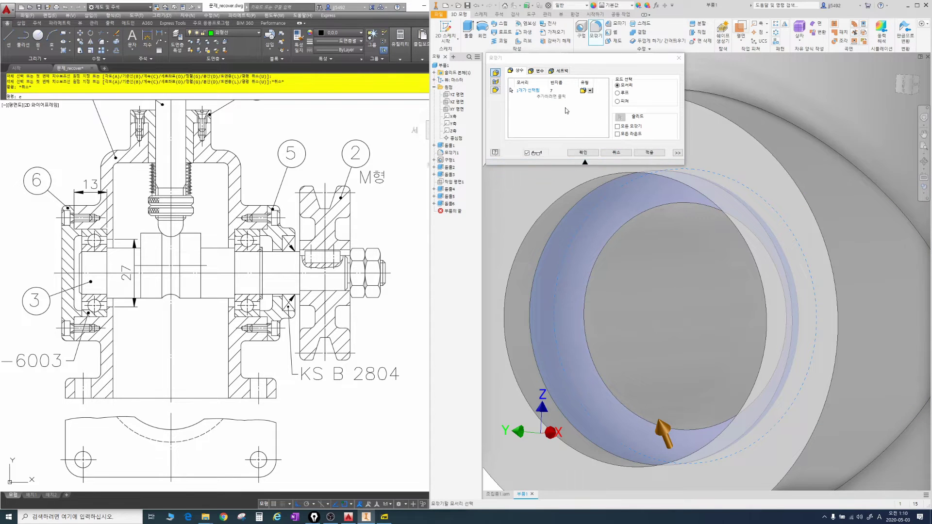
pyautogui.click(554, 90)
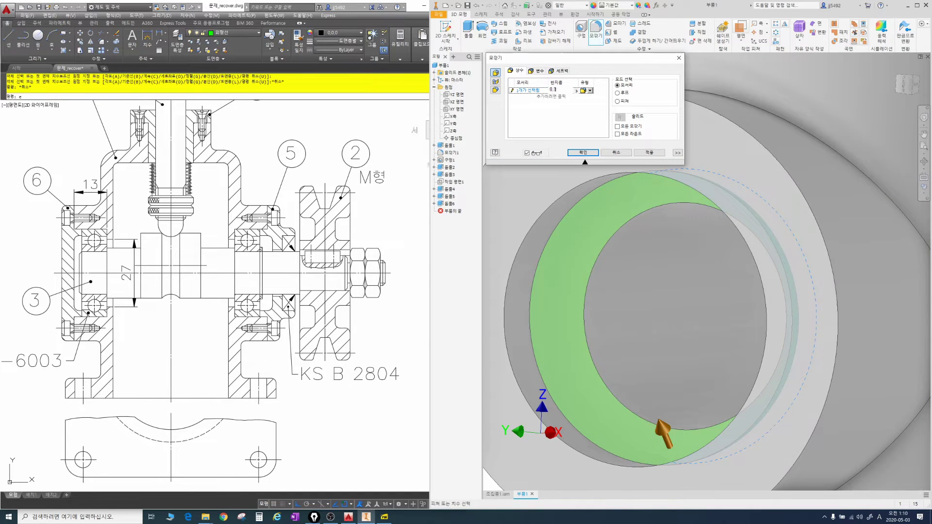
pyautogui.click(580, 154)
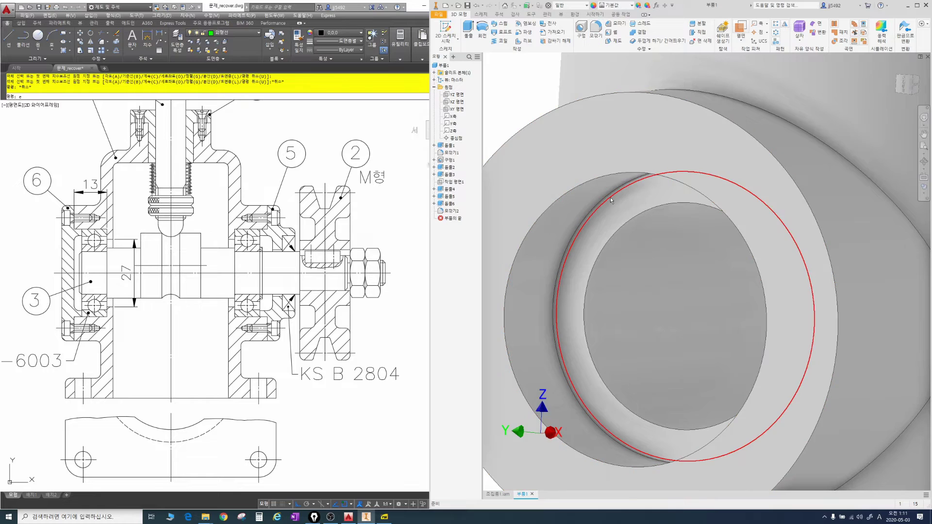
# Switch to AutoCAD and dimension the depth of the right bearing seat in the section view.
pyautogui.scroll(-5, 631, 204)
pyautogui.scroll(5, 689, 208)
pyautogui.moveTo(709, 206); pyautogui.dragTo(490, 180, button='middle')
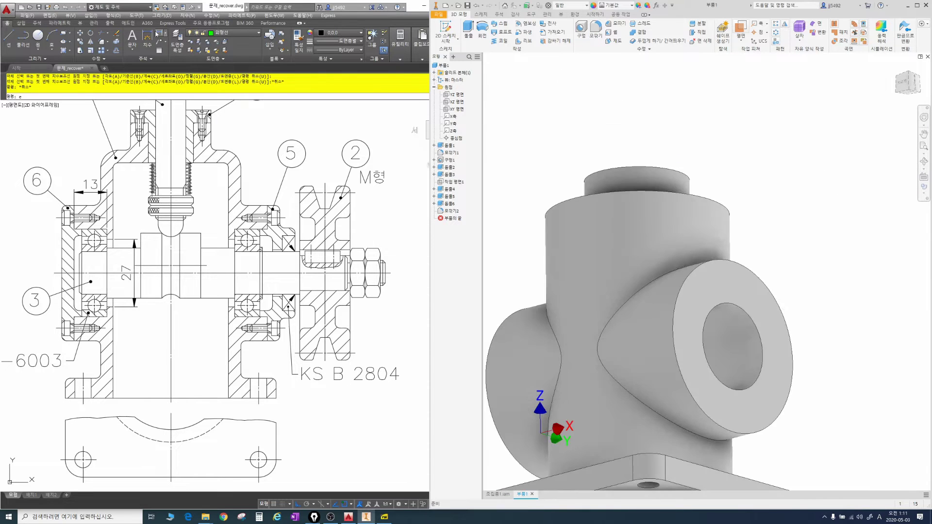
pyautogui.click(151, 44)
pyautogui.click(147, 41)
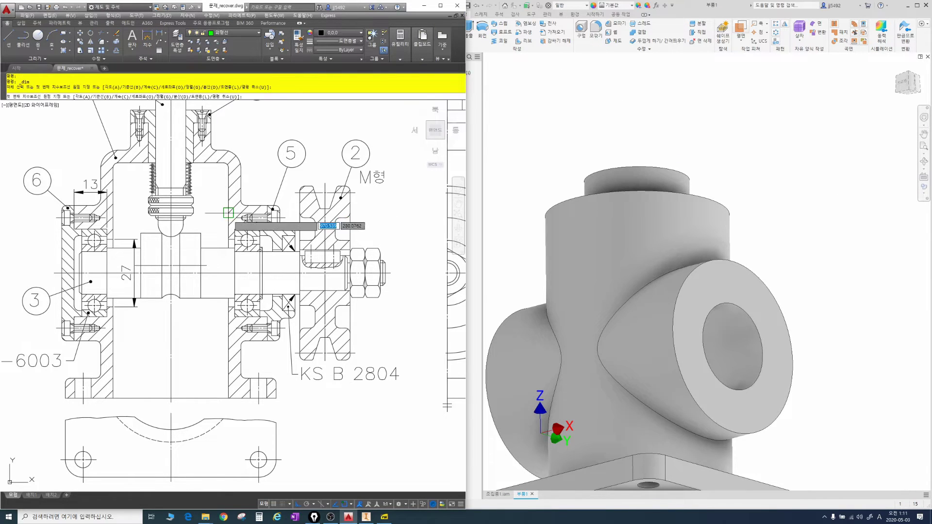
pyautogui.click(237, 229)
pyautogui.scroll(2, 268, 231)
pyautogui.click(202, 222)
pyautogui.moveTo(268, 230)
pyautogui.mouseDown(button='middle')
pyautogui.moveTo(203, 225)
pyautogui.moveTo(180, 211)
pyautogui.moveTo(194, 192)
pyautogui.mouseUp(button='middle')
pyautogui.click(175, 161)
pyautogui.scroll(-4, 196, 194)
pyautogui.press('Escape')
pyautogui.press('Escape')
pyautogui.press('Escape')
# Switch to Inventor, start a sketch on the horizontal boss's opposite end face and draw a concentric circle of 35 mm diameter.
pyautogui.click(700, 291)
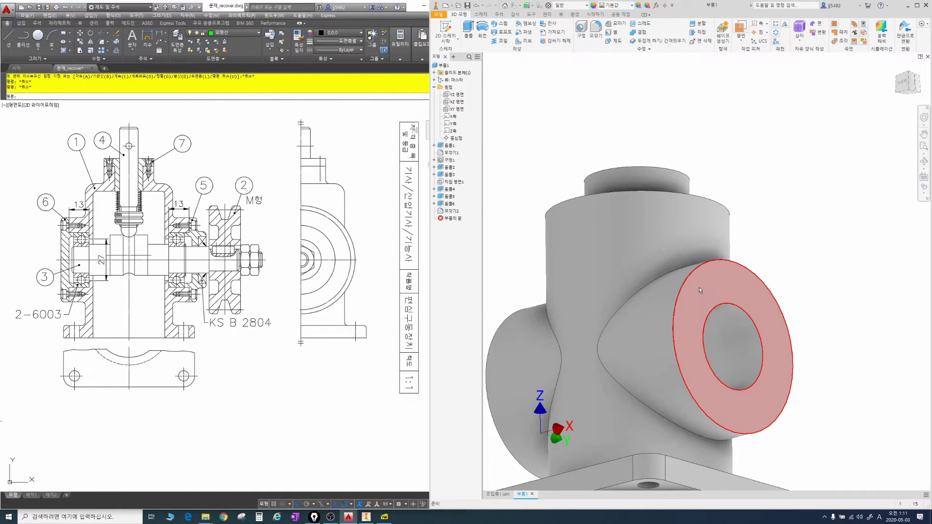
pyautogui.press('s')
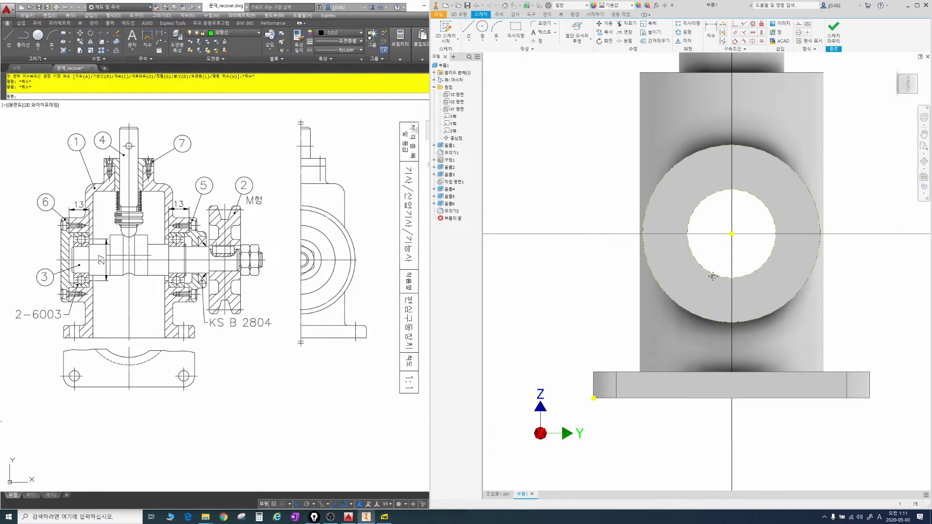
pyautogui.press('c')
pyautogui.click(692, 254)
pyautogui.click(751, 222)
pyautogui.press('d')
pyautogui.click(751, 221)
pyautogui.click(814, 188)
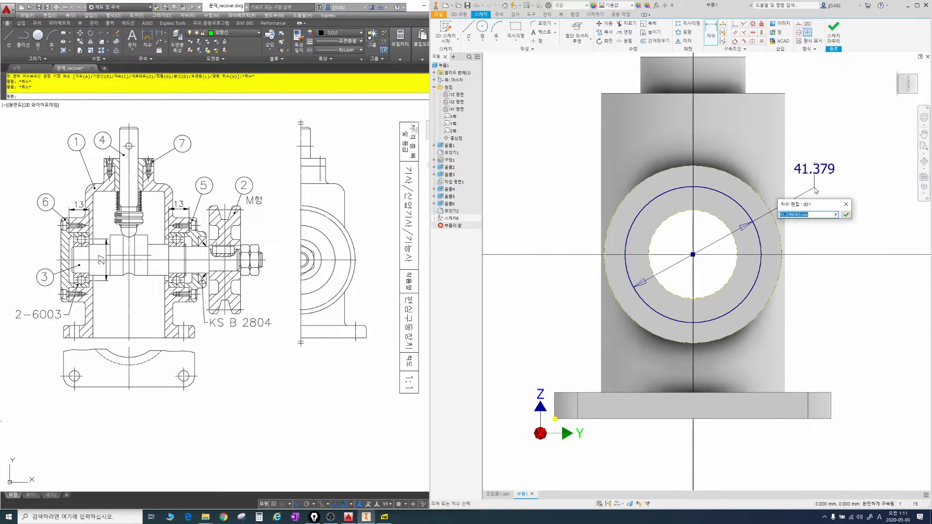
pyautogui.press('Return')
# Cut the 35 mm circle 13 mm deep into the boss's opposite end.
pyautogui.press('e')
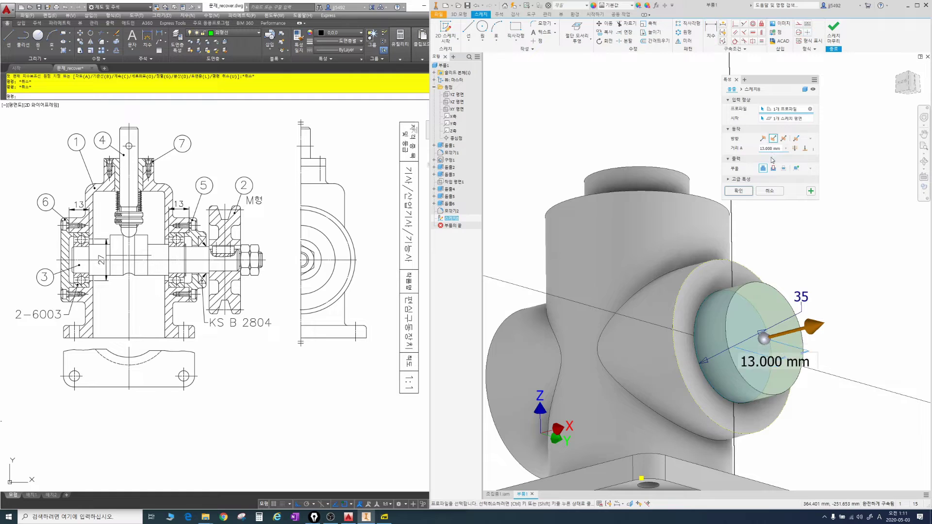
pyautogui.click(772, 168)
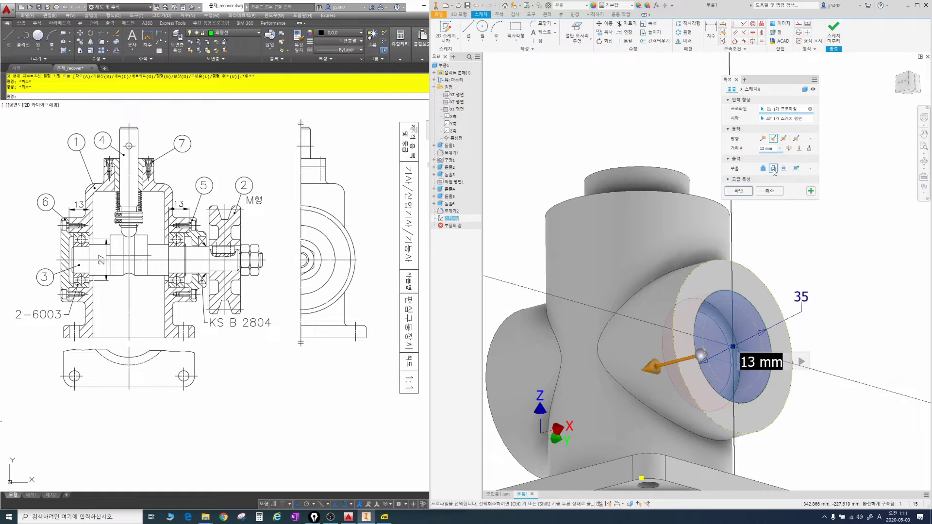
pyautogui.click(740, 191)
# Fillet the inner corner edge of the second bearing seat with a 0.3 mm radius.
pyautogui.scroll(-5, 734, 307)
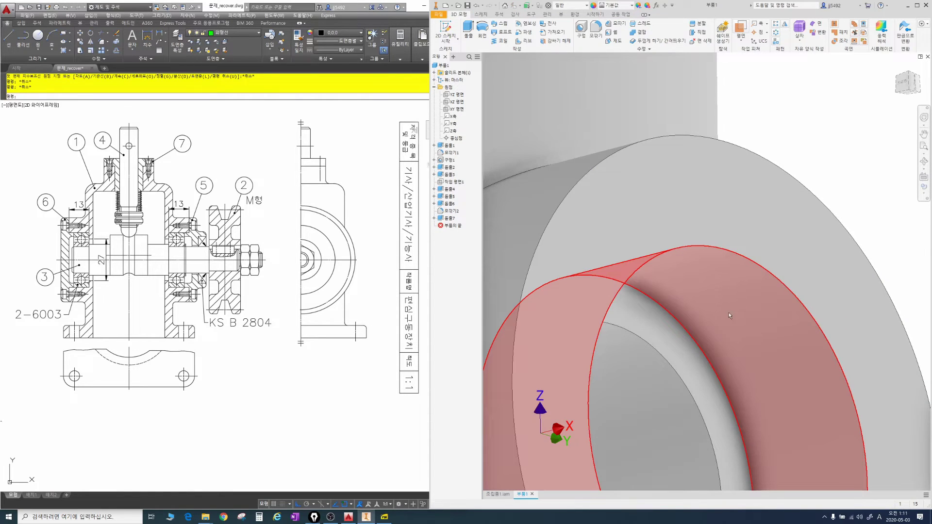
pyautogui.press('f')
pyautogui.click(665, 334)
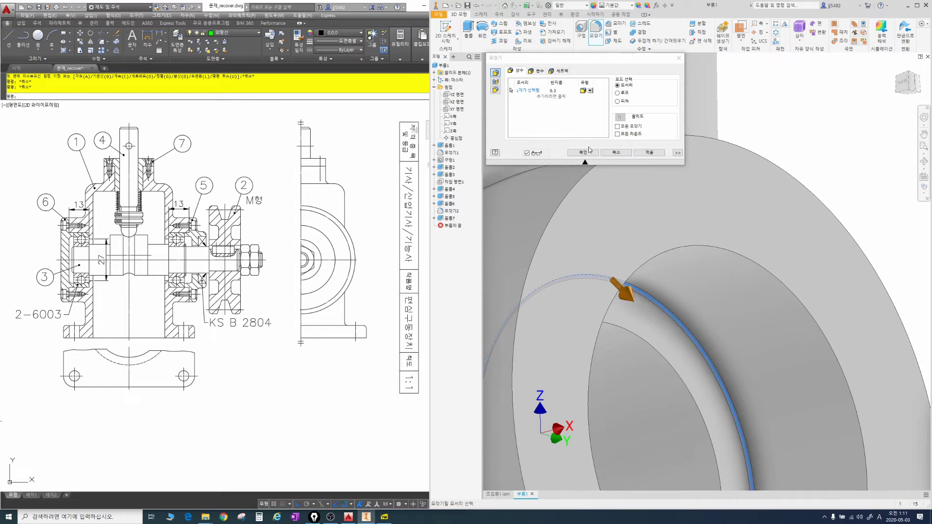
pyautogui.click(589, 153)
pyautogui.scroll(5, 630, 185)
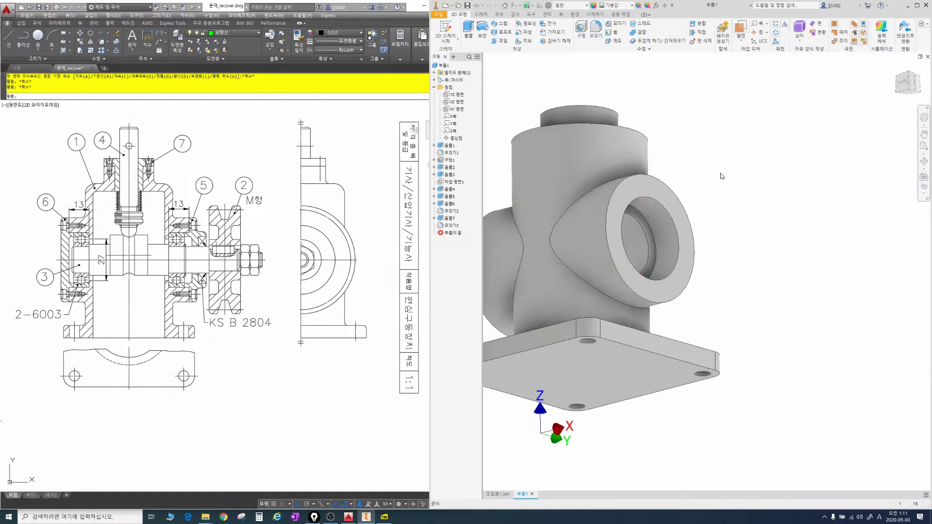
# Start a 2D sketch on the end face of the small boss on top of the housing.
pyautogui.keyDown('shift'); pyautogui.moveTo(721, 176); pyautogui.dragTo(668, 184, button='middle'); pyautogui.keyUp('shift')
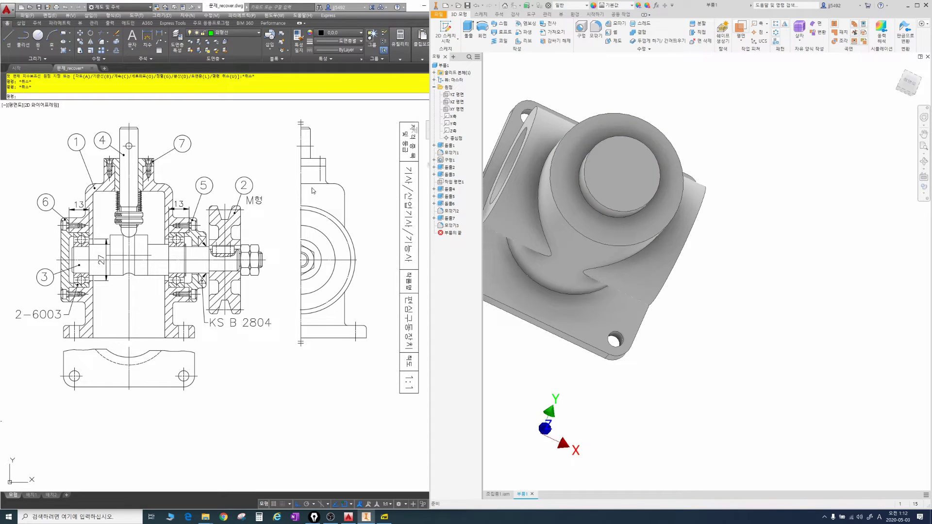
pyautogui.press('s')
pyautogui.click(618, 163)
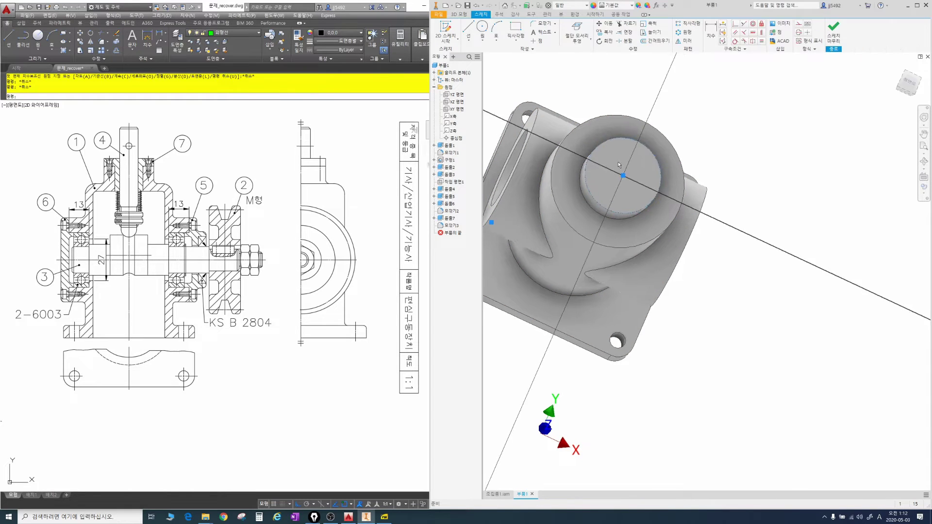
# Switch to AutoCAD and dimension the diameter of the housing's upper bore in the section view.
pyautogui.click(168, 141)
pyautogui.press('space')
pyautogui.click(115, 158)
pyautogui.click(143, 159)
pyautogui.click(142, 118)
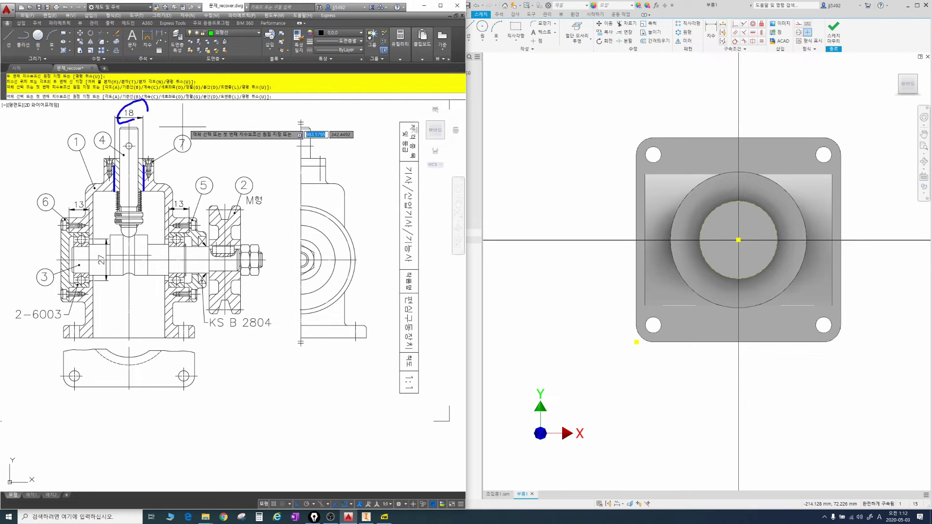
pyautogui.press('Escape')
# Switch to Inventor and draw a circle of 18 mm diameter centred on the top boss's end face.
pyautogui.write('c')
pyautogui.click(717, 214)
pyautogui.press('c')
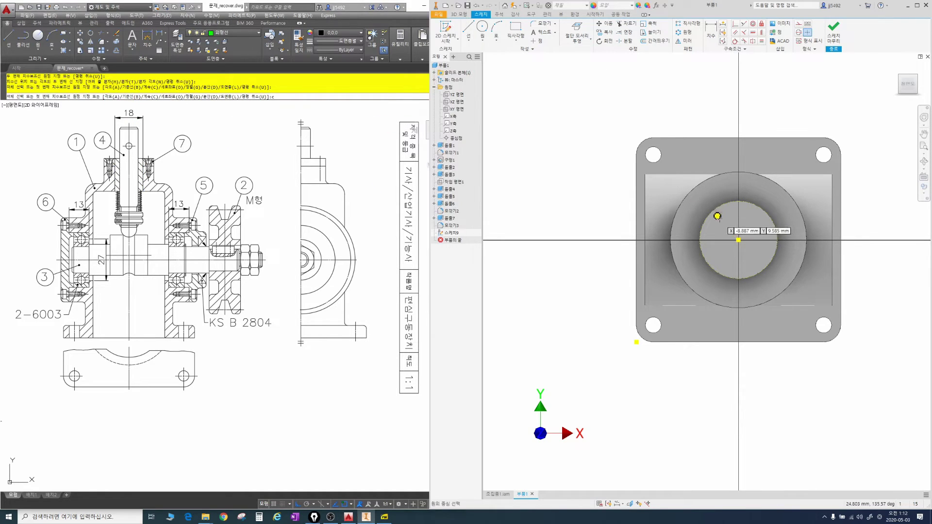
pyautogui.click(738, 240)
pyautogui.click(762, 222)
pyautogui.press('d')
pyautogui.click(762, 223)
pyautogui.click(809, 187)
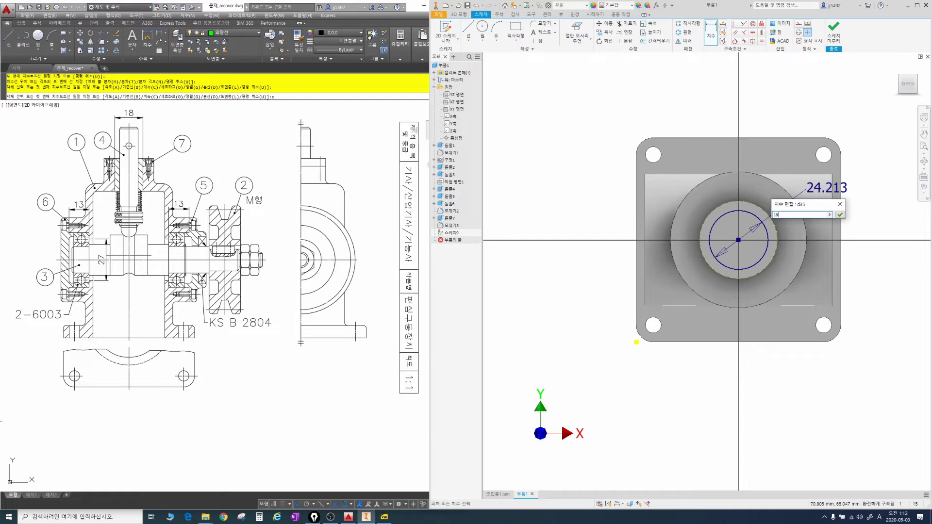
pyautogui.press('Return')
# Cut the 18 mm circle down into the top boss, setting the depth by eye.
pyautogui.press('e')
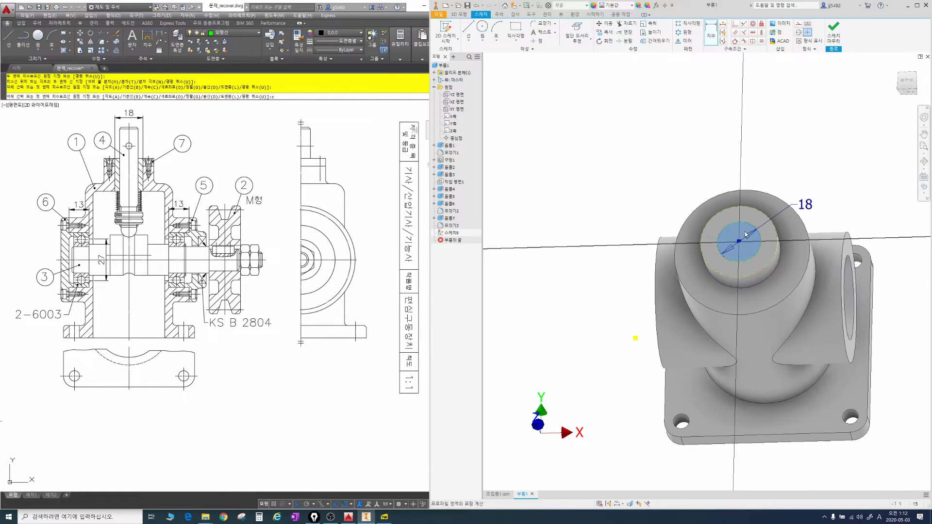
pyautogui.click(773, 140)
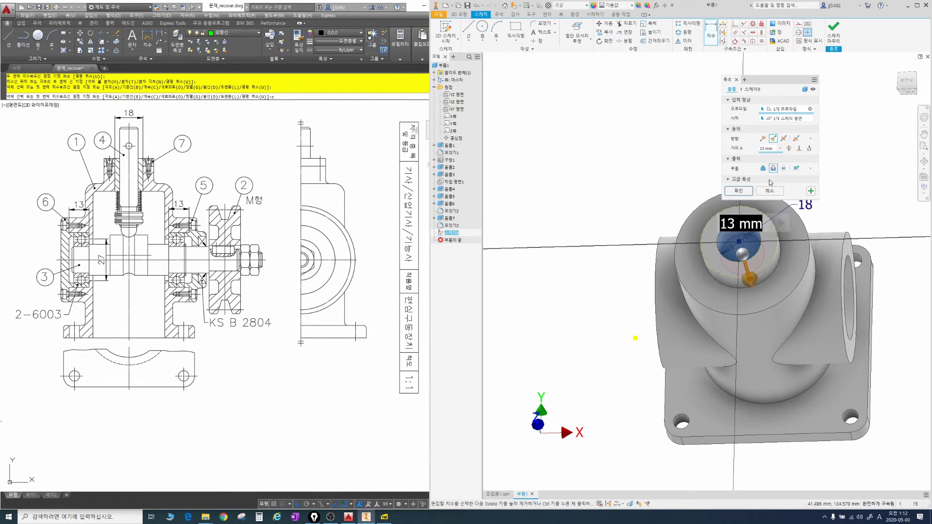
pyautogui.moveTo(749, 279); pyautogui.dragTo(758, 308)
pyautogui.press('Return')
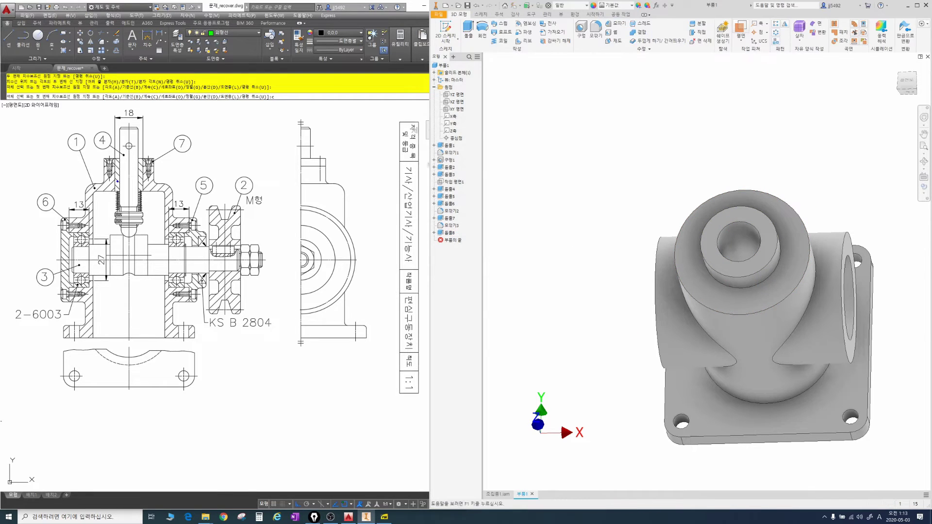
# Switch to AutoCAD and add a radius dimension to the housing's rounded upper right shoulder in the section view.
pyautogui.press('Escape')
pyautogui.click(165, 33)
pyautogui.click(168, 110)
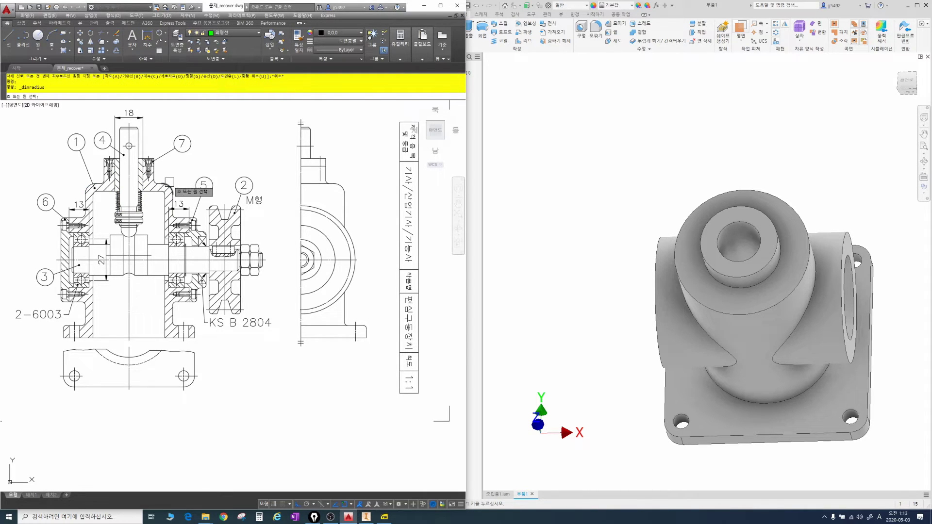
pyautogui.scroll(2, 171, 185)
pyautogui.click(170, 187)
pyautogui.click(193, 170)
pyautogui.scroll(-1, 194, 170)
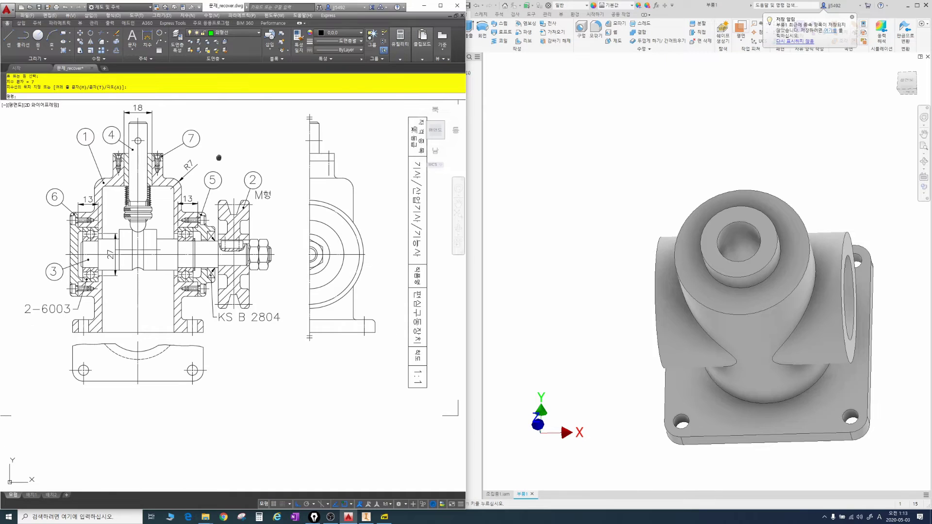
pyautogui.scroll(-1, 209, 170)
pyautogui.press('Escape')
pyautogui.press('Escape')
pyautogui.press('Escape')
# Switch to Inventor and round the outer upper edge of the housing's main cylinder with a 7 mm fillet.
pyautogui.write('f')
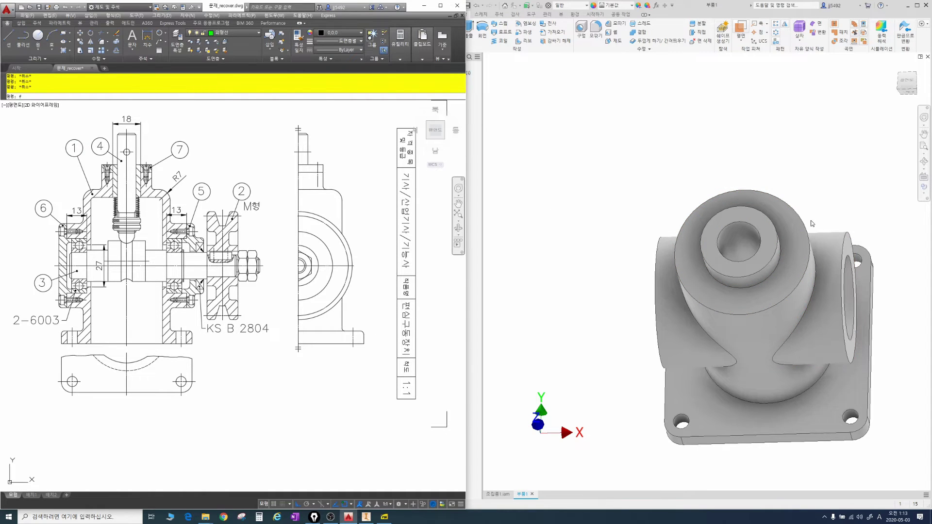
pyautogui.write('ff')
pyautogui.click(742, 162)
pyautogui.press('f')
pyautogui.click(804, 224)
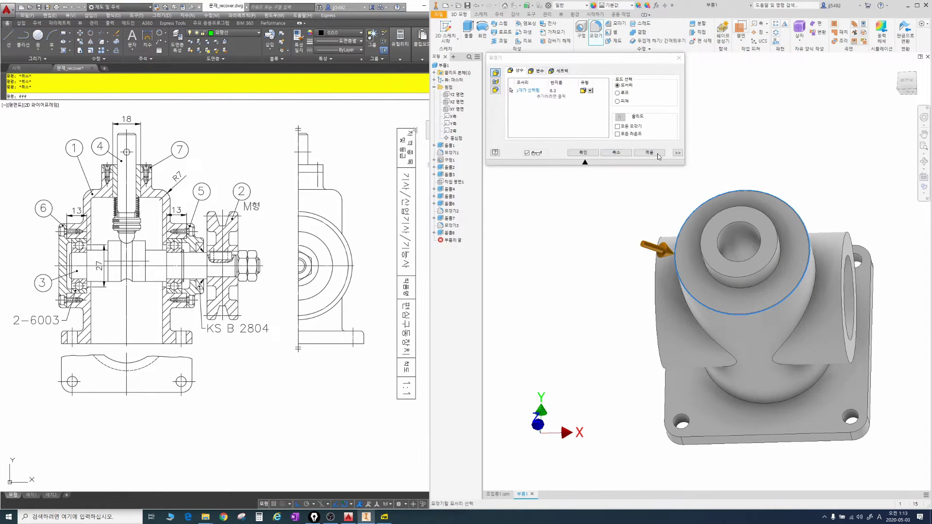
pyautogui.click(551, 91)
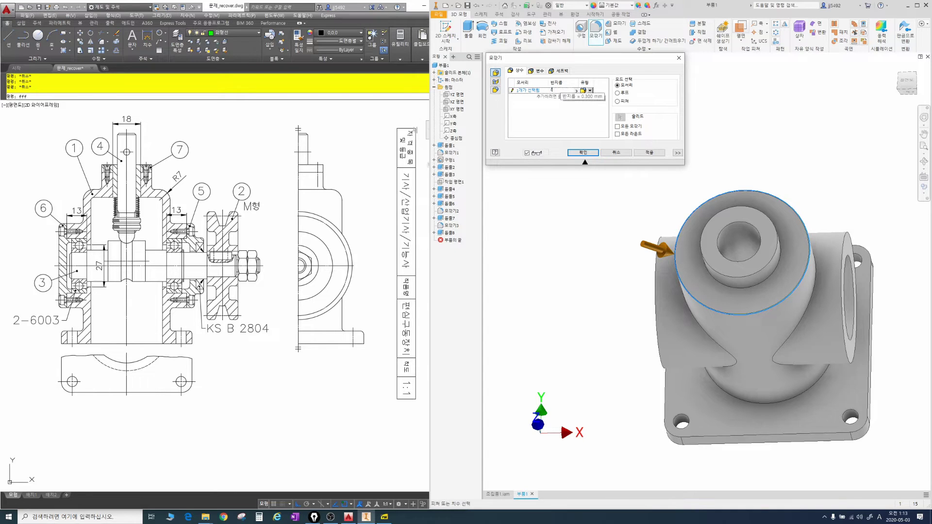
pyautogui.write('7')
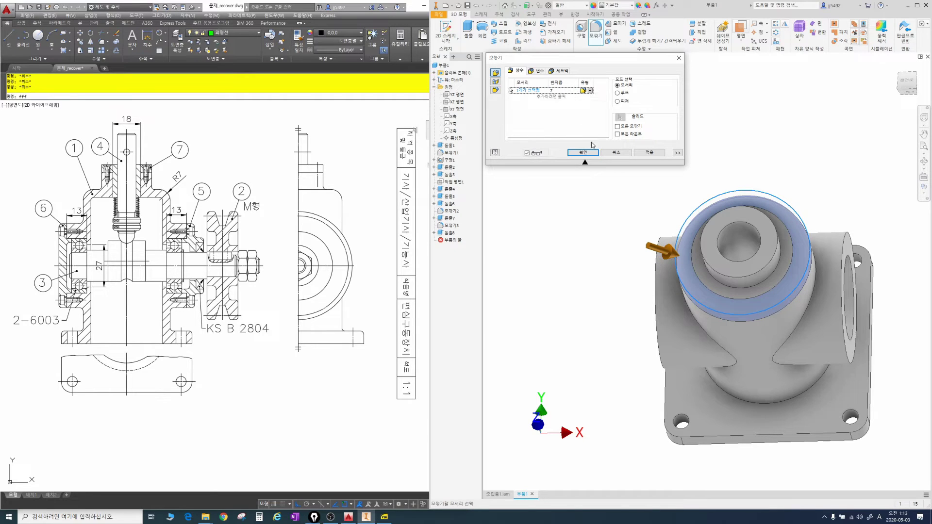
pyautogui.click(581, 151)
pyautogui.keyDown('shift'); pyautogui.moveTo(730, 206); pyautogui.dragTo(688, 155, button='middle'); pyautogui.keyUp('shift')
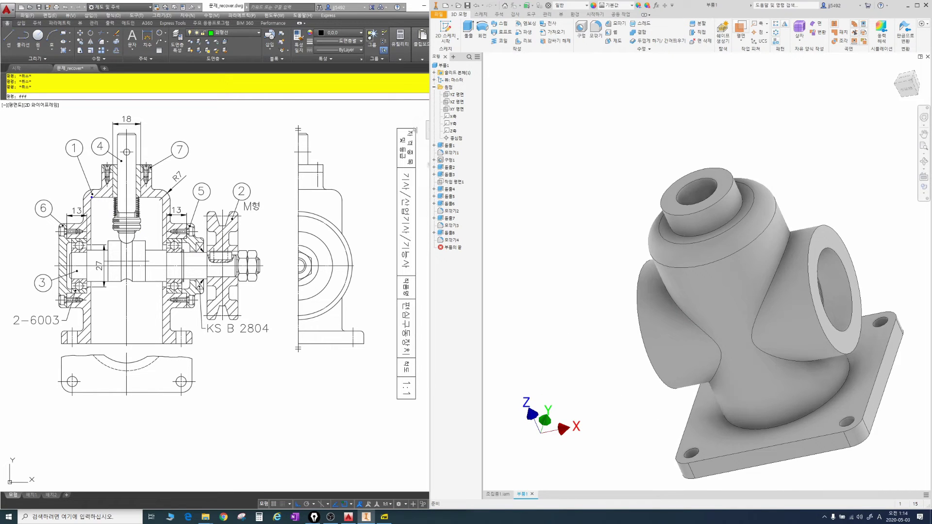
# Switch to AutoCAD and dimension the inner width and height of the housing's cavity in the section view.
pyautogui.moveTo(92, 197)
pyautogui.mouseDown()
pyautogui.moveTo(144, 248)
pyautogui.moveTo(168, 320)
pyautogui.moveTo(163, 344)
pyautogui.mouseUp()
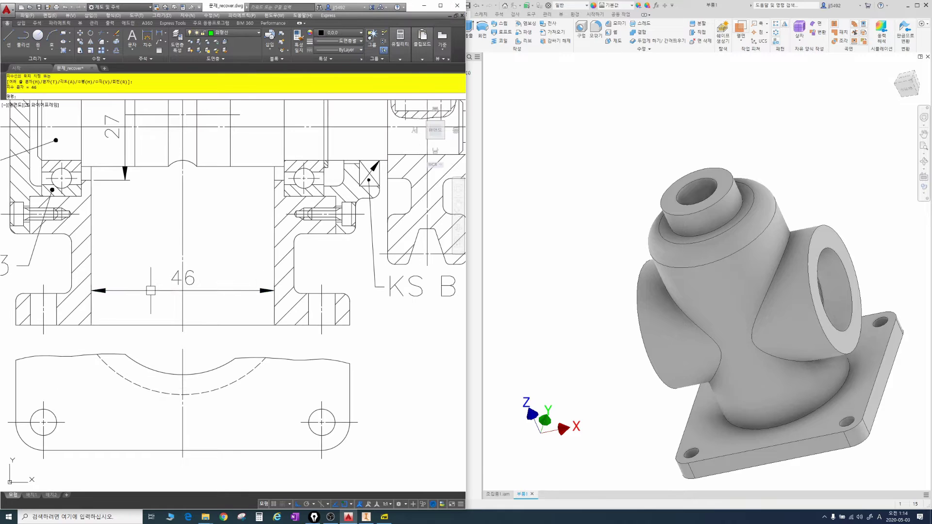
pyautogui.press('Return')
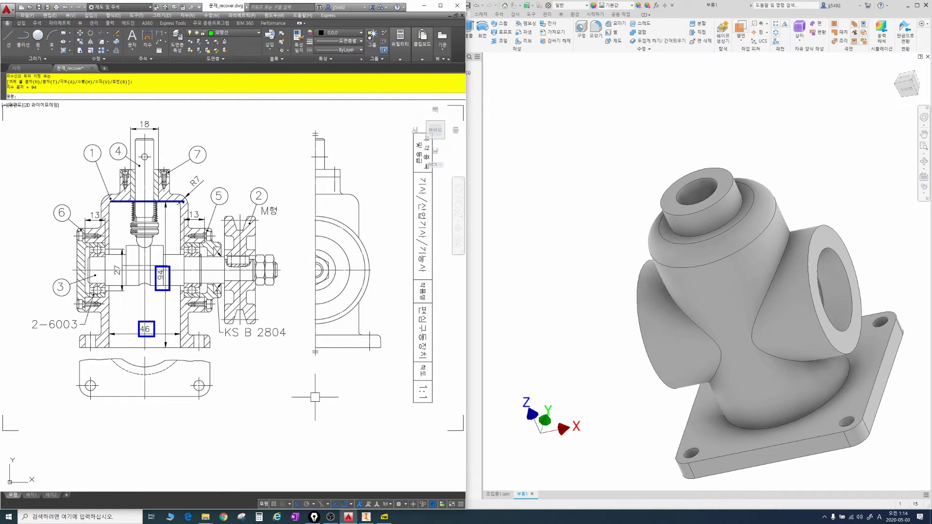
pyautogui.press('Escape')
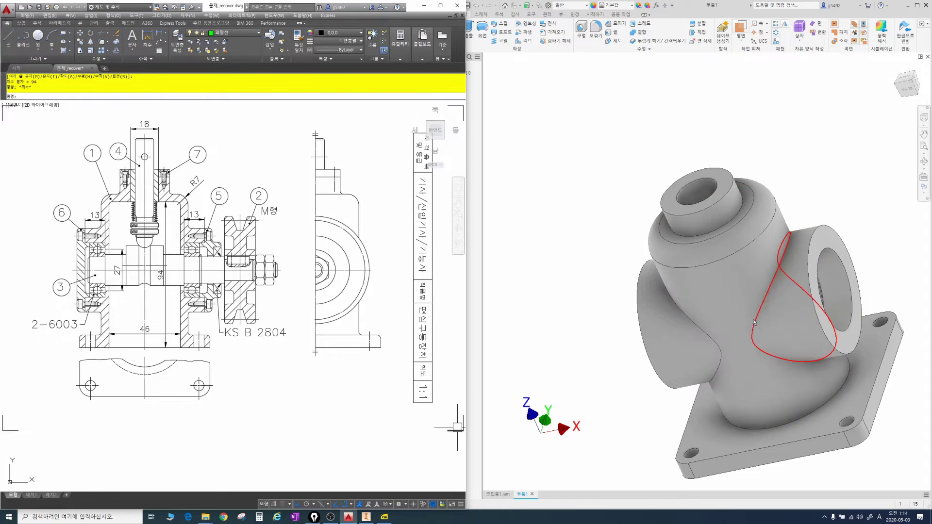
# Switch to Inventor, start a sketch on the existing work plane with sliced graphics, and project the cut edges into it.
pyautogui.scroll(-3, 754, 323)
pyautogui.click(635, 286)
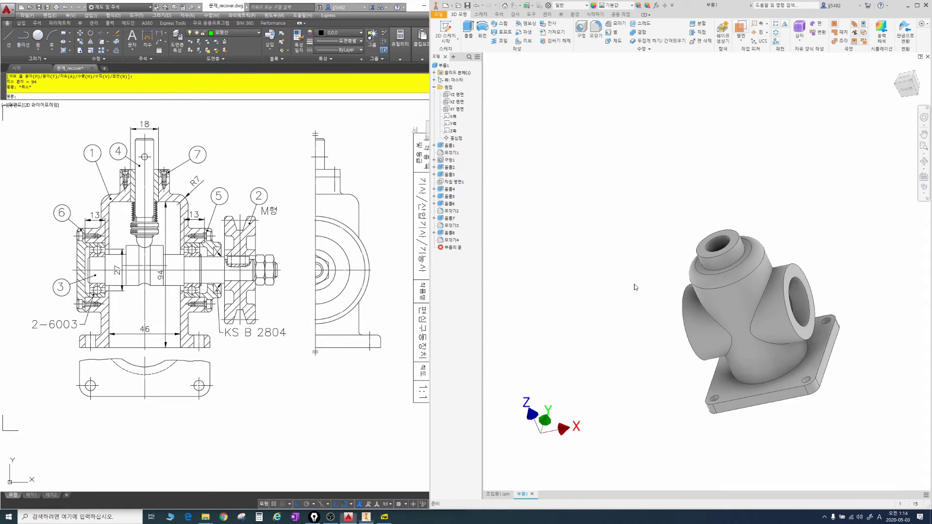
pyautogui.click(459, 183)
pyautogui.press('s')
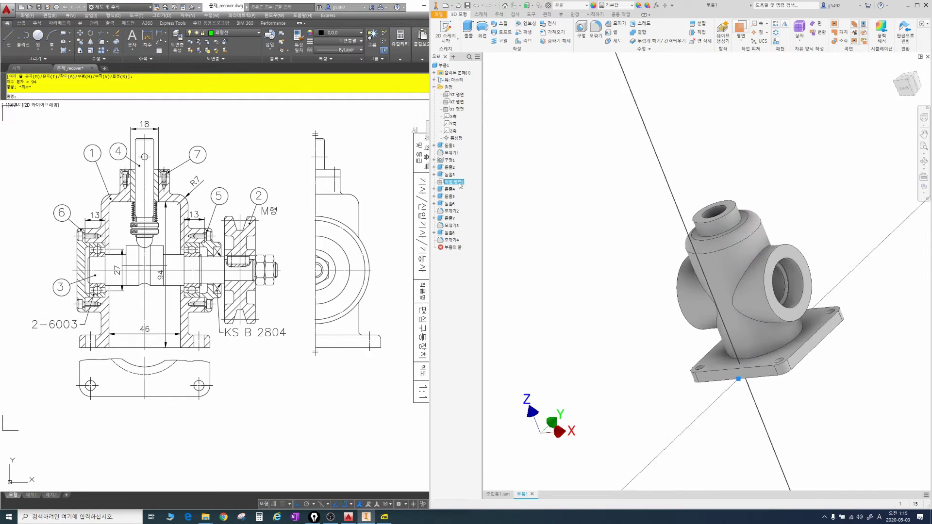
pyautogui.moveTo(658, 246)
pyautogui.mouseDown(button='middle')
pyautogui.moveTo(643, 266)
pyautogui.moveTo(647, 257)
pyautogui.mouseUp(button='middle')
pyautogui.press('F7')
pyautogui.scroll(3, 665, 285)
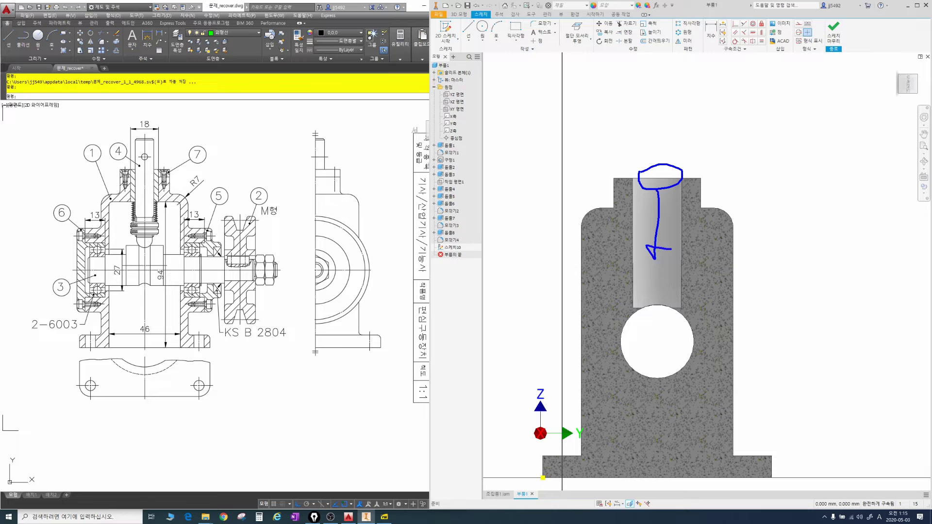
pyautogui.moveTo(671, 250); pyautogui.dragTo(657, 260)
pyautogui.press('Escape')
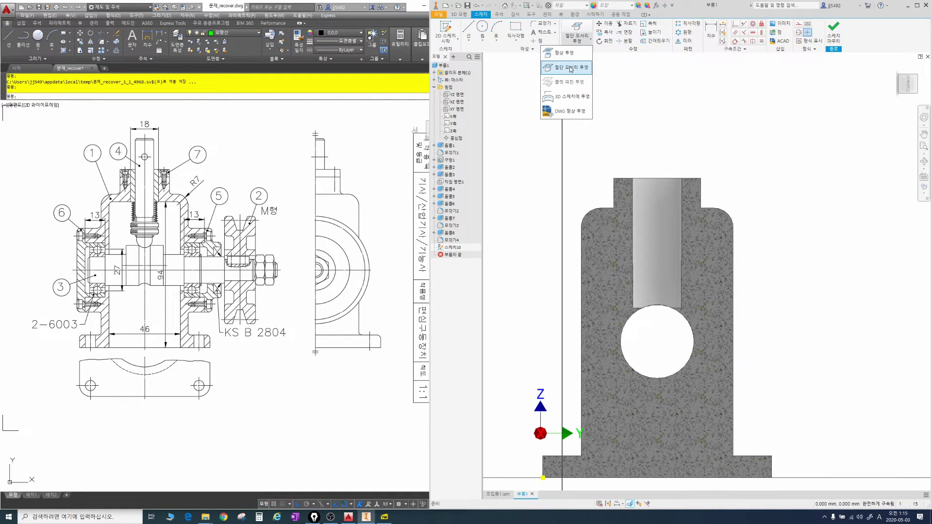
pyautogui.click(576, 30)
# Sketch an upright rectangle about 12 mm wide and 87 mm high, standing on the base's bottom edge inside the housing section.
pyautogui.click(516, 29)
pyautogui.click(659, 478)
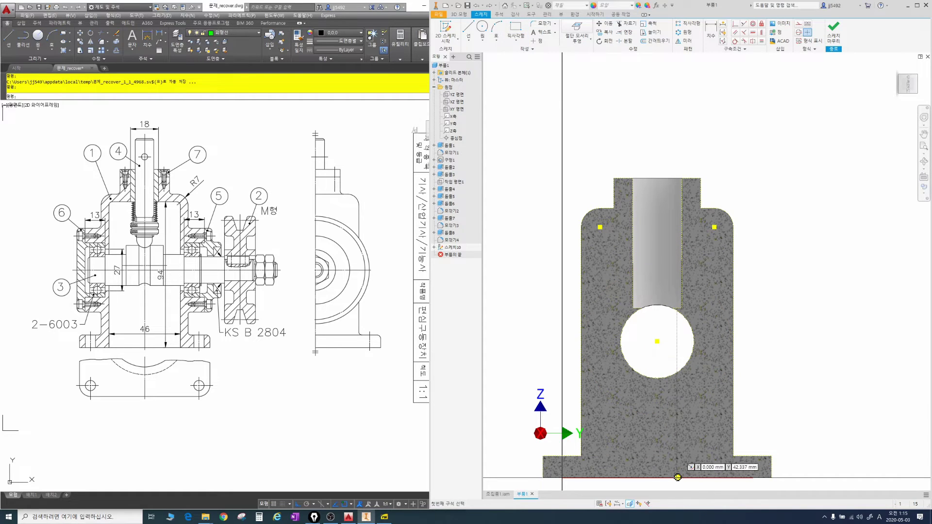
pyautogui.click(678, 478)
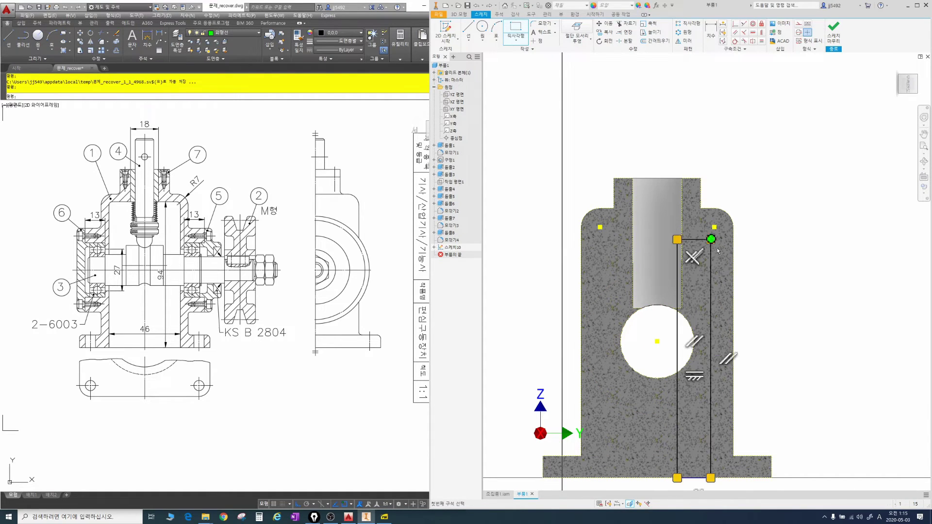
pyautogui.click(710, 240)
# Dimension the rectangle's height and set it to 94 mm.
pyautogui.press('d')
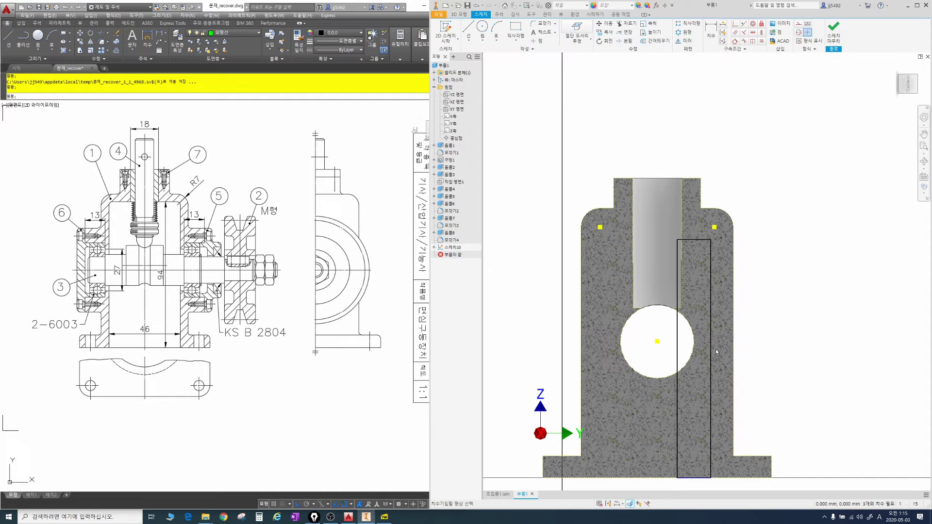
pyautogui.click(711, 355)
pyautogui.click(796, 342)
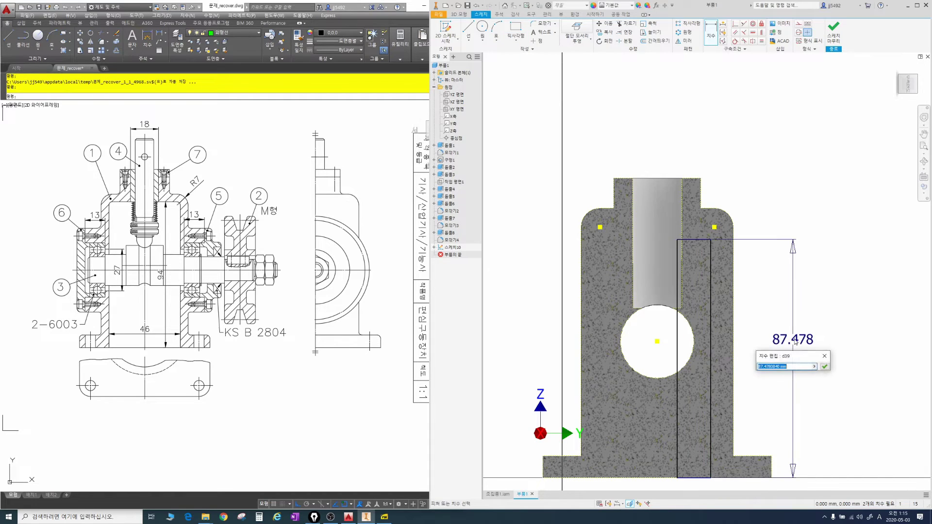
pyautogui.write('94')
pyautogui.press('Return')
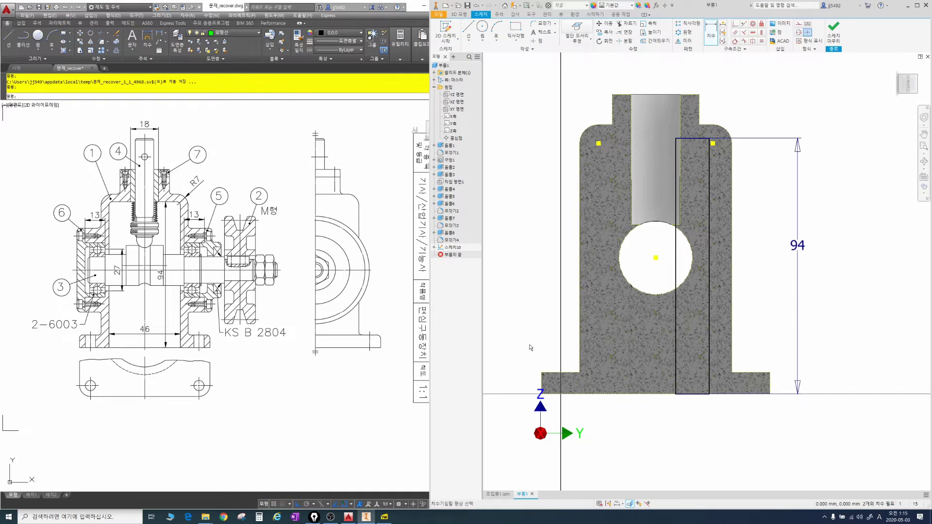
pyautogui.press('Escape')
# Dimension the rectangle's width and set it to 23 mm.
pyautogui.press('d')
pyautogui.scroll(5, 695, 399)
pyautogui.click(629, 306)
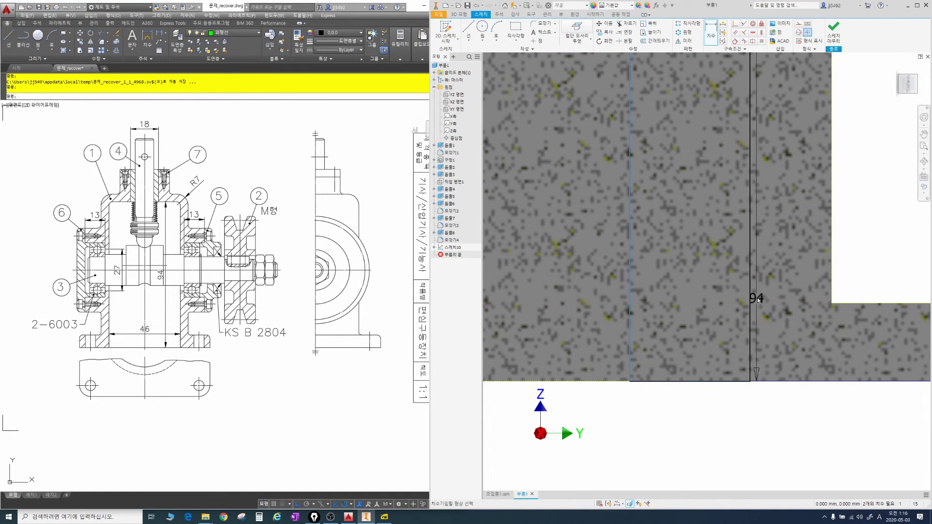
pyautogui.click(749, 287)
pyautogui.click(692, 292)
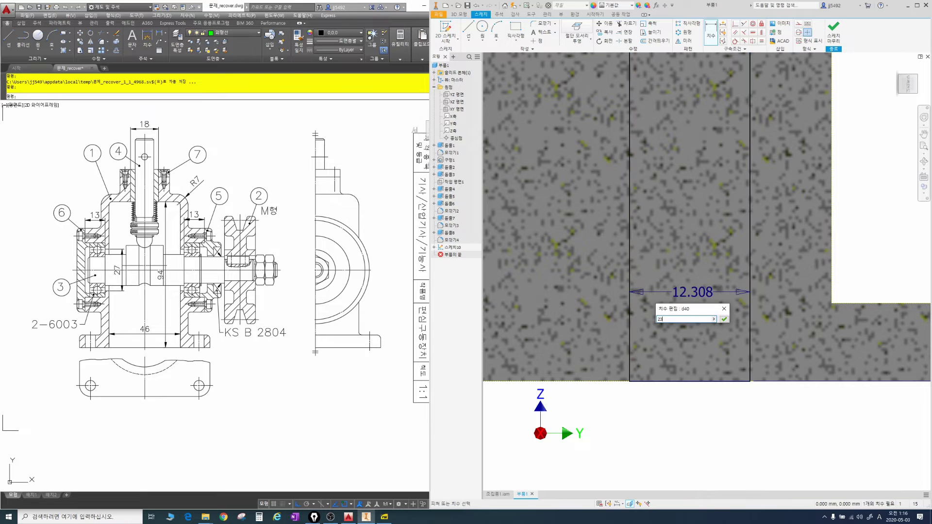
pyautogui.write('23')
pyautogui.press('Return')
pyautogui.scroll(-3, 692, 292)
pyautogui.press('Escape')
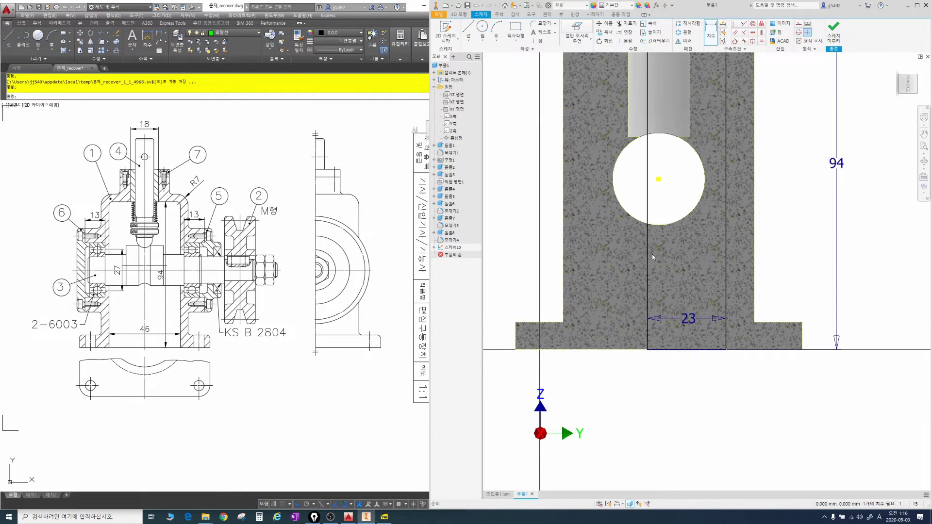
# Align the rectangle's left vertical edge with the cross bore's centre by setting the distance between them to 0 mm.
pyautogui.moveTo(648, 255); pyautogui.dragTo(679, 256)
pyautogui.scroll(-1, 679, 256)
pyautogui.moveTo(680, 256); pyautogui.dragTo(680, 323, button='middle')
pyautogui.press('d')
pyautogui.click(681, 257)
pyautogui.click(663, 258)
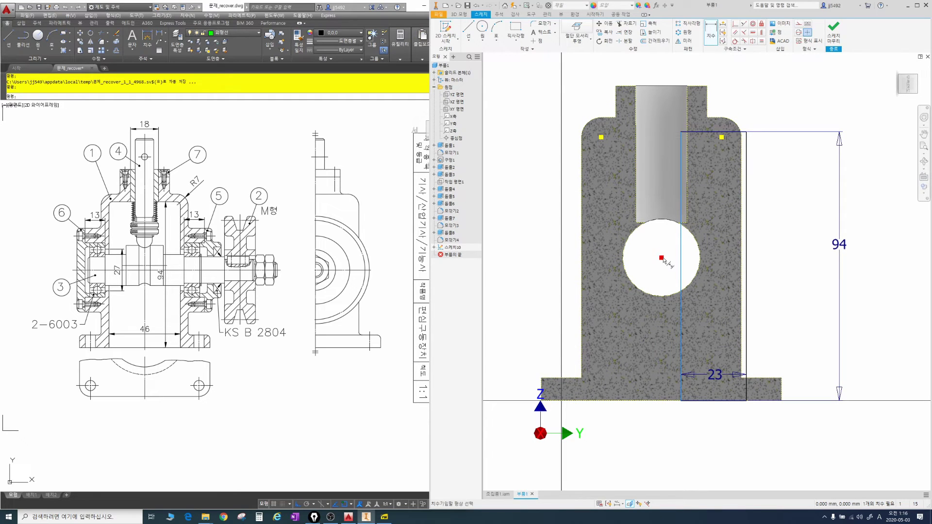
pyautogui.click(668, 249)
pyautogui.write('0')
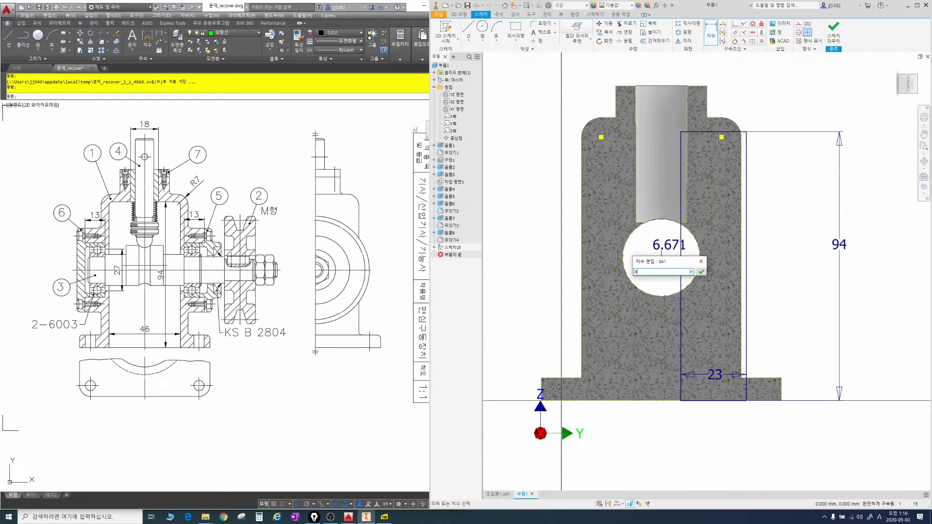
pyautogui.press('Return')
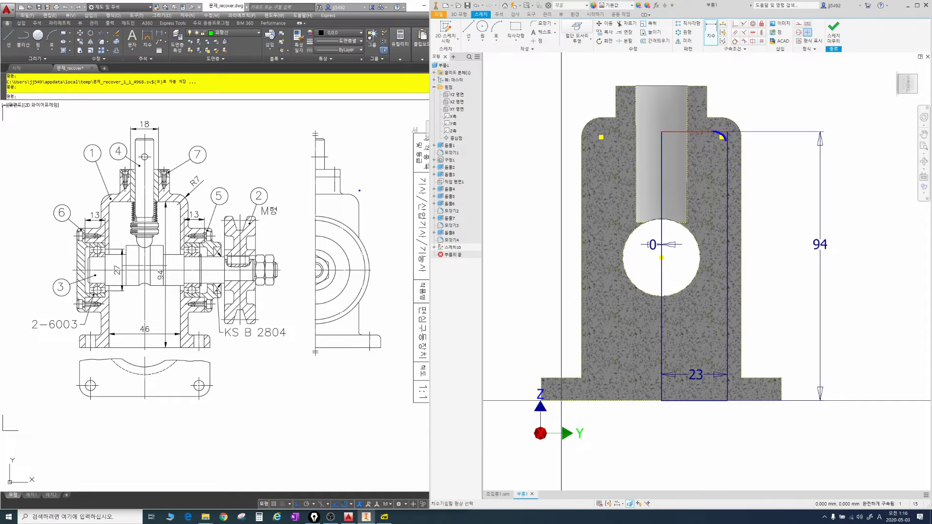
pyautogui.press('Escape')
# Round the rectangle's upper outer corner with a 3 mm sketch fillet.
pyautogui.click(545, 27)
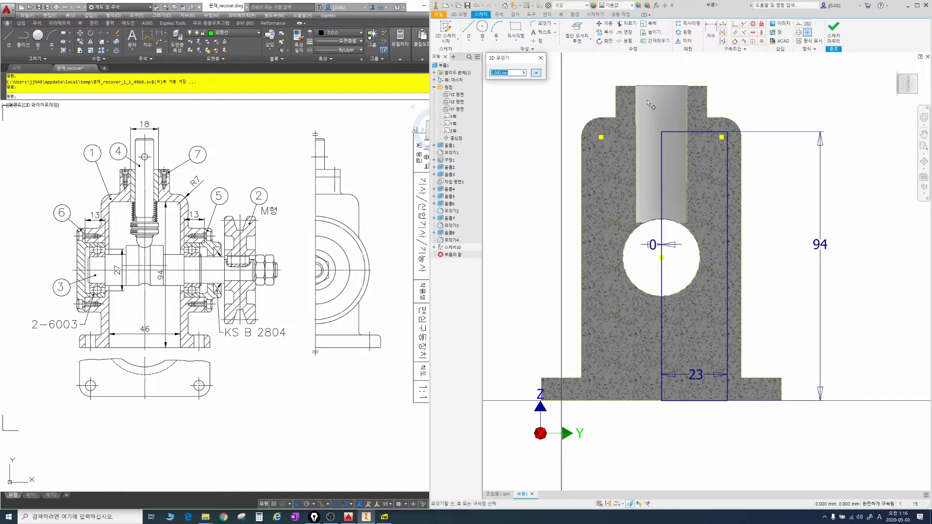
pyautogui.click(712, 132)
pyautogui.click(727, 148)
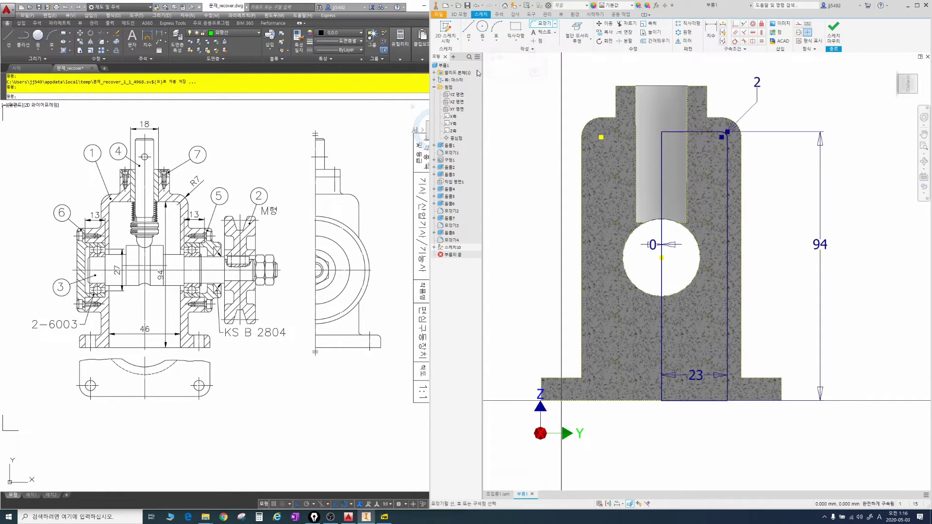
pyautogui.write('3')
pyautogui.press('Escape')
# Revolve the rectangular profile 360° about its inner vertical edge as a cut to hollow out the housing.
pyautogui.press('F6')
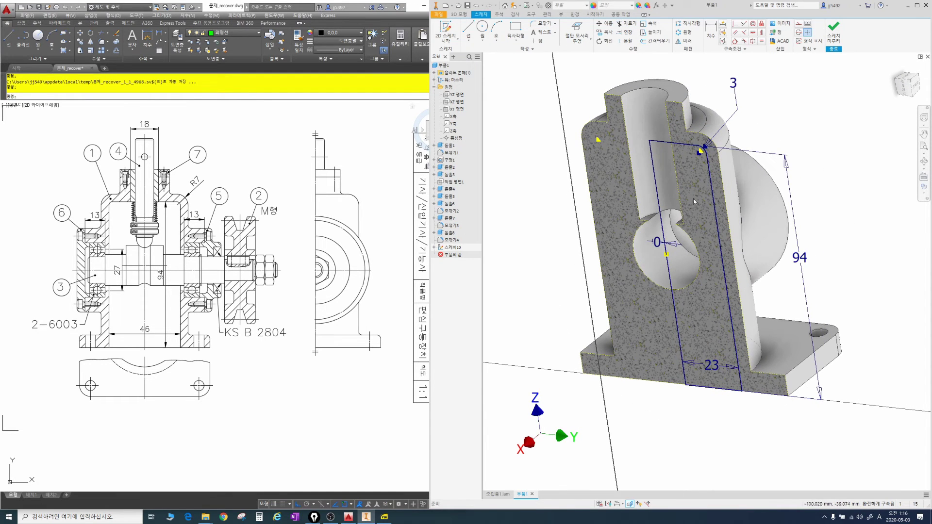
pyautogui.press('r')
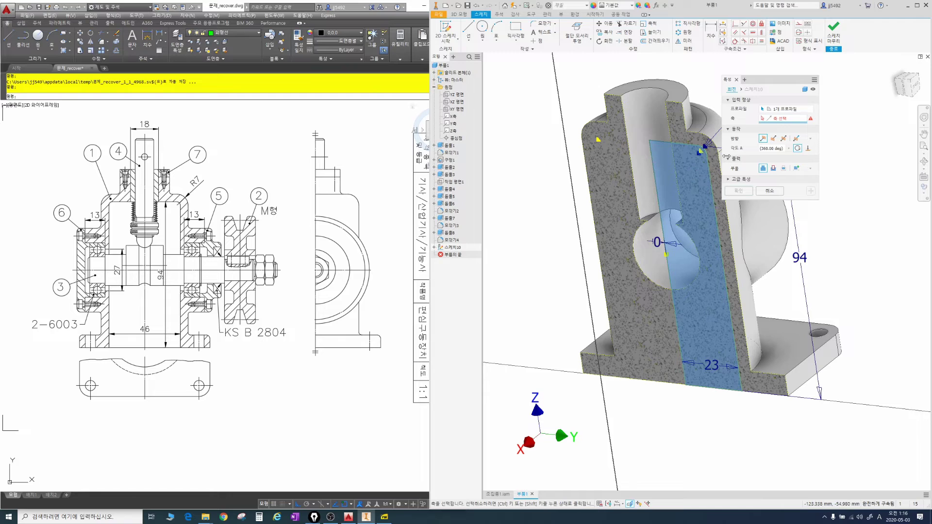
pyautogui.click(658, 188)
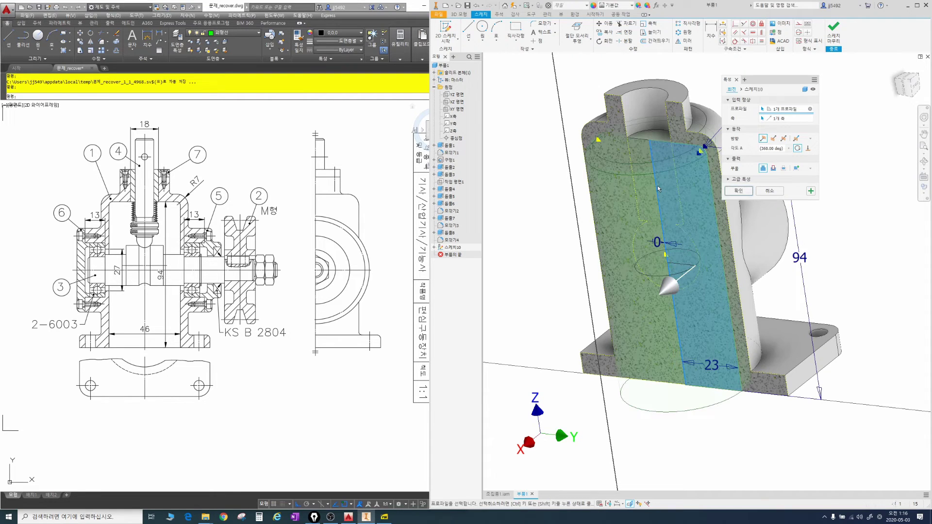
pyautogui.click(773, 168)
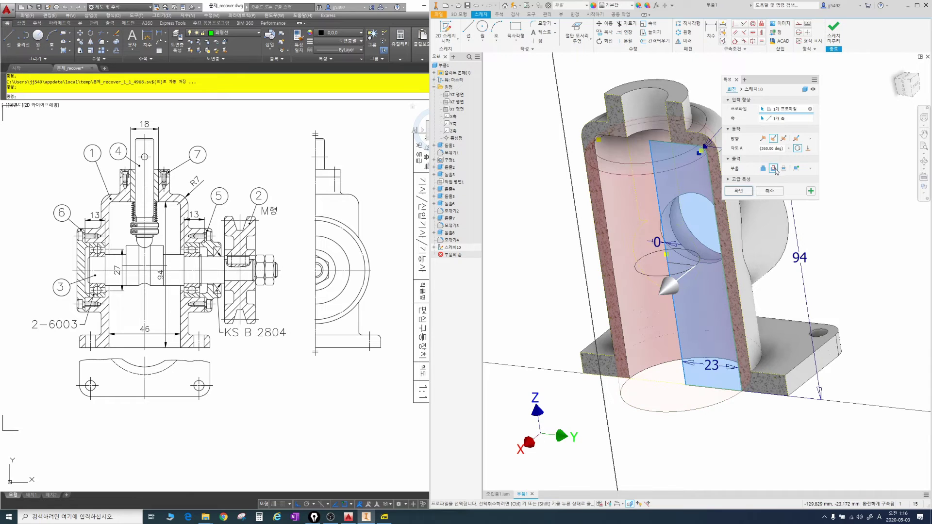
pyautogui.click(740, 191)
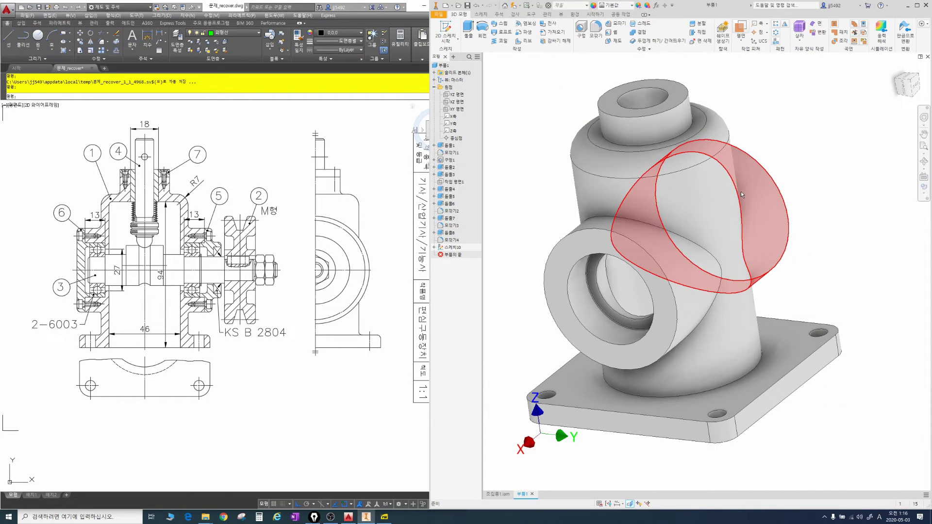
pyautogui.keyDown('shift'); pyautogui.moveTo(722, 213); pyautogui.dragTo(648, 236, button='middle'); pyautogui.keyUp('shift')
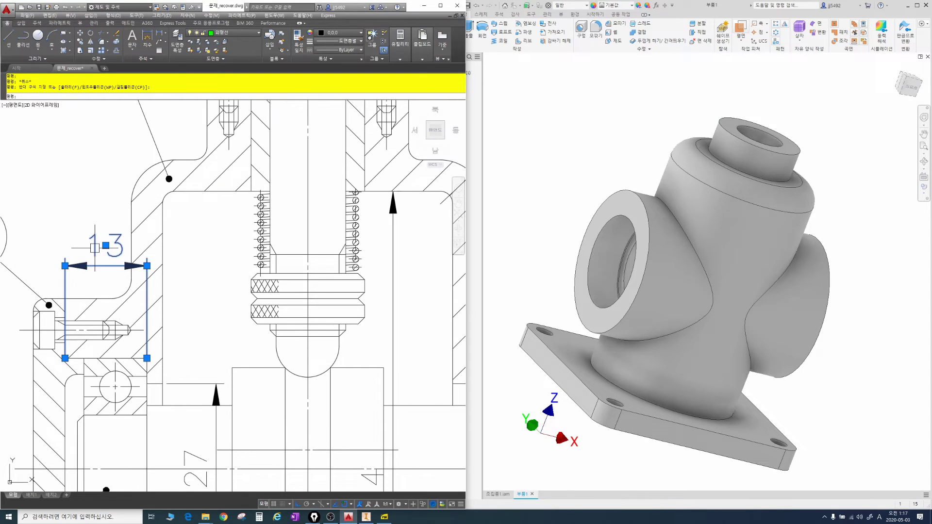
# Switch to AutoCAD, delete the 13 mm dimension beside part 6 and dimension the diameter of the adjacent cover screw's thread.
pyautogui.press('Delete')
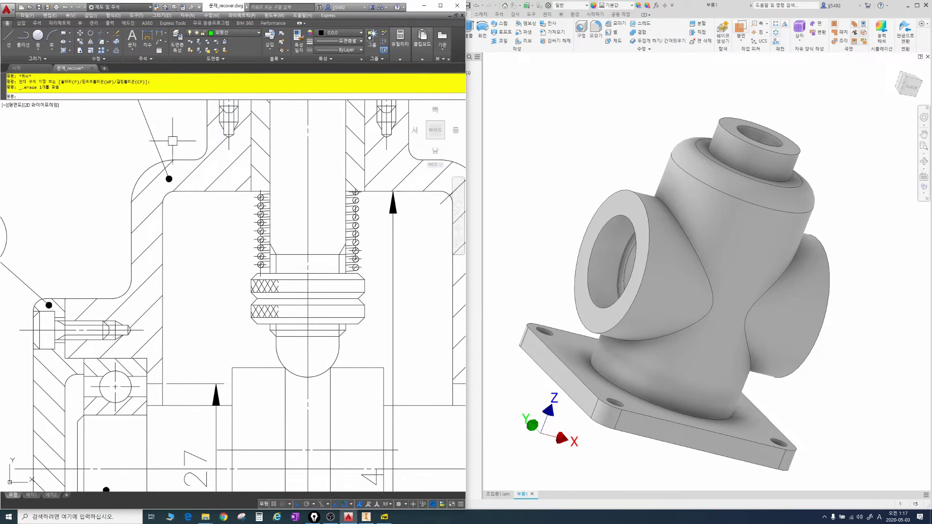
pyautogui.click(147, 39)
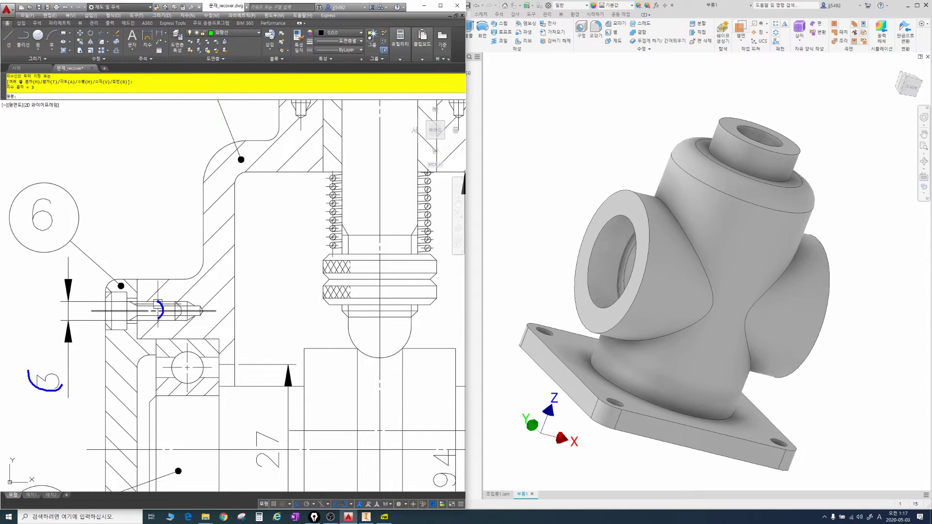
# Measure the depth of the cover screw's hole from the housing's end face with a linear dimension.
pyautogui.click(162, 33)
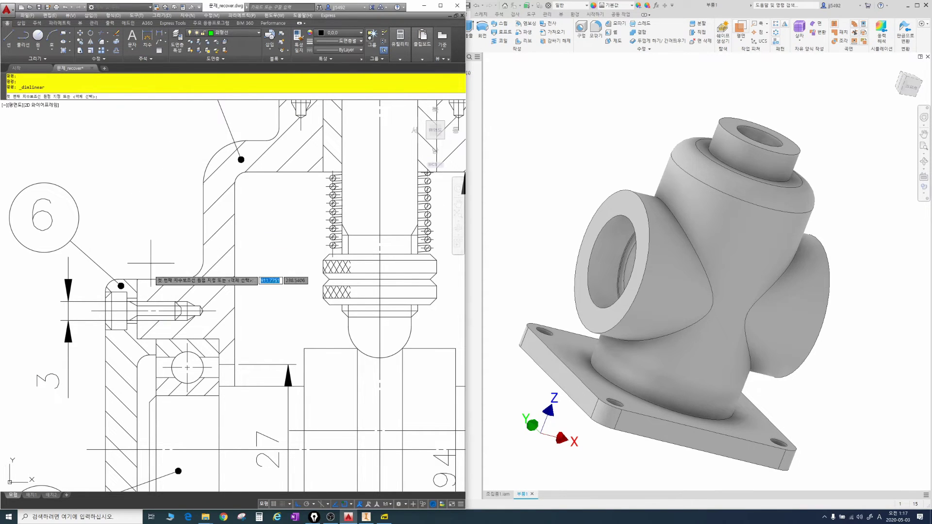
pyautogui.click(138, 304)
pyautogui.scroll(2, 197, 306)
pyautogui.click(206, 314)
pyautogui.click(191, 235)
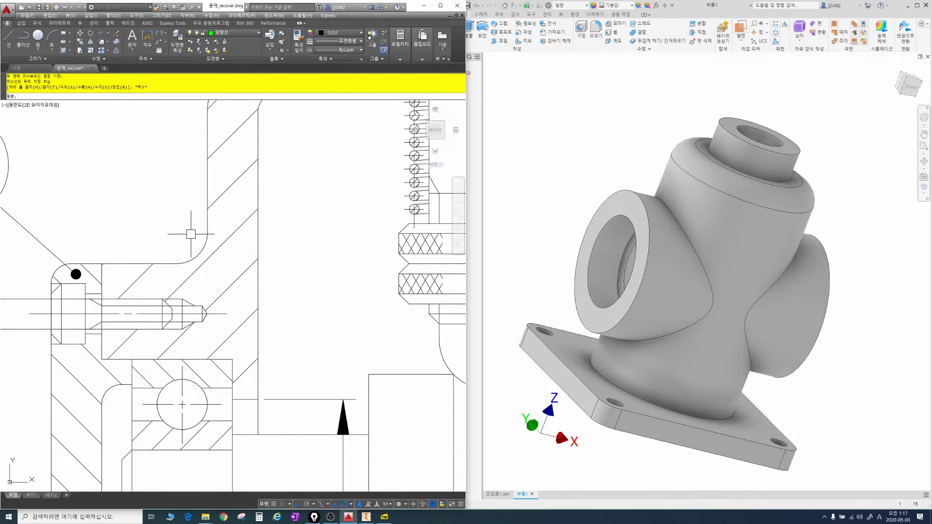
# Examine the cover screw's thread diameter and hole depth dimensions and the screw locations in the front section view.
pyautogui.scroll(-3, 190, 151)
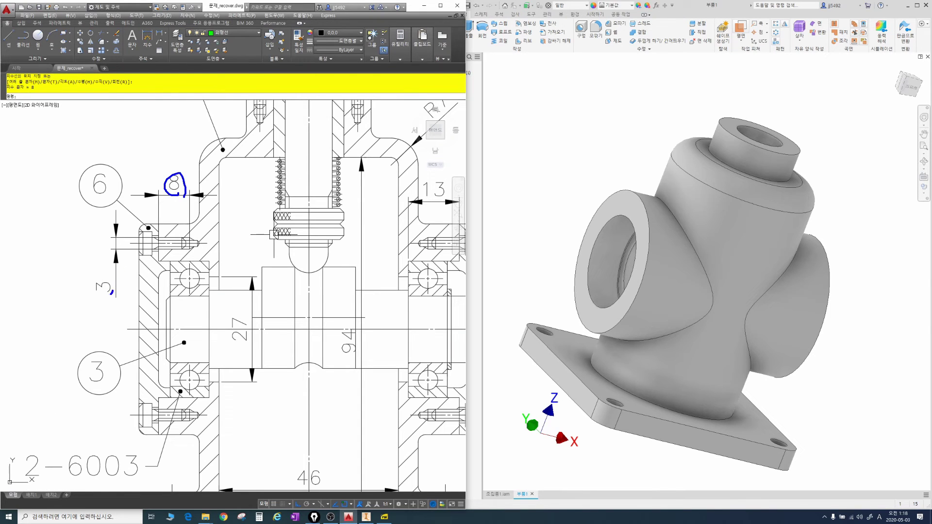
pyautogui.moveTo(94, 285); pyautogui.dragTo(113, 287)
pyautogui.press('Escape')
pyautogui.press('Escape')
pyautogui.press('Escape')
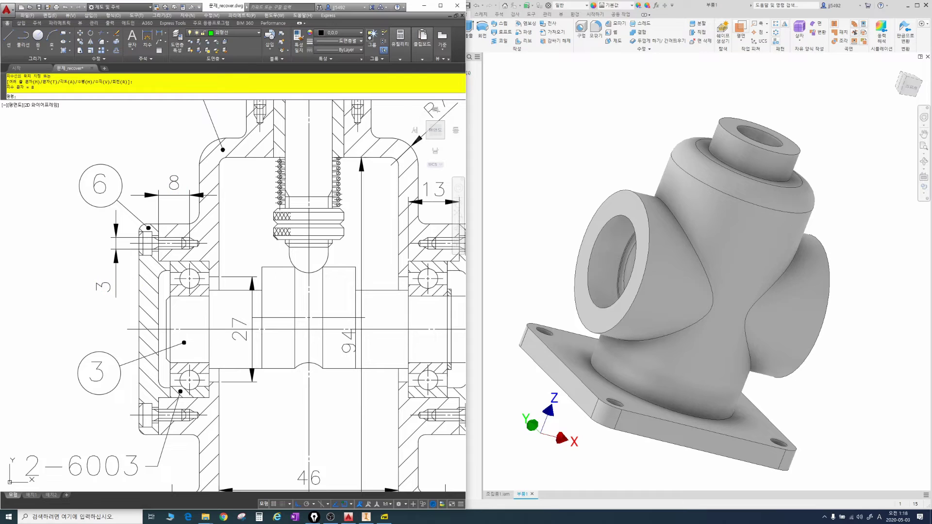
pyautogui.scroll(-2, 329, 236)
pyautogui.moveTo(328, 236); pyautogui.dragTo(235, 233, button='middle')
pyautogui.scroll(-2, 266, 229)
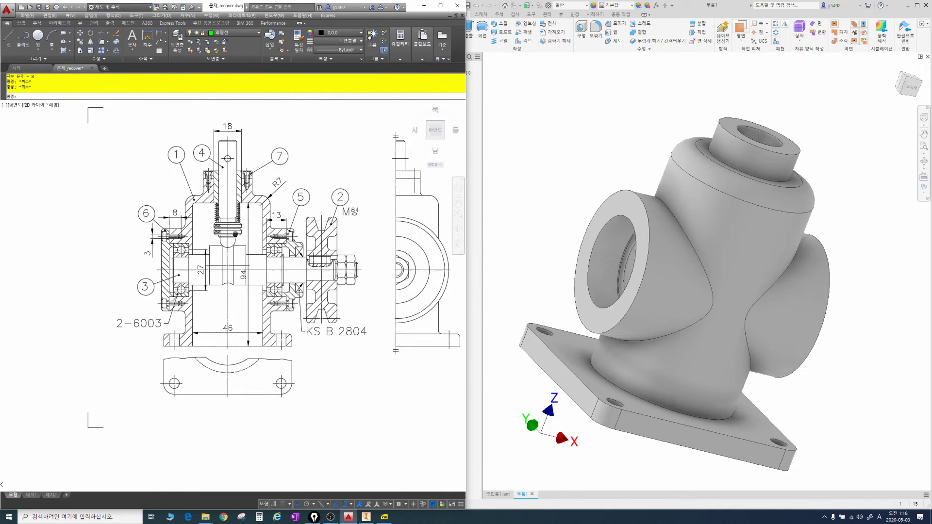
pyautogui.scroll(2, 235, 233)
pyautogui.moveTo(100, 238)
pyautogui.mouseDown()
pyautogui.moveTo(173, 239)
pyautogui.moveTo(106, 238)
pyautogui.mouseUp()
pyautogui.moveTo(103, 351); pyautogui.dragTo(151, 349)
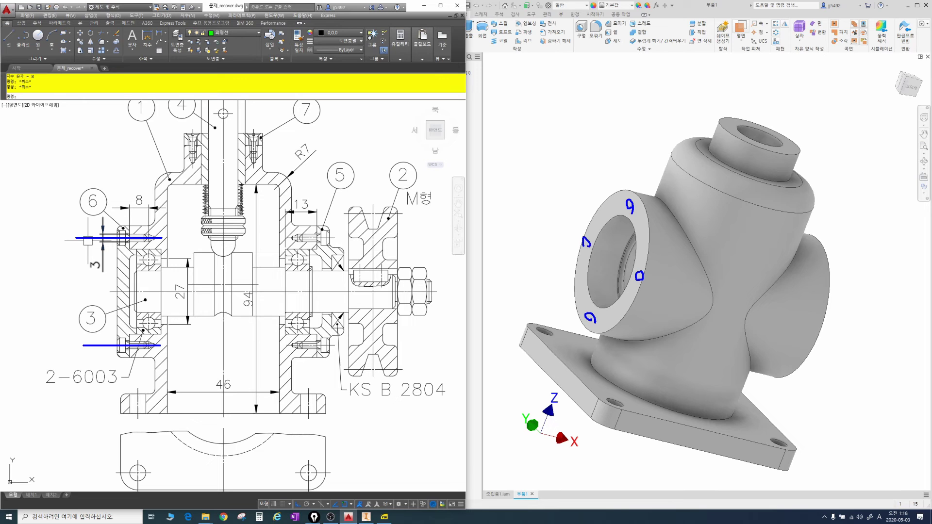
pyautogui.press('Escape')
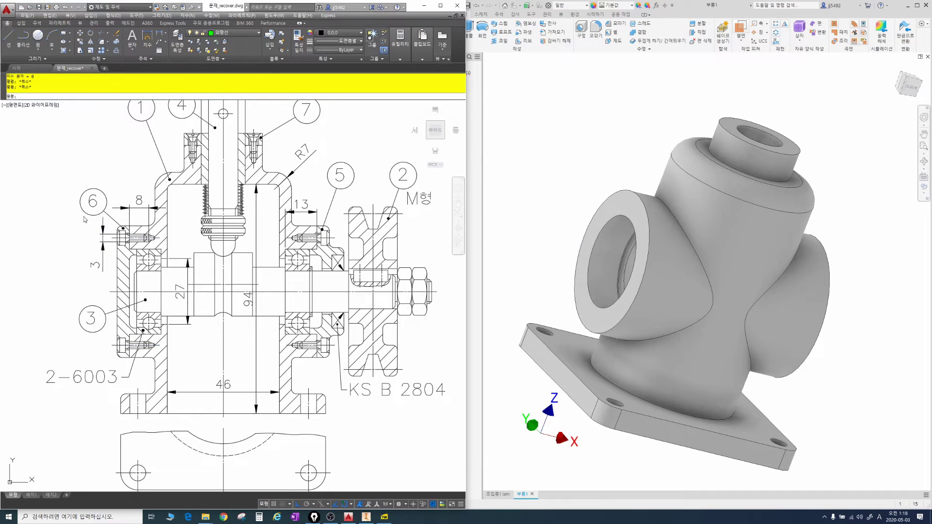
# Dimension the vertical distance between the centrelines of the upper and lower screws of cover 6 in the front section view.
pyautogui.click(154, 36)
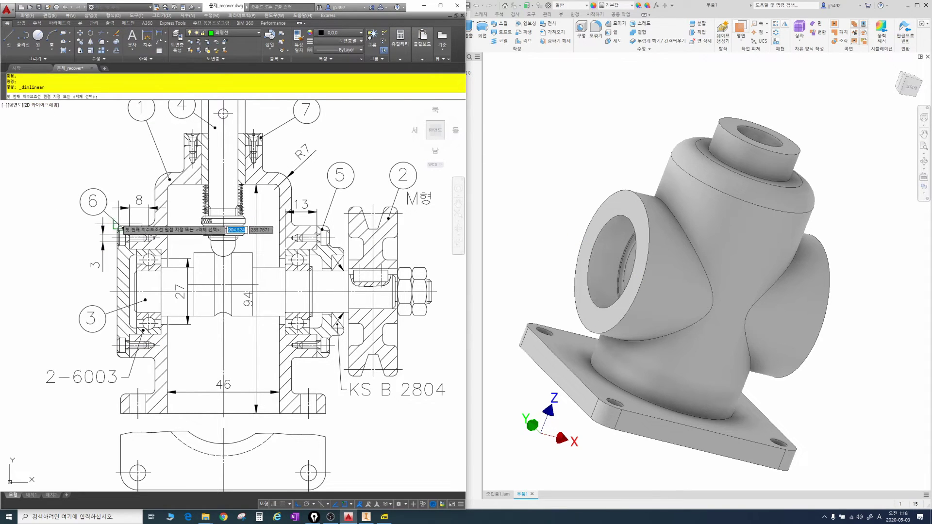
pyautogui.click(116, 238)
pyautogui.click(118, 345)
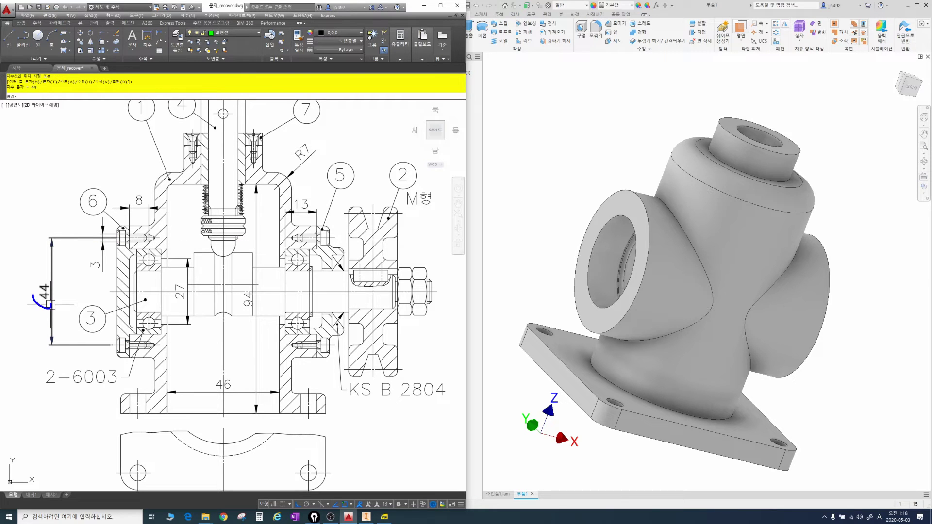
pyautogui.click(51, 328)
pyautogui.press('Escape')
# Switch to Inventor, start a sketch on the side boss's ring-shaped end face and place a point on it above the bore.
pyautogui.click(631, 208)
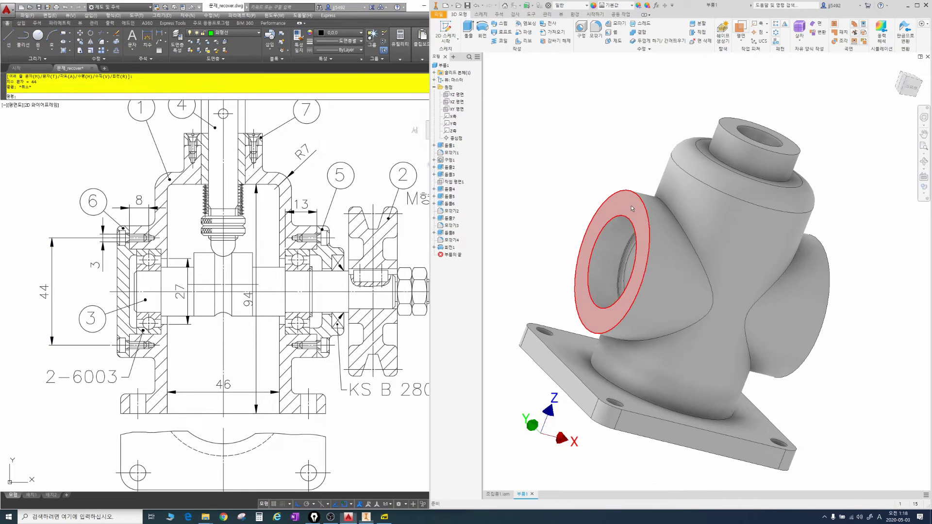
pyautogui.click(640, 199)
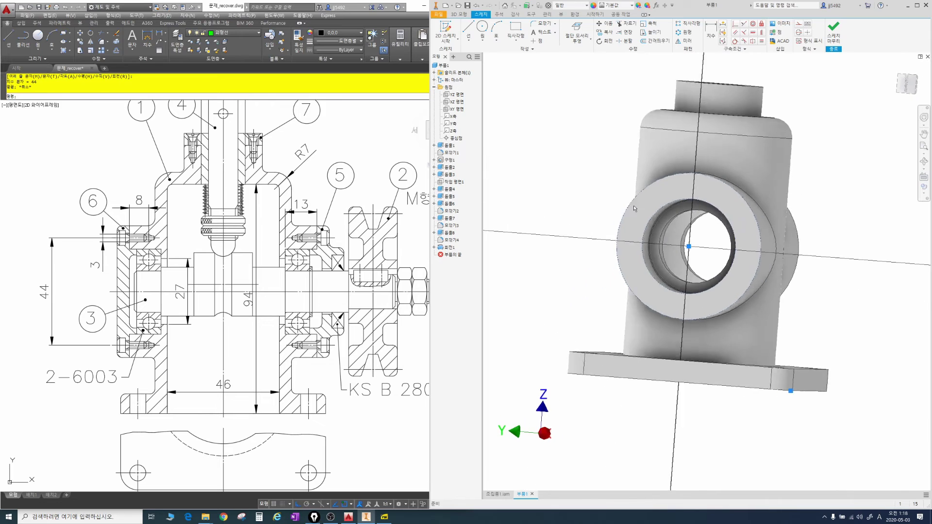
pyautogui.moveTo(684, 133); pyautogui.dragTo(679, 125, button='middle')
pyautogui.click(537, 41)
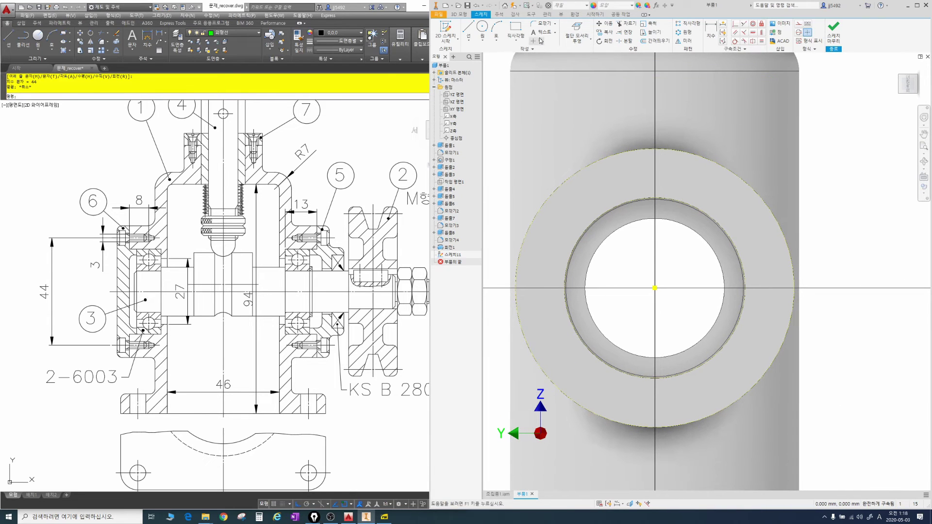
pyautogui.click(684, 175)
pyautogui.press('Escape')
# Dimension the point's vertical distance from the bore centre as 44/2.
pyautogui.press('d')
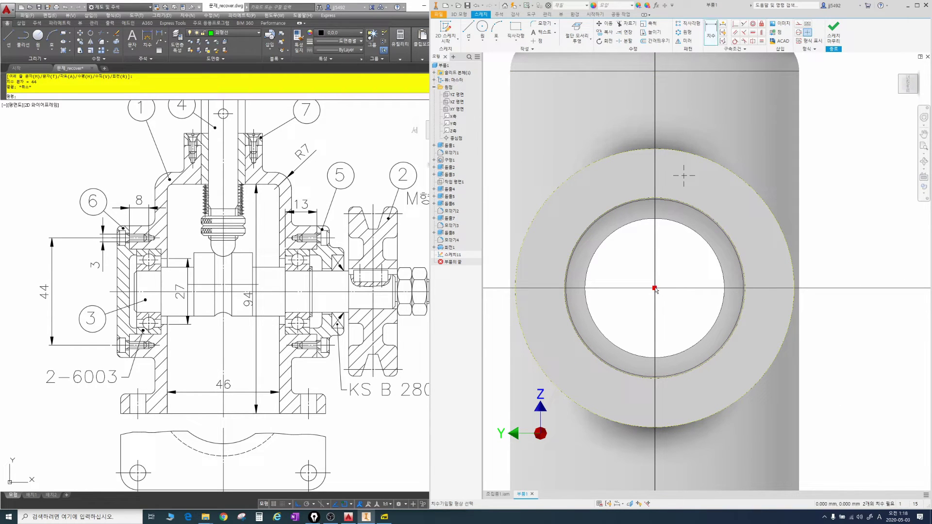
pyautogui.click(683, 176)
pyautogui.click(654, 287)
pyautogui.click(616, 183)
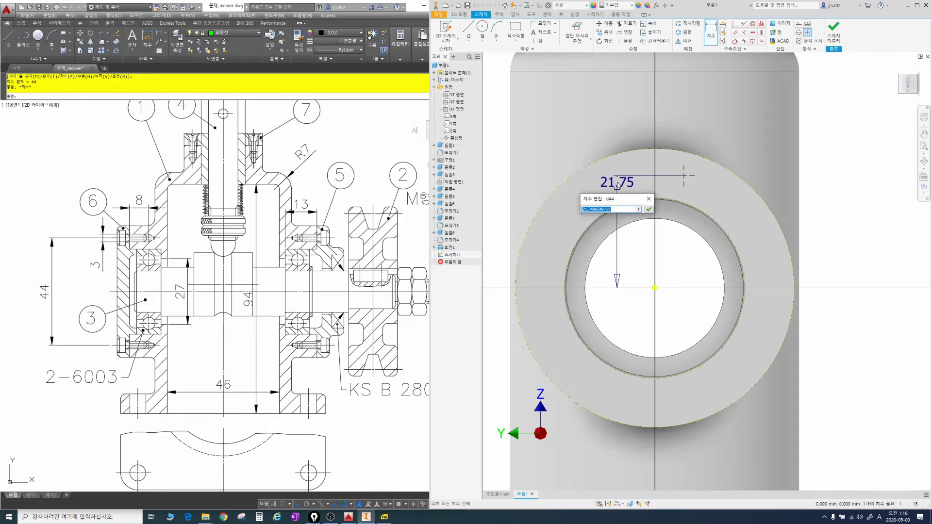
pyautogui.write('44/2')
pyautogui.press('Return')
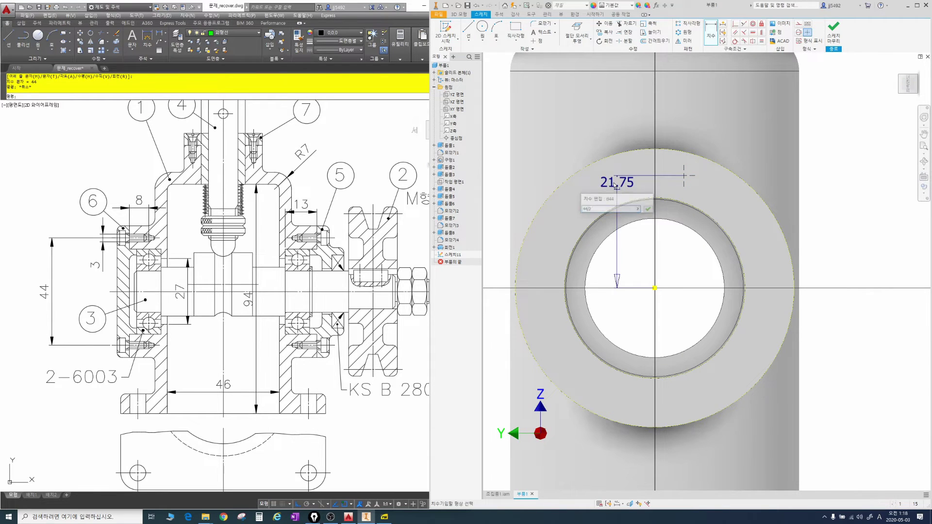
# Dimension the point's horizontal distance from the bore centre as 0 to align it vertically with the centre.
pyautogui.click(654, 287)
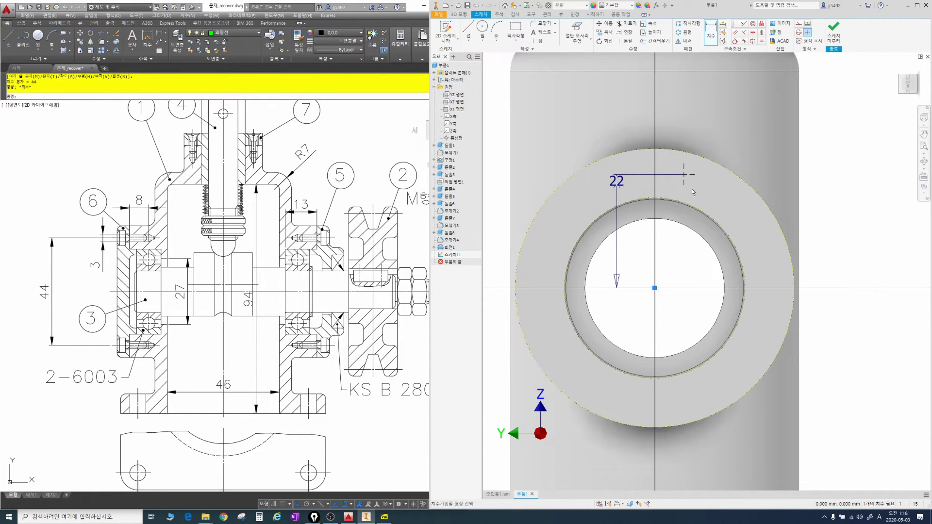
pyautogui.click(683, 173)
pyautogui.click(679, 300)
pyautogui.write('0')
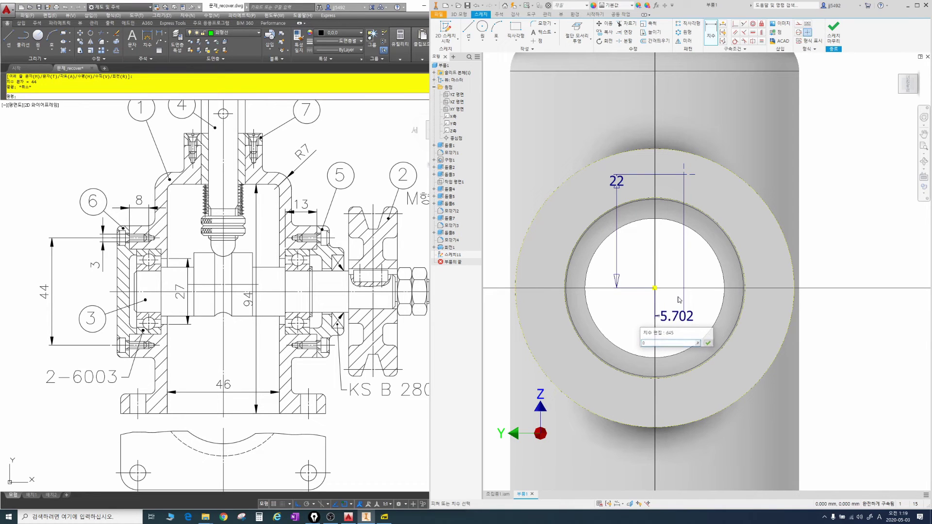
pyautogui.press('Return')
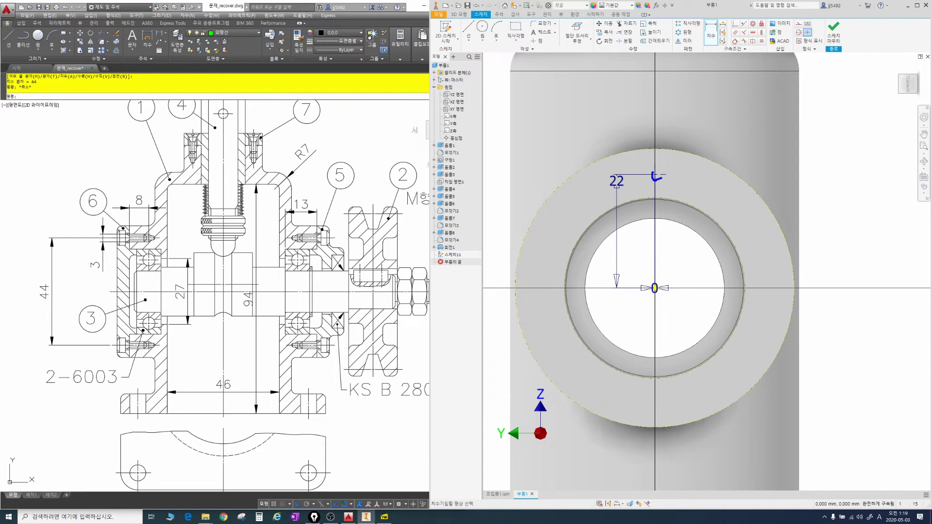
pyautogui.press('Escape')
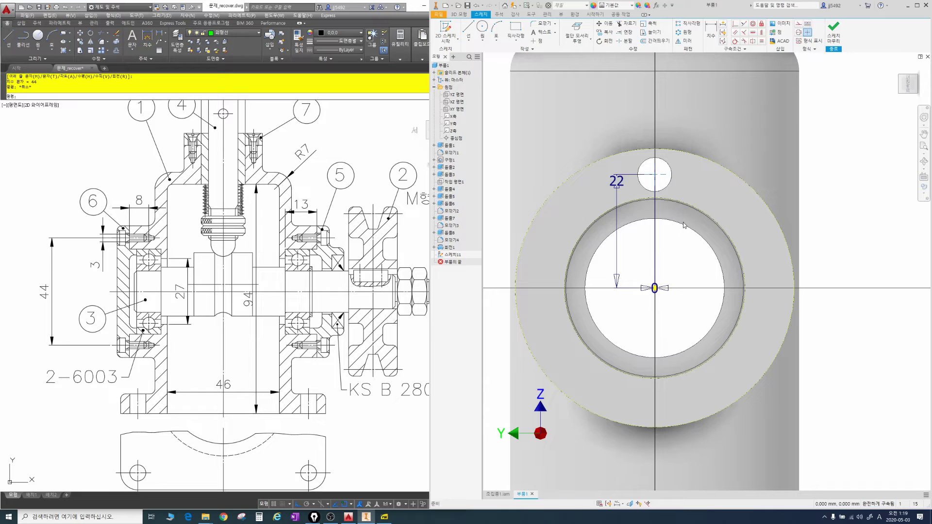
# Start a tapped hole at the sketch point with no seat, the ISO Metric profile thread type and size 3.
pyautogui.press('h')
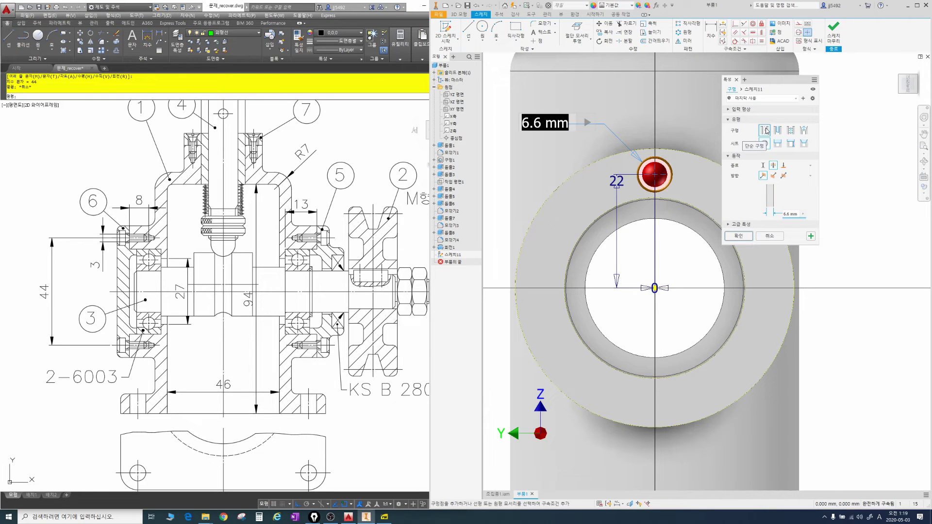
pyautogui.click(791, 130)
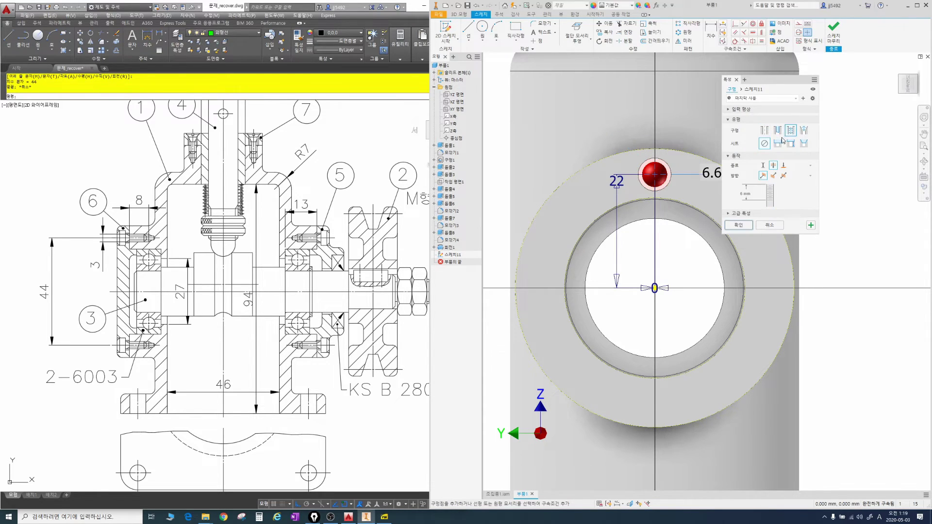
pyautogui.click(773, 165)
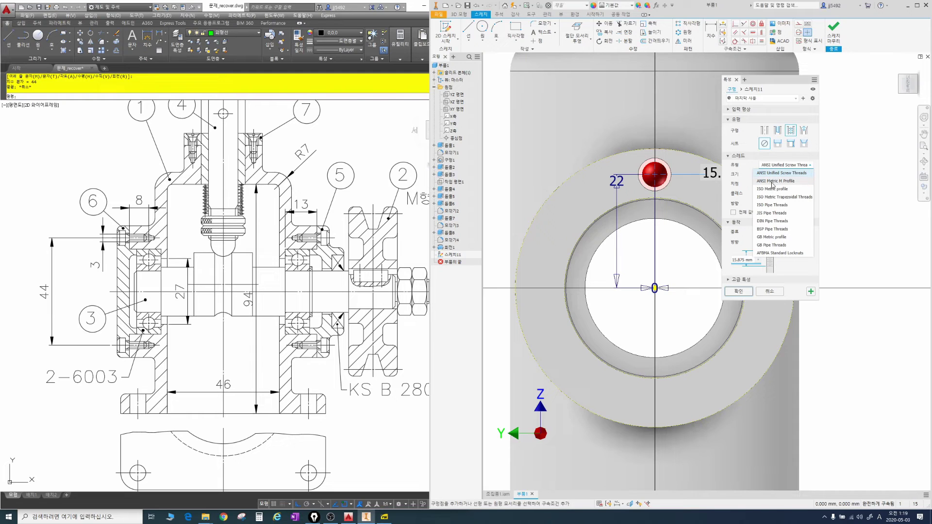
pyautogui.click(772, 190)
pyautogui.click(773, 175)
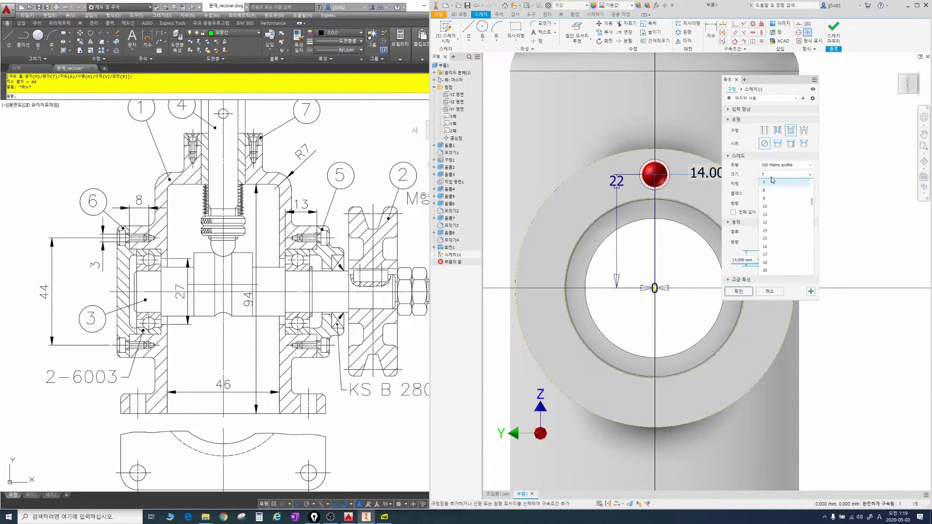
pyautogui.click(772, 190)
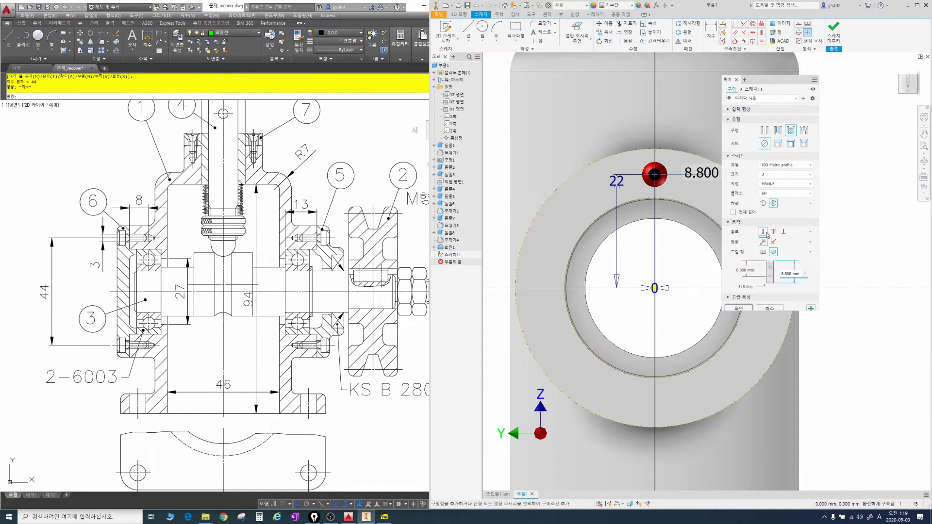
# Set the tapped hole's thread depth to 8 mm and its drill depth to 11 mm.
pyautogui.write('8')
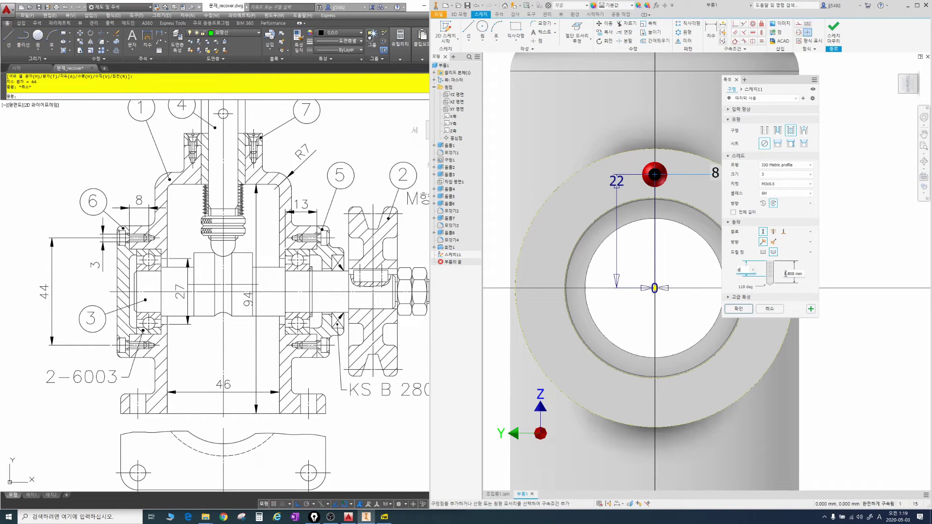
pyautogui.click(786, 274)
pyautogui.write('11')
pyautogui.click(742, 287)
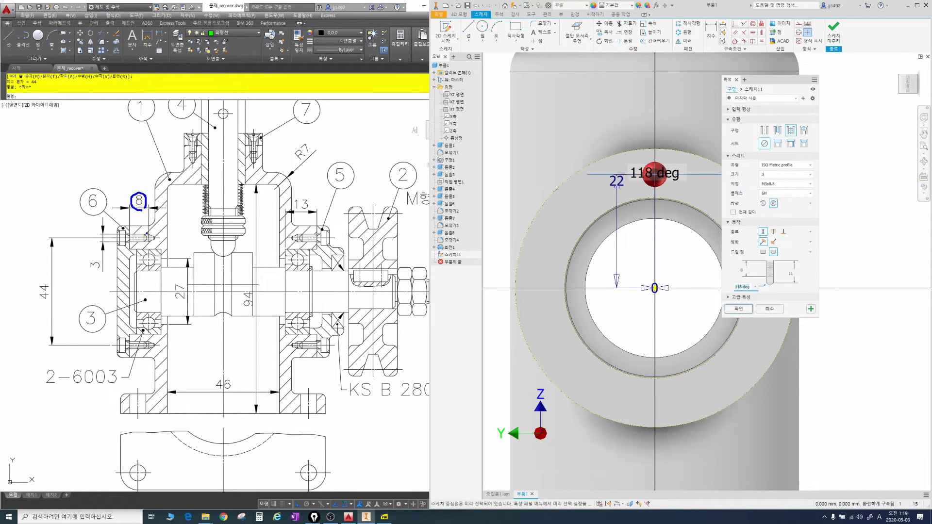
pyautogui.moveTo(148, 250); pyautogui.dragTo(149, 251)
pyautogui.moveTo(151, 230); pyautogui.dragTo(158, 236)
pyautogui.moveTo(162, 218); pyautogui.dragTo(161, 234)
pyautogui.moveTo(758, 138)
pyautogui.mouseDown()
pyautogui.moveTo(769, 162)
pyautogui.moveTo(803, 168)
pyautogui.moveTo(769, 178)
pyautogui.mouseUp()
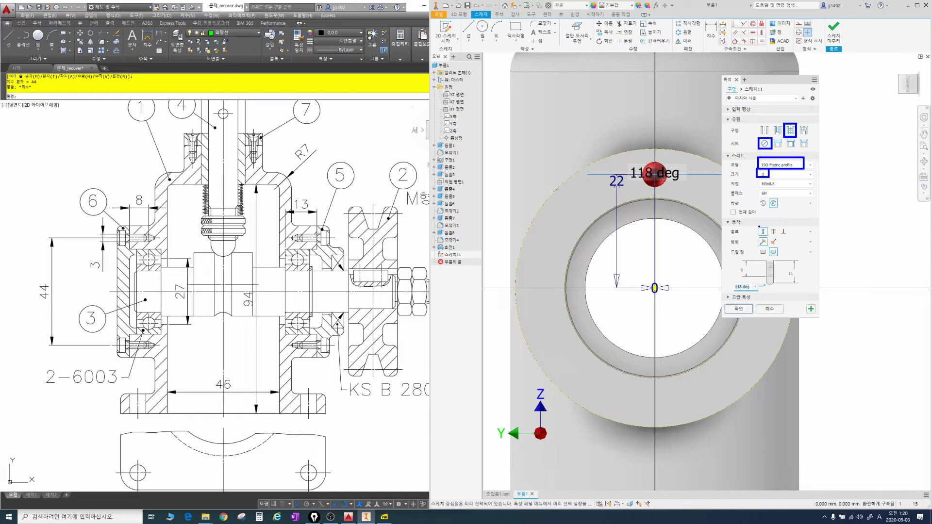
pyautogui.moveTo(758, 226); pyautogui.dragTo(768, 249)
pyautogui.moveTo(730, 282)
pyautogui.mouseDown()
pyautogui.moveTo(753, 292)
pyautogui.moveTo(796, 279)
pyautogui.mouseUp()
pyautogui.moveTo(735, 263); pyautogui.dragTo(748, 275)
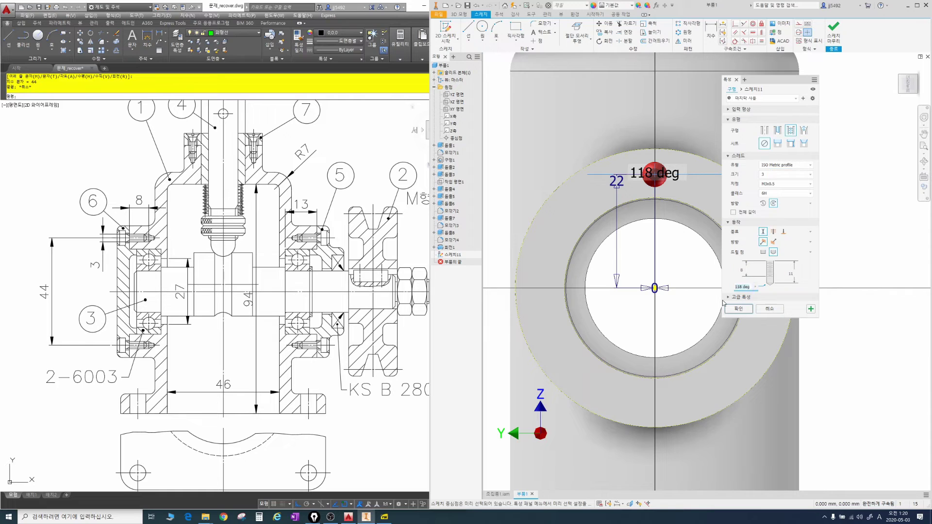
pyautogui.press('Escape')
# Create the M3 tapped hole in the boss's end face and inspect its thread up close.
pyautogui.click(738, 308)
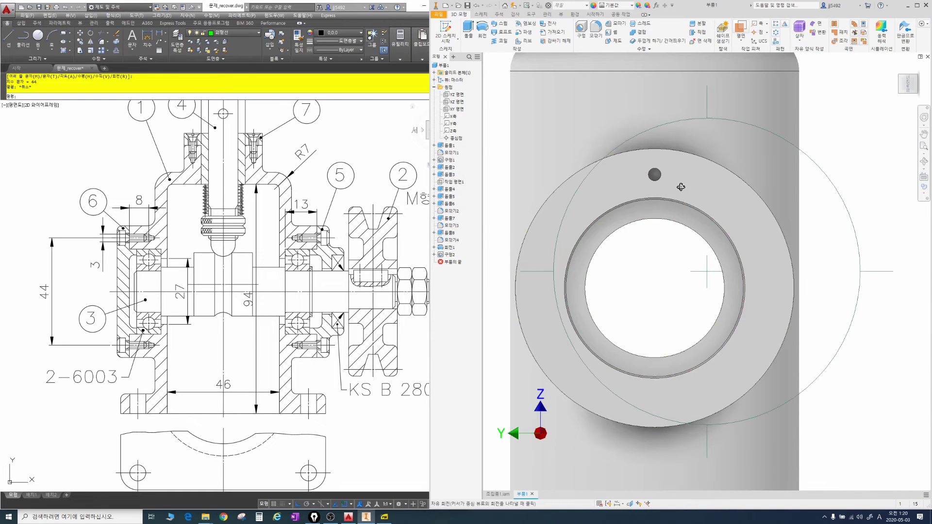
pyautogui.keyDown('shift'); pyautogui.moveTo(680, 187); pyautogui.dragTo(662, 195, button='middle'); pyautogui.keyUp('shift')
pyautogui.scroll(5, 661, 178)
pyautogui.scroll(-3, 662, 178)
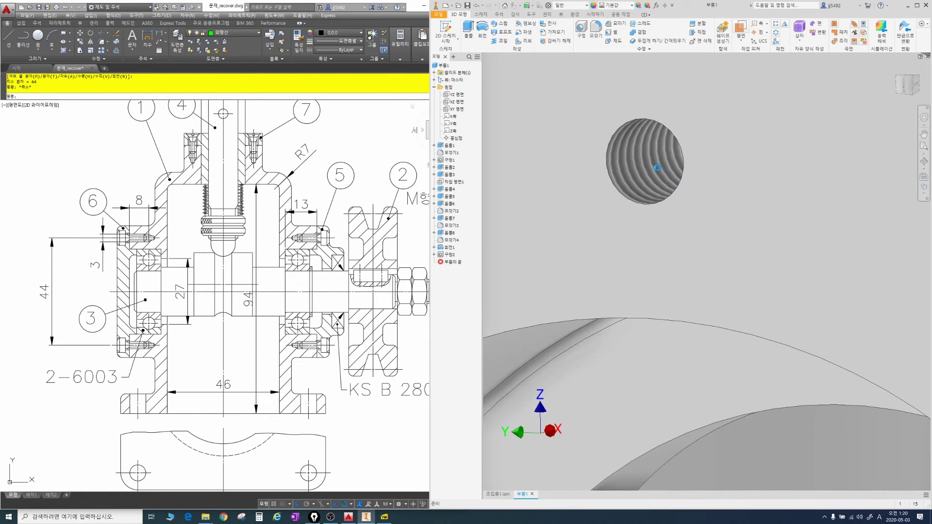
pyautogui.scroll(-6, 661, 161)
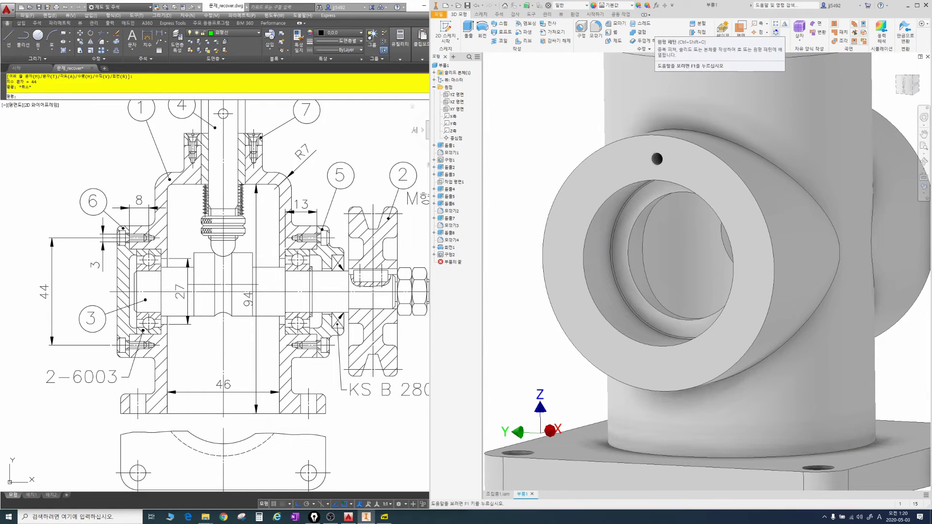
# Pattern the tapped hole circularly around the side boss's bore axis with 4 occurrences over 360°.
pyautogui.click(775, 32)
pyautogui.press('Escape')
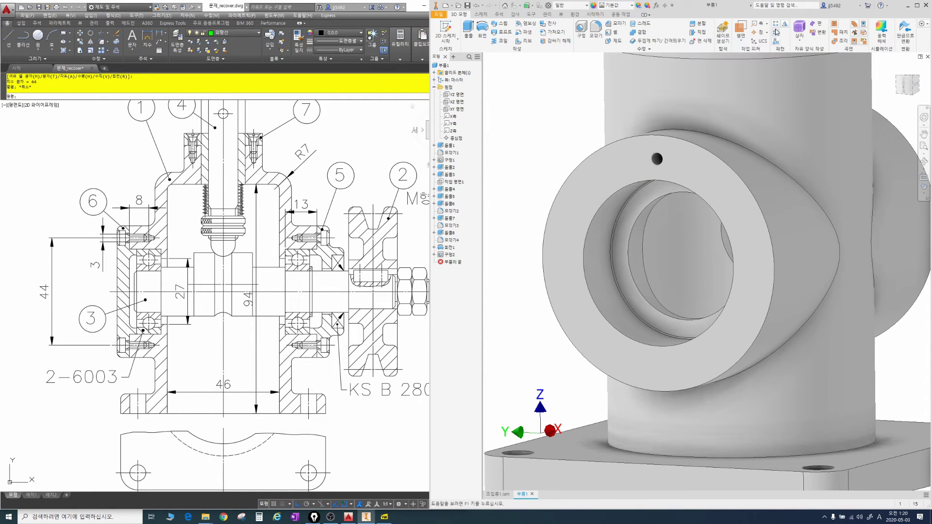
pyautogui.click(774, 34)
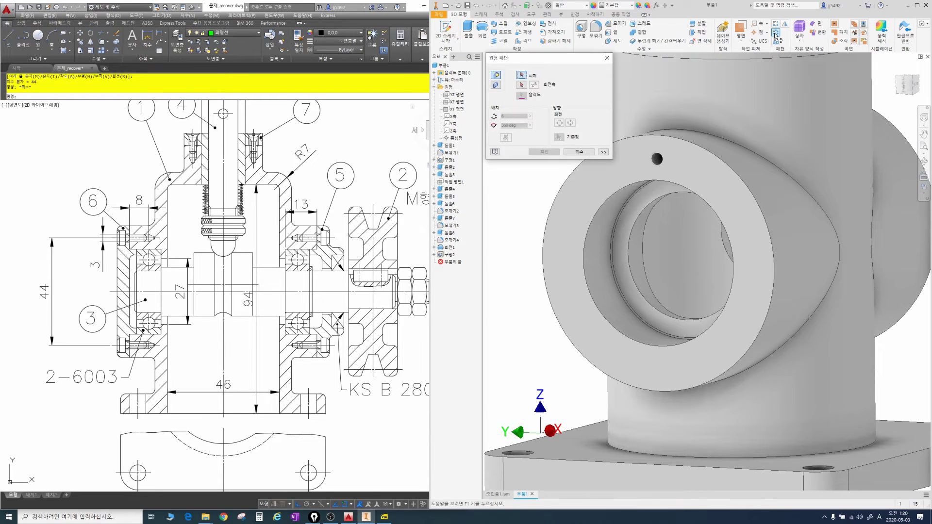
pyautogui.click(657, 159)
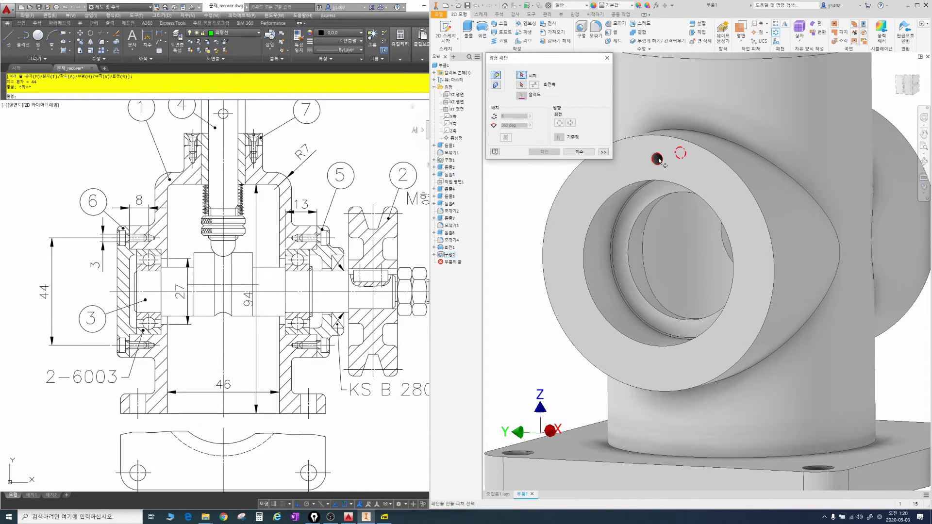
pyautogui.click(523, 86)
pyautogui.click(619, 193)
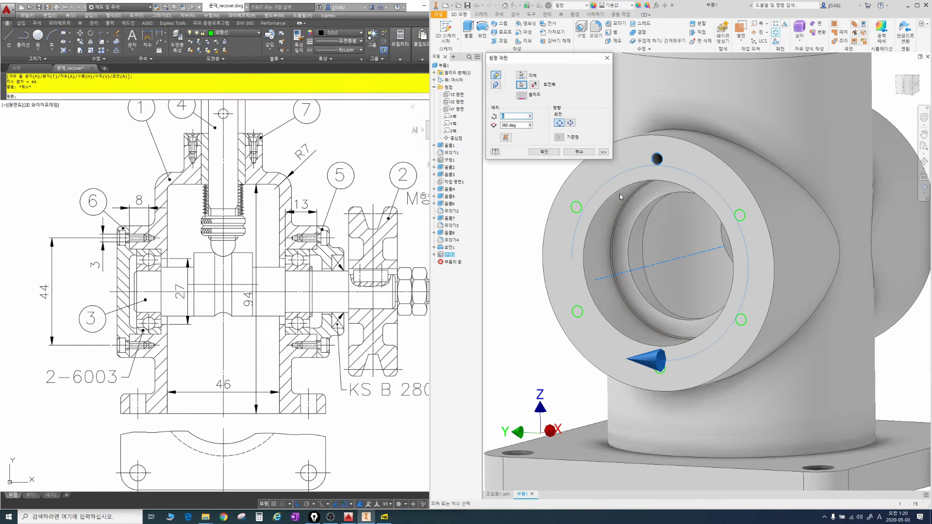
pyautogui.click(544, 151)
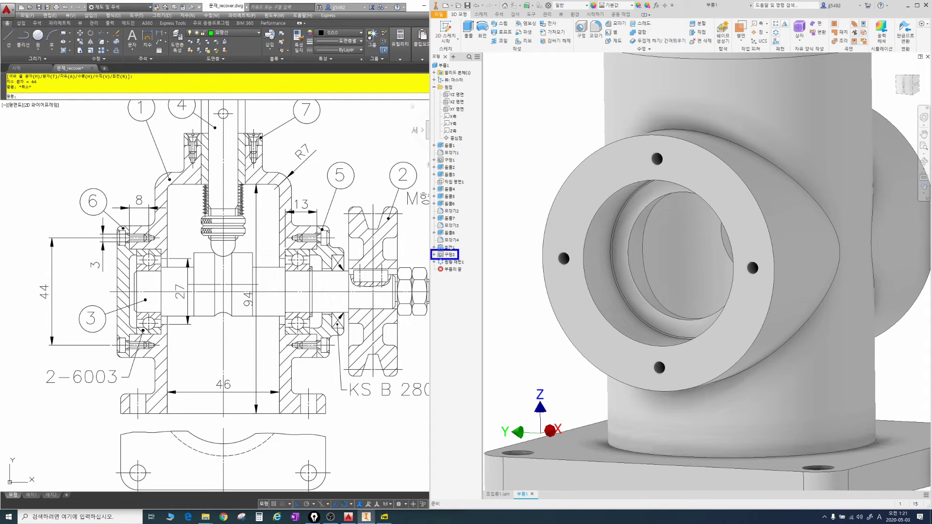
pyautogui.moveTo(459, 253); pyautogui.dragTo(652, 158)
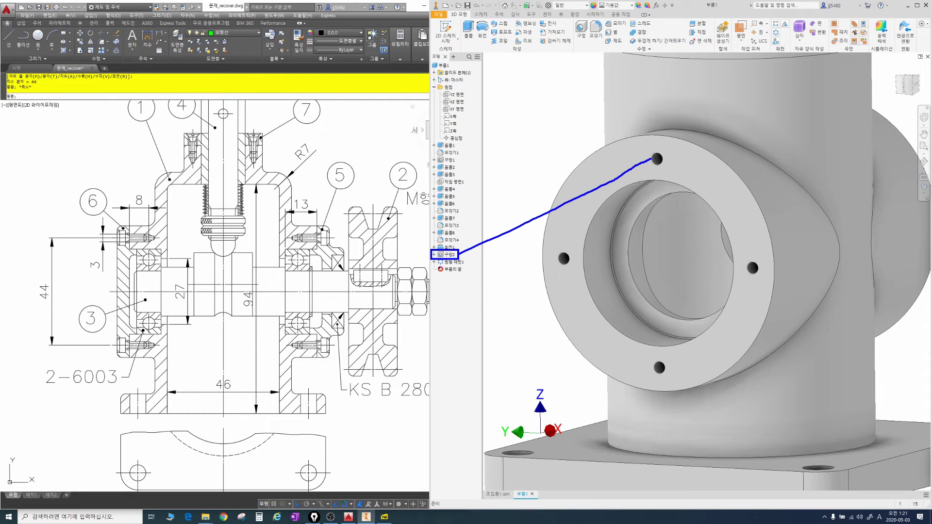
pyautogui.moveTo(437, 267); pyautogui.dragTo(549, 254)
pyautogui.moveTo(479, 271); pyautogui.dragTo(636, 364)
pyautogui.moveTo(469, 271); pyautogui.dragTo(705, 278)
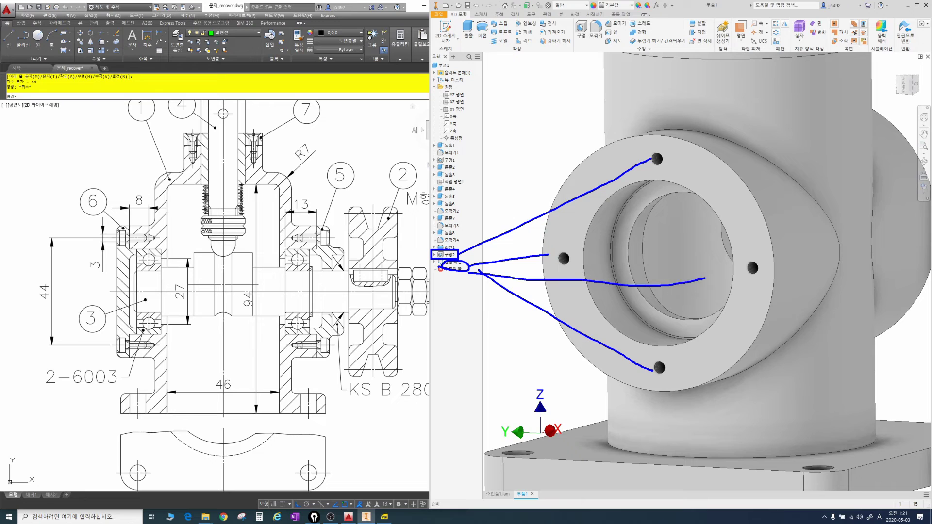
pyautogui.press('Escape')
pyautogui.scroll(-3, 611, 143)
pyautogui.scroll(-3, 733, 158)
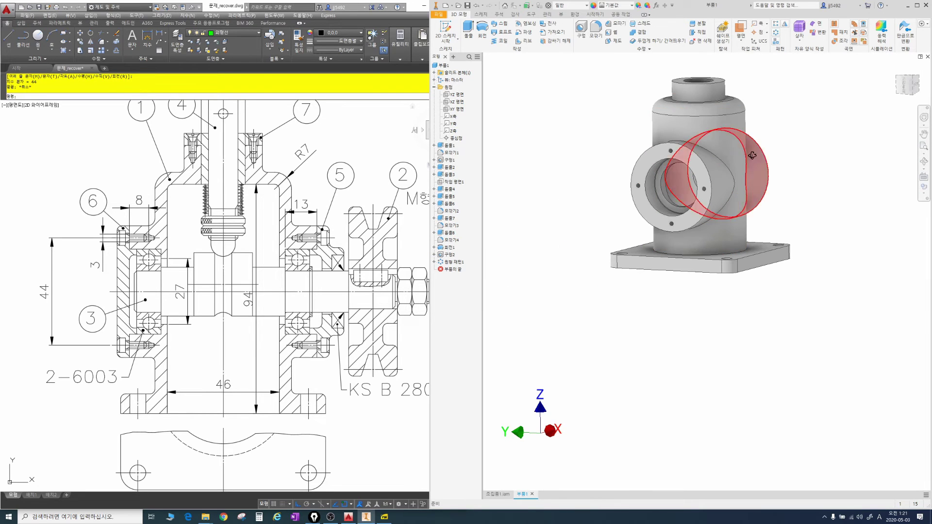
pyautogui.press('F4')
pyautogui.moveTo(752, 167)
pyautogui.keyDown('shift'); pyautogui.mouseDown(button='middle')
pyautogui.moveTo(647, 252)
pyautogui.moveTo(640, 218)
pyautogui.mouseUp(button='middle'); pyautogui.keyUp('shift')
pyautogui.moveTo(637, 290)
pyautogui.mouseDown()
pyautogui.moveTo(668, 287)
pyautogui.moveTo(660, 274)
pyautogui.moveTo(711, 199)
pyautogui.mouseUp()
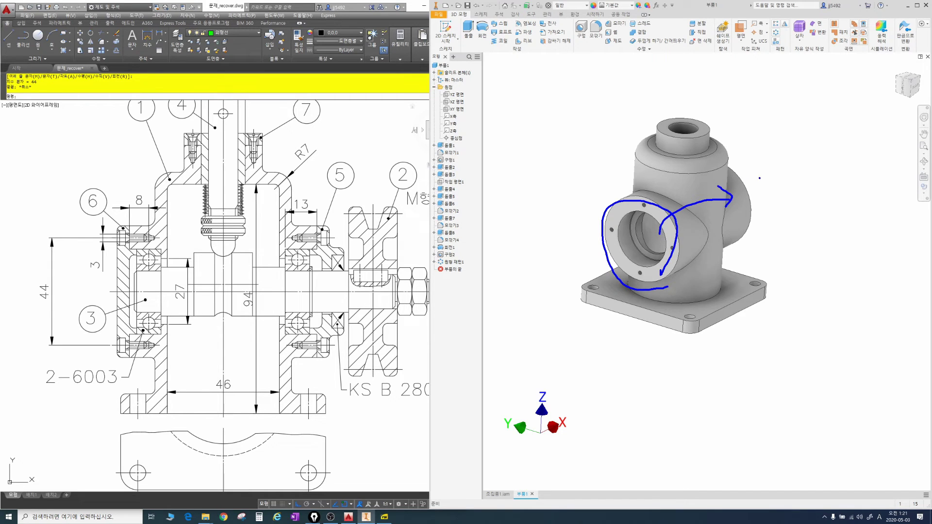
pyautogui.press('Escape')
# Mirror the stepped bearing bore and the four tapped holes onto the opposite side boss about the housing's central work plane.
pyautogui.moveTo(551, 214); pyautogui.dragTo(497, 243, button='middle')
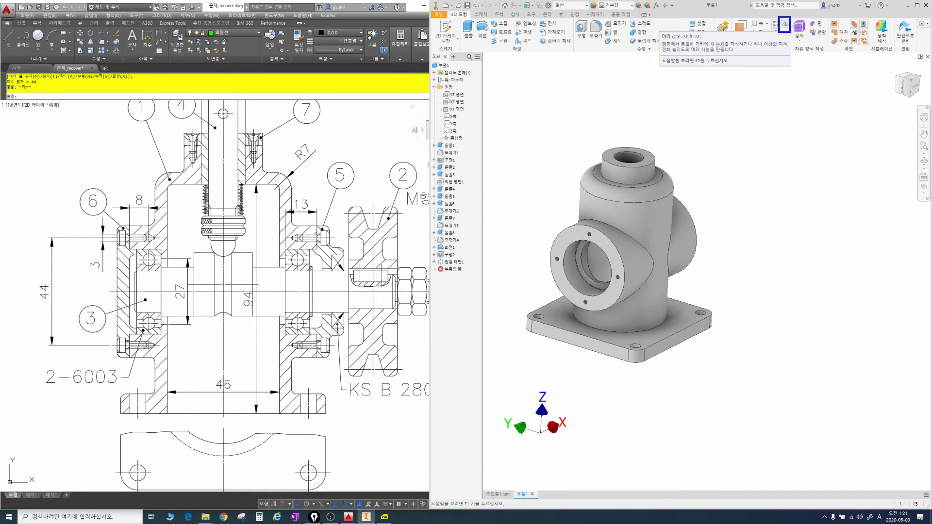
pyautogui.click(784, 24)
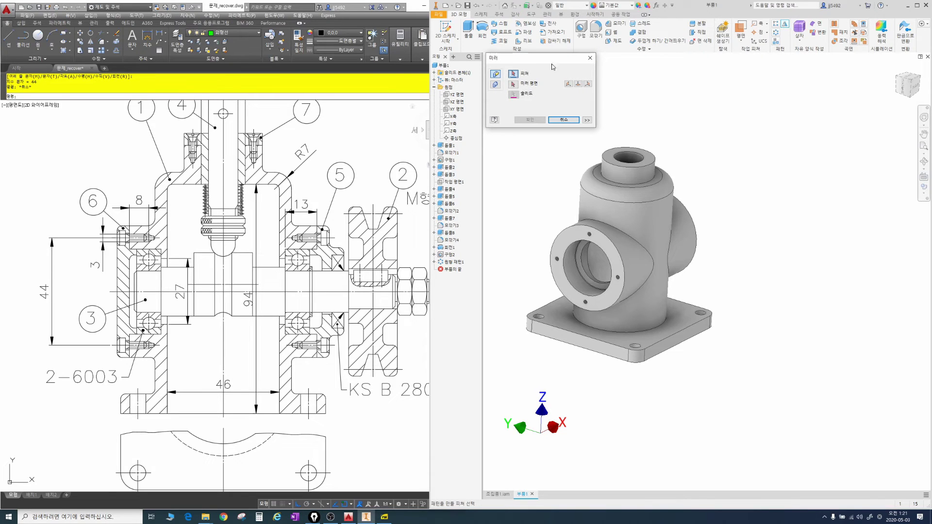
pyautogui.click(449, 254)
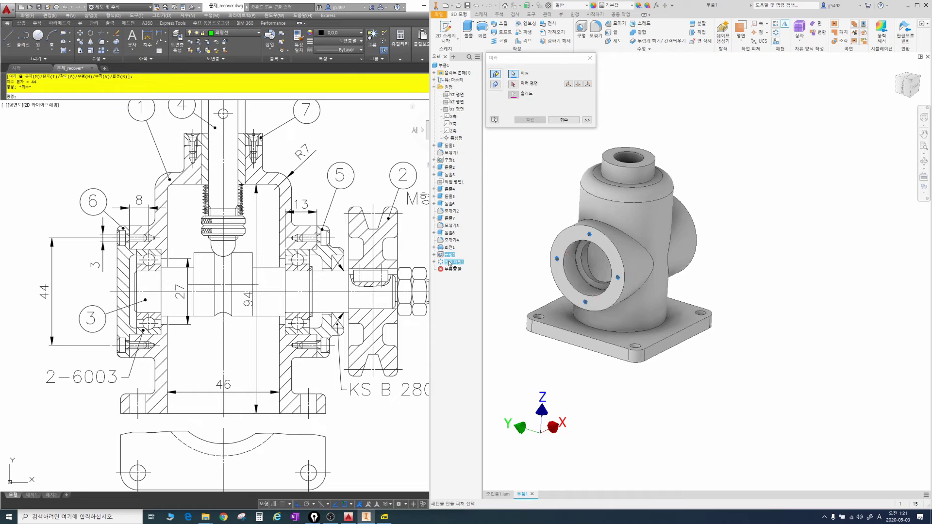
pyautogui.click(515, 85)
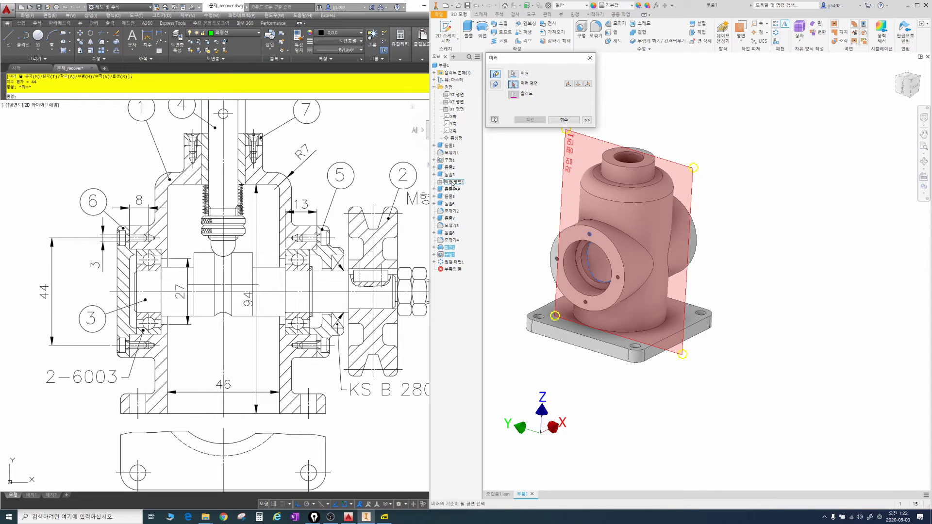
pyautogui.click(453, 182)
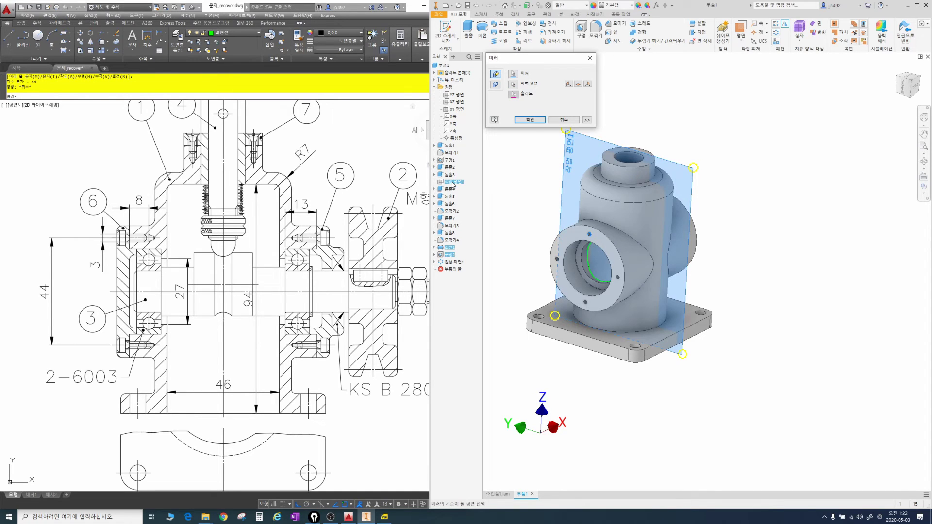
pyautogui.click(530, 119)
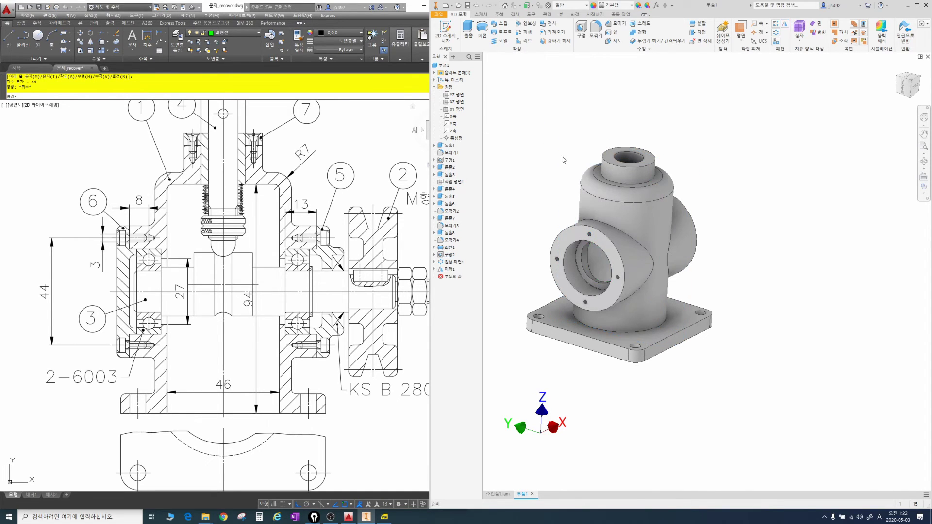
pyautogui.press('F4')
pyautogui.moveTo(652, 219); pyautogui.dragTo(602, 230)
pyautogui.moveTo(704, 217); pyautogui.dragTo(686, 224)
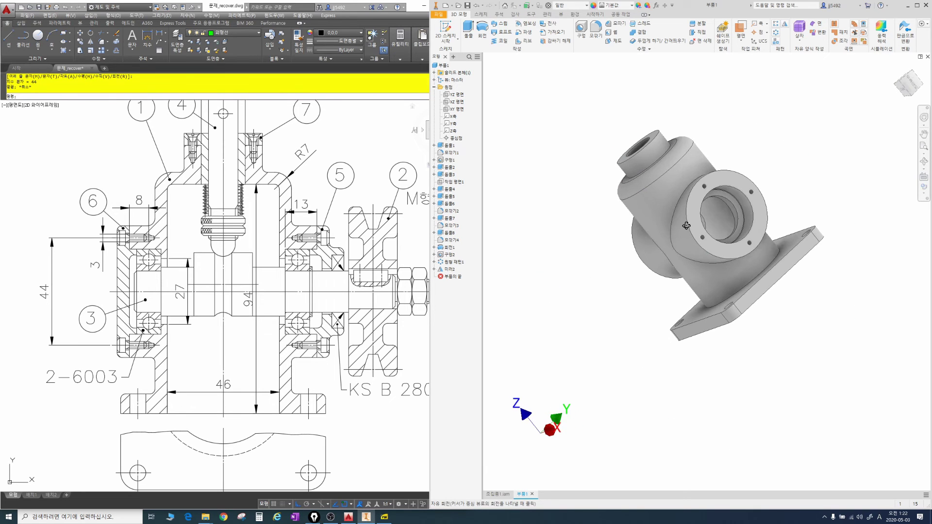
pyautogui.scroll(3, 718, 199)
pyautogui.scroll(-1, 695, 175)
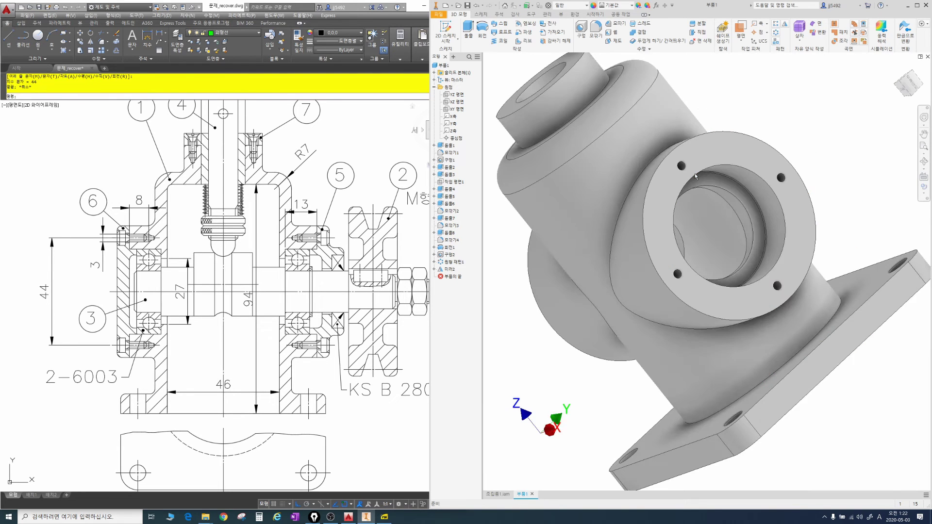
pyautogui.scroll(-2, 695, 175)
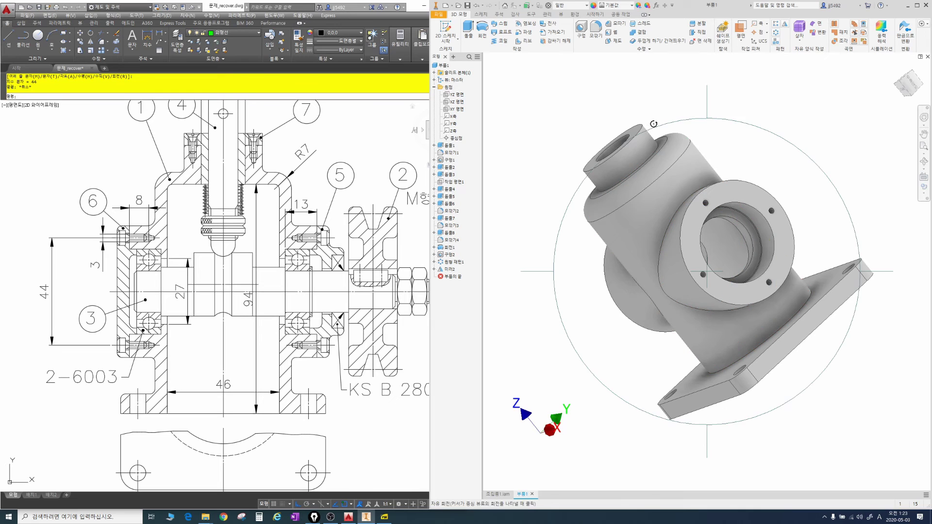
# Start a new sketch on the end face of the housing's upper boss.
pyautogui.keyDown('shift'); pyautogui.moveTo(651, 123); pyautogui.dragTo(645, 161, button='middle'); pyautogui.keyUp('shift')
pyautogui.click(629, 158)
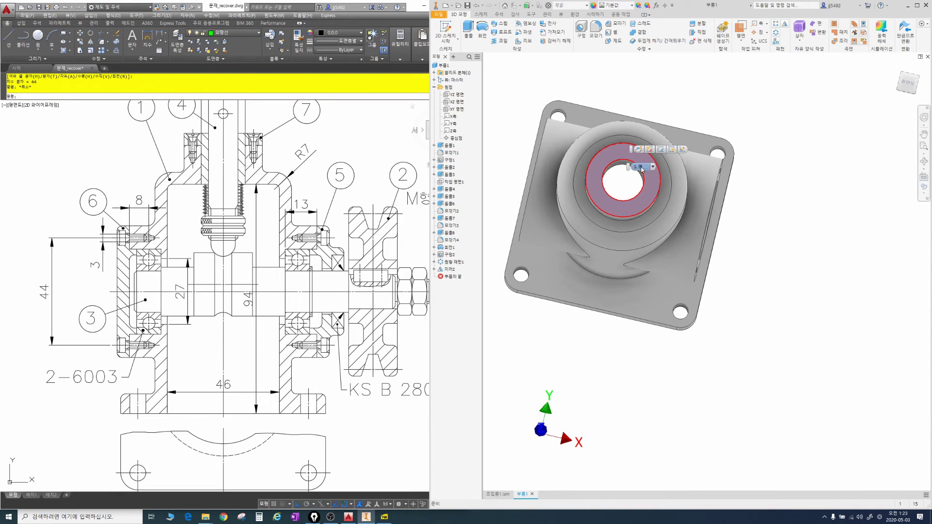
pyautogui.press('s')
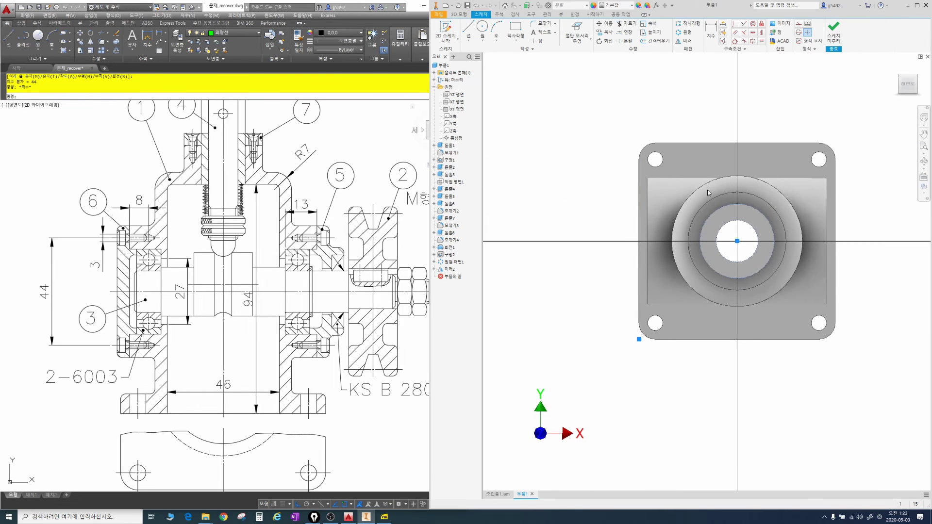
# Switch to the AutoCAD drawing and dimension the distance between the centerlines of the two screws in the upper boss.
pyautogui.moveTo(315, 138); pyautogui.dragTo(321, 218, button='middle')
pyautogui.click(147, 37)
pyautogui.scroll(2, 197, 154)
pyautogui.click(215, 172)
pyautogui.click(312, 171)
pyautogui.scroll(-2, 313, 172)
pyautogui.click(316, 133)
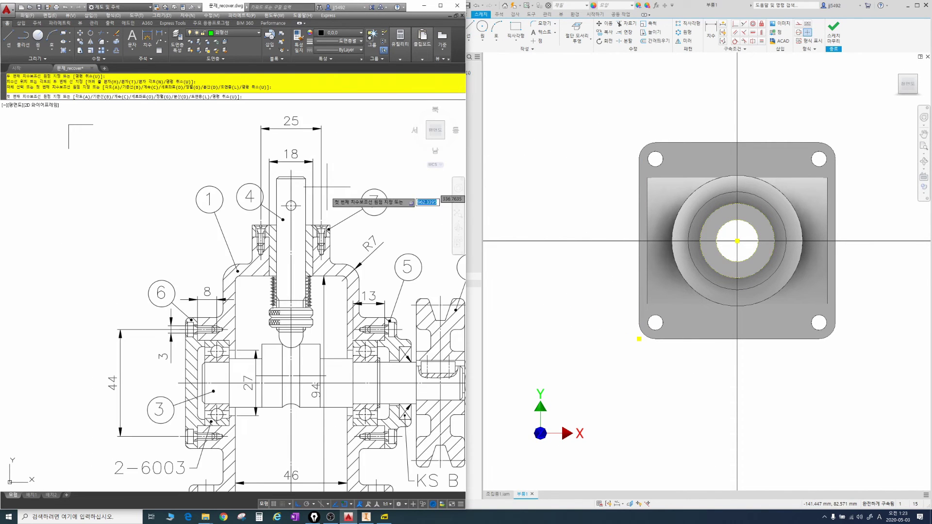
# Dimension the upper boss screw hole's thread diameter and thread depth in the assembly drawing.
pyautogui.scroll(2, 321, 193)
pyautogui.scroll(2, 358, 256)
pyautogui.scroll(2, 311, 276)
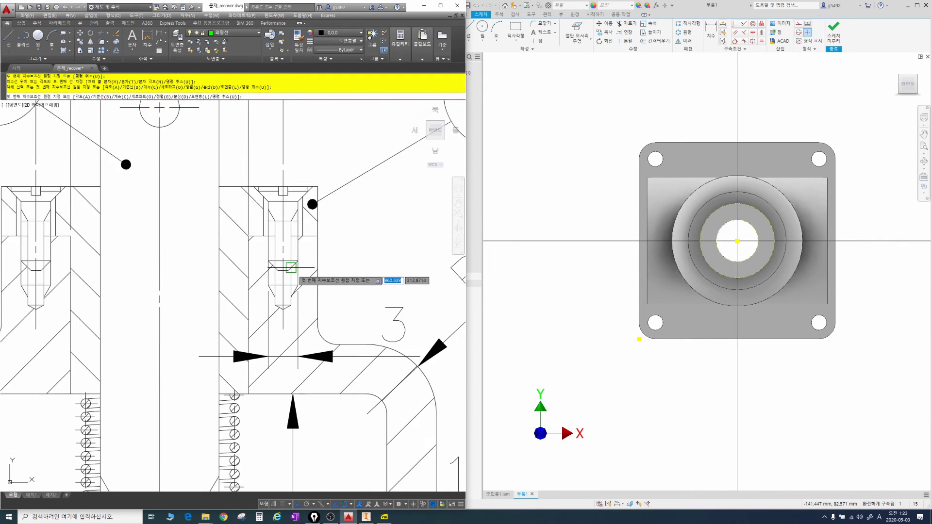
pyautogui.scroll(-2, 364, 240)
pyautogui.scroll(-2, 345, 291)
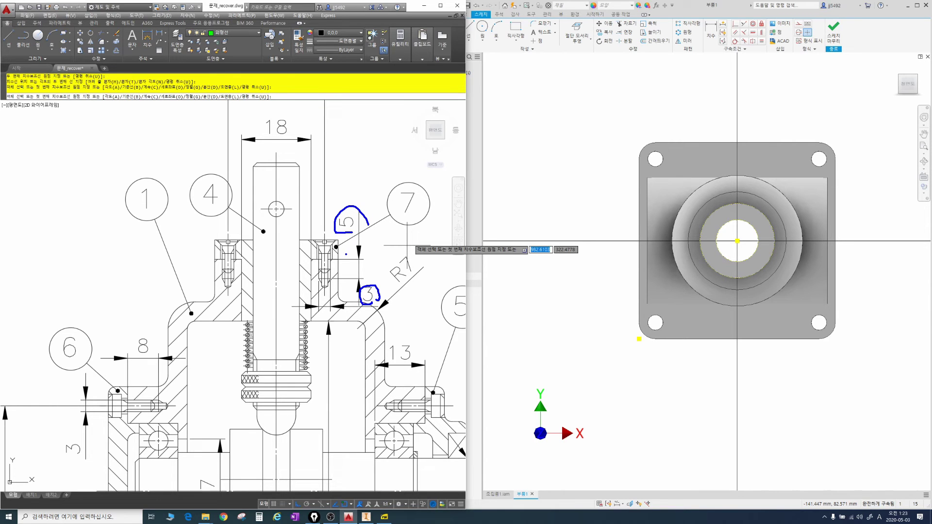
pyautogui.press('Escape')
pyautogui.scroll(-2, 344, 275)
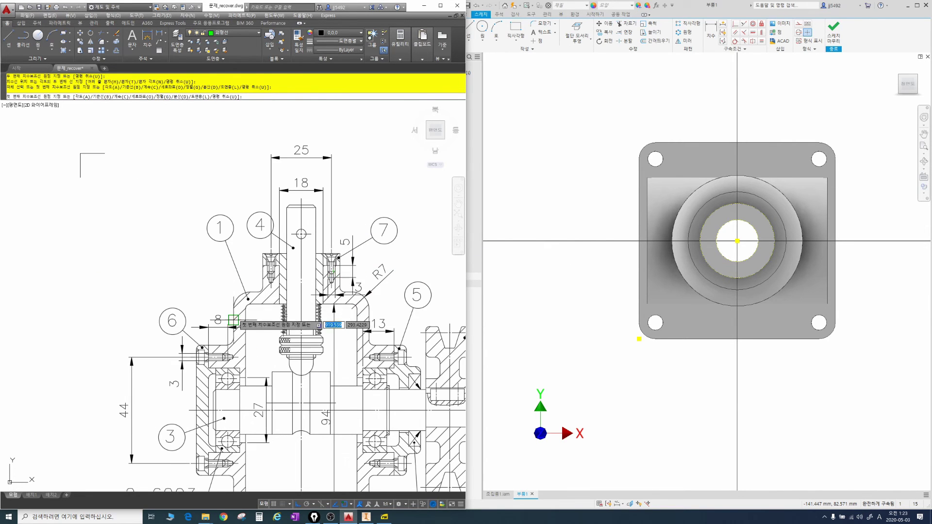
pyautogui.scroll(2, 235, 315)
pyautogui.moveTo(235, 315); pyautogui.dragTo(195, 285, button='middle')
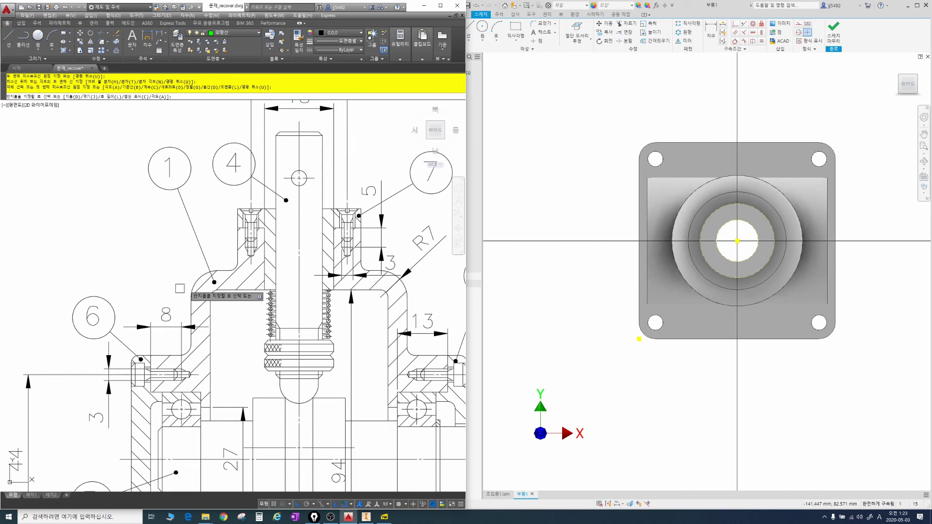
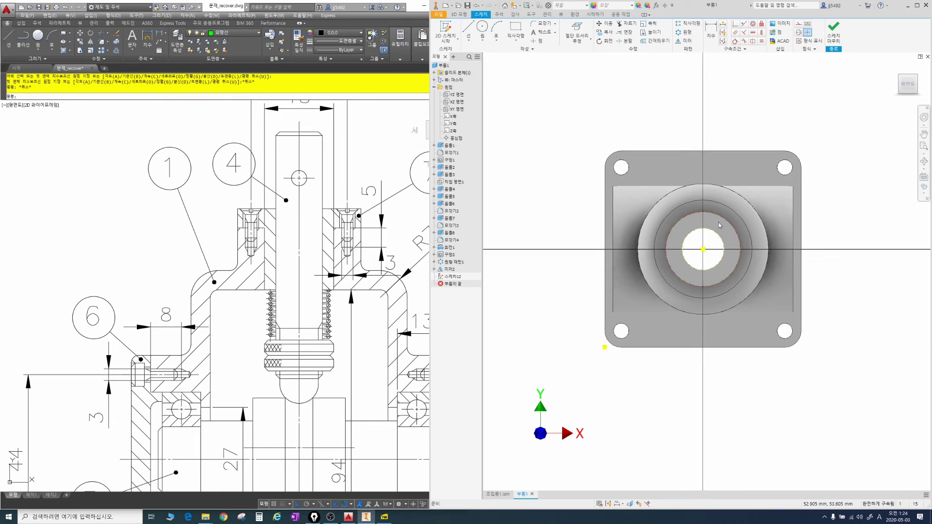
# In Inventor, place a sketch point on the upper boss's face, dimensioned 0 horizontally and 12.5 mm vertically from the bore center.
pyautogui.scroll(3, 709, 227)
pyautogui.click(538, 42)
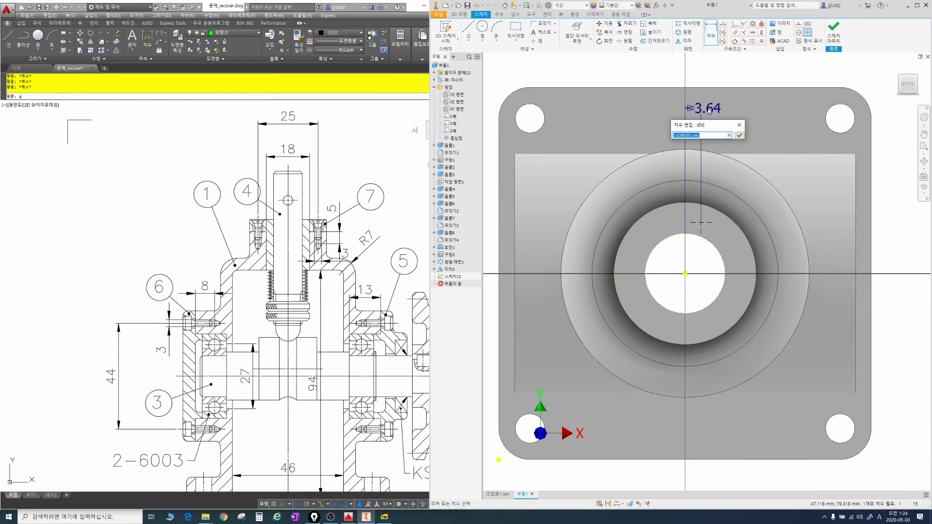
pyautogui.write('0')
pyautogui.press('Return')
pyautogui.click(685, 223)
pyautogui.click(718, 274)
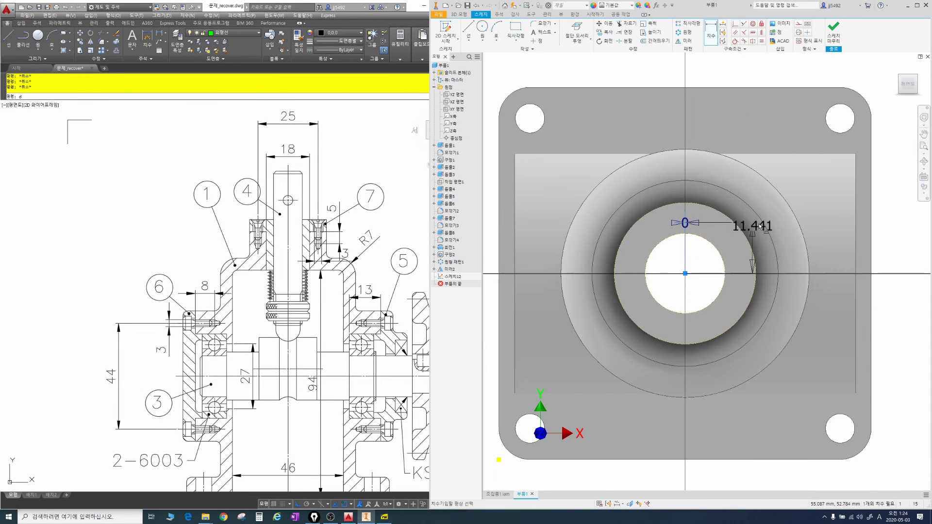
pyautogui.click(826, 228)
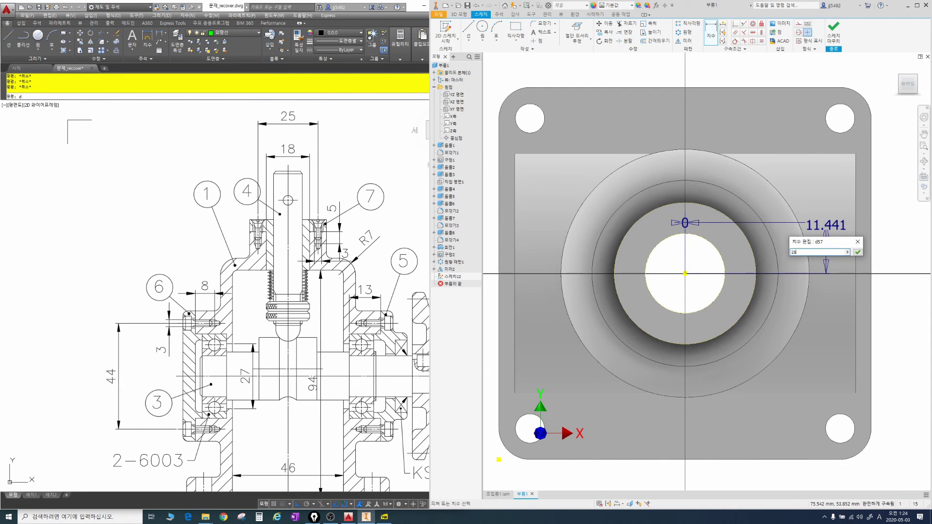
pyautogui.press('Return')
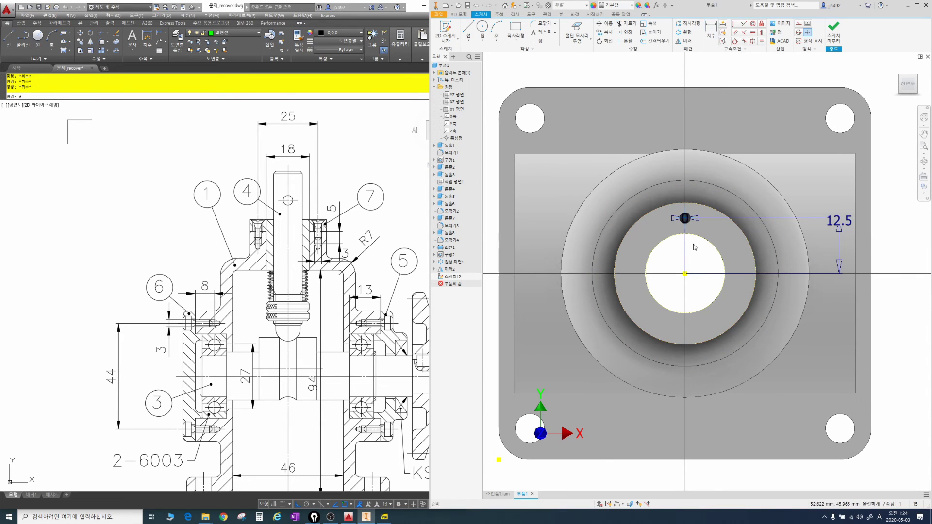
# Create an ISO Metric profile M3x0.5 tapped hole with no seat and 5 mm thread depth at the upper boss's sketch point.
pyautogui.press('h')
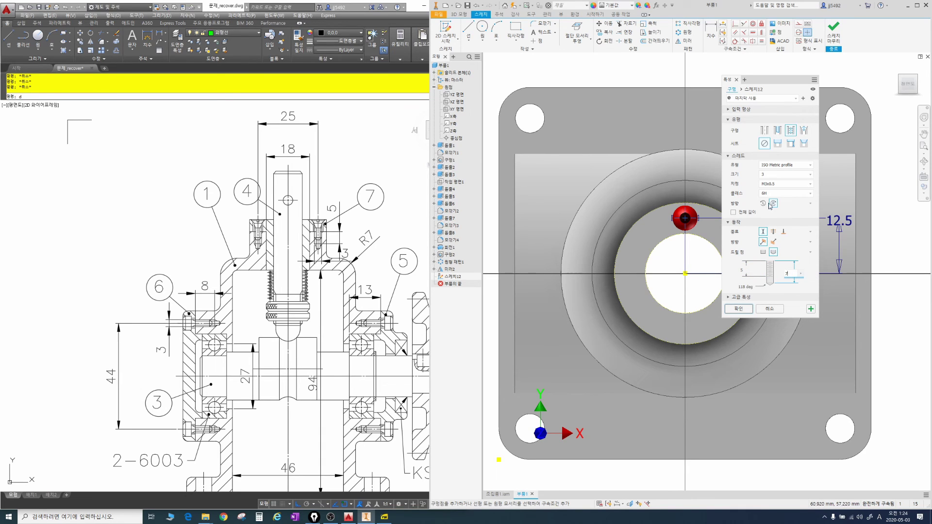
pyautogui.click(739, 309)
pyautogui.scroll(4, 693, 219)
pyautogui.scroll(-3, 693, 218)
pyautogui.moveTo(693, 218)
pyautogui.keyDown('shift'); pyautogui.mouseDown(button='middle')
pyautogui.moveTo(676, 221)
pyautogui.moveTo(706, 214)
pyautogui.moveTo(687, 209)
pyautogui.mouseUp(button='middle'); pyautogui.keyUp('shift')
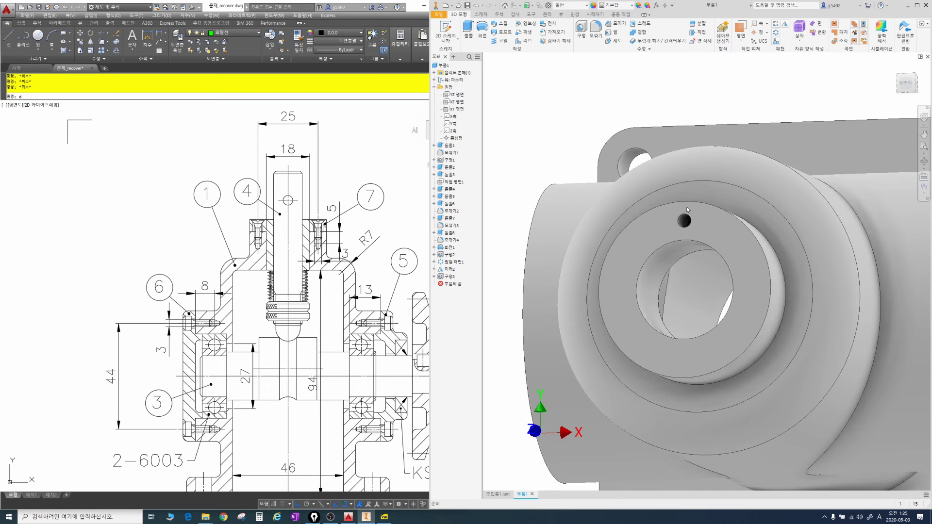
# Pattern the upper boss's tapped hole circularly around its bore axis with 4 occurrences over 360°.
pyautogui.click(776, 35)
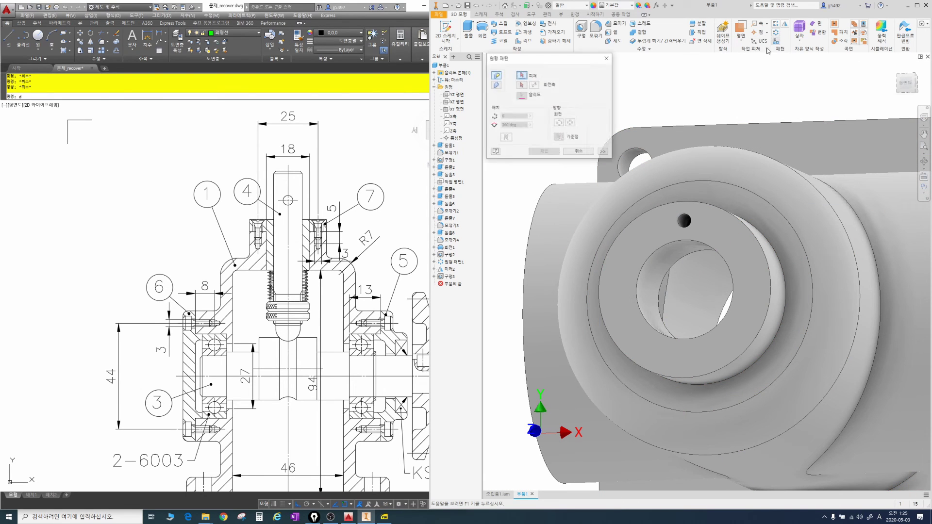
pyautogui.click(682, 220)
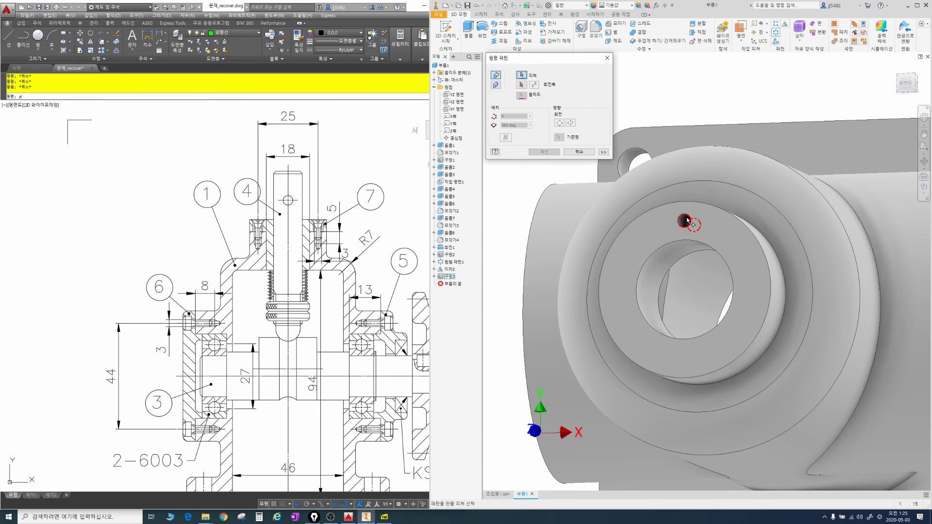
pyautogui.click(671, 243)
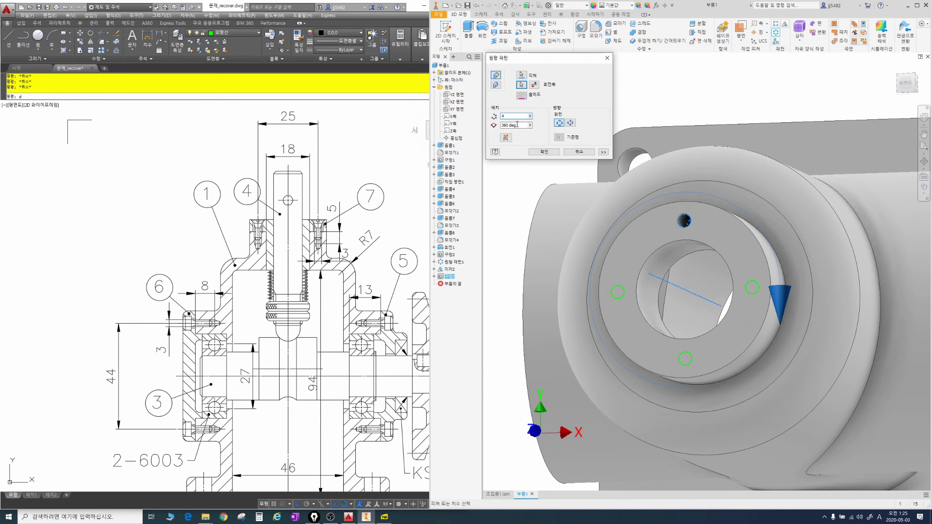
pyautogui.click(547, 153)
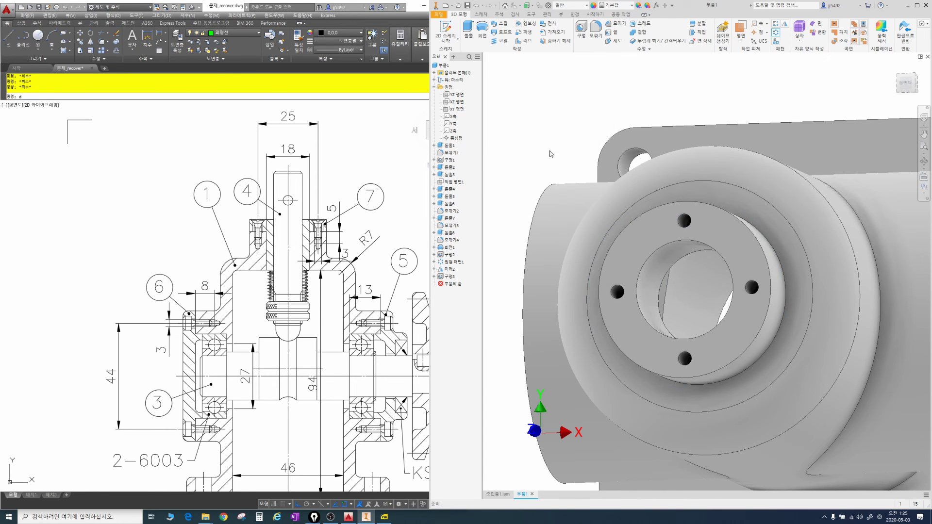
# Examine the patterned holes on the upper boss and review the front section view in the assembly drawing.
pyautogui.scroll(-3, 590, 163)
pyautogui.press('F4')
pyautogui.moveTo(699, 192); pyautogui.dragTo(717, 158)
pyautogui.scroll(-3, 398, 226)
pyautogui.moveTo(398, 226)
pyautogui.mouseDown(button='middle')
pyautogui.moveTo(370, 216)
pyautogui.moveTo(363, 176)
pyautogui.moveTo(341, 176)
pyautogui.mouseUp(button='middle')
pyautogui.scroll(3, 370, 216)
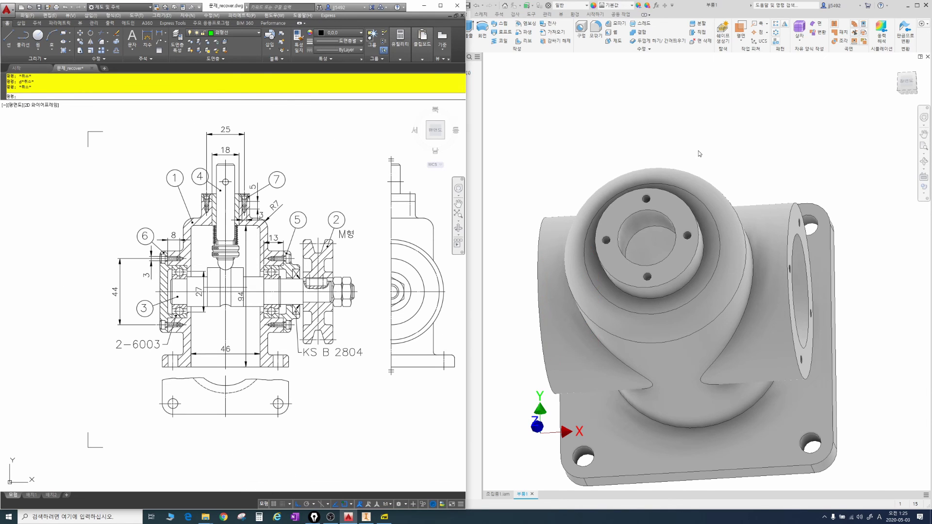
pyautogui.press('F4')
pyautogui.press('F4')
pyautogui.press('F4')
pyautogui.click(719, 158)
pyautogui.press('F4')
pyautogui.moveTo(719, 167); pyautogui.dragTo(723, 156)
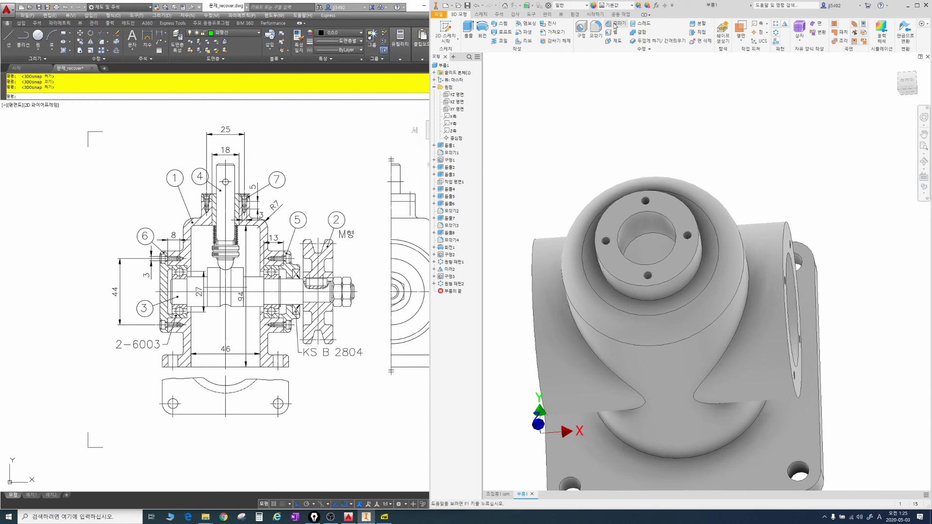
# Chamfer the mouth edges of the upper boss's bore and both side bearing bores with a 1 mm distance.
pyautogui.click(615, 24)
pyautogui.click(669, 221)
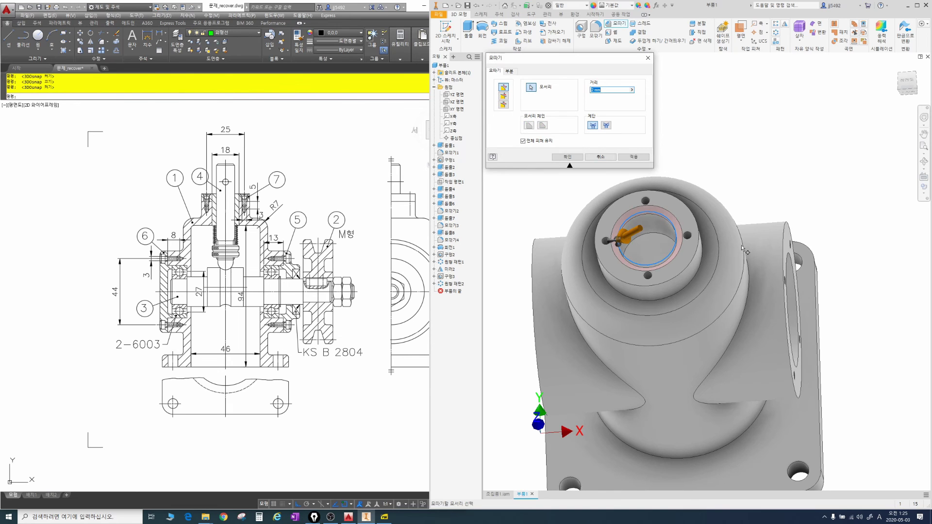
pyautogui.keyDown('shift'); pyautogui.moveTo(743, 250); pyautogui.dragTo(812, 153, button='middle'); pyautogui.keyUp('shift')
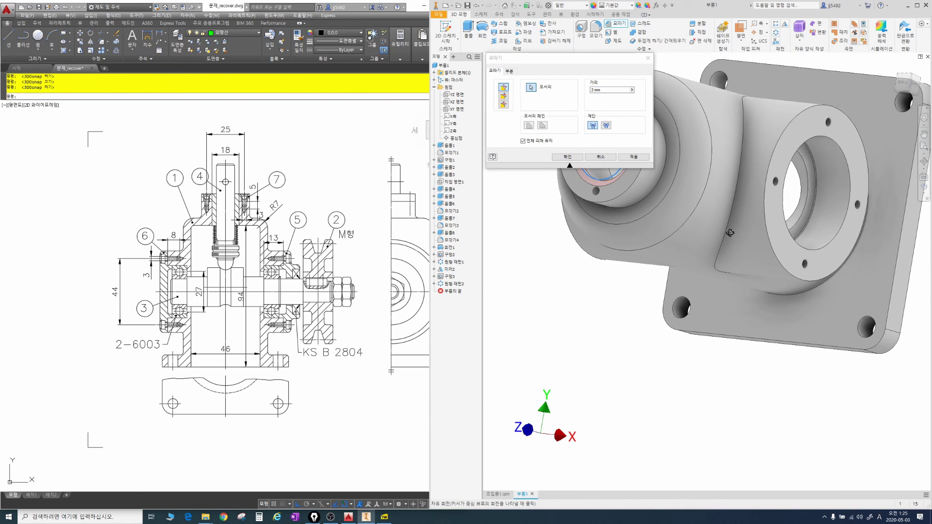
pyautogui.click(813, 140)
pyautogui.keyDown('shift'); pyautogui.moveTo(595, 247); pyautogui.dragTo(795, 205, button='middle'); pyautogui.keyUp('shift')
pyautogui.click(554, 200)
pyautogui.moveTo(553, 200); pyautogui.dragTo(640, 228, button='middle')
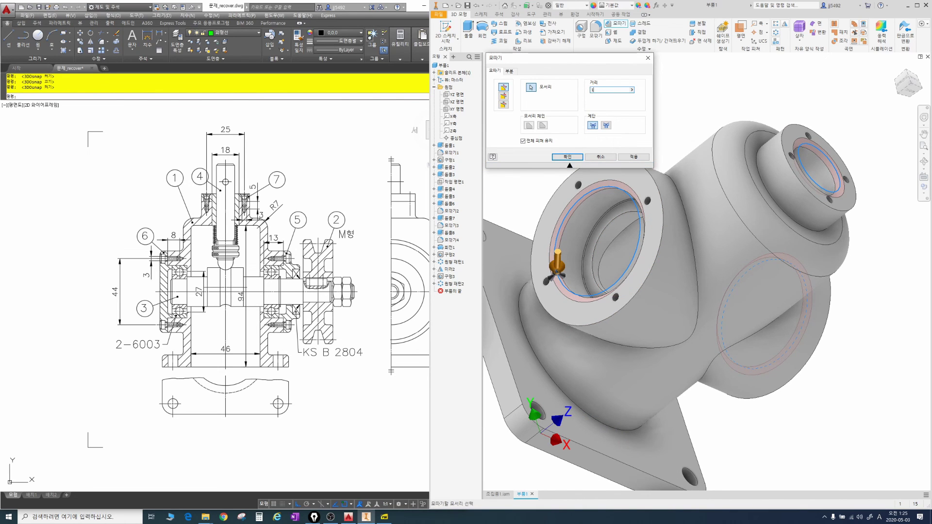
pyautogui.click(572, 156)
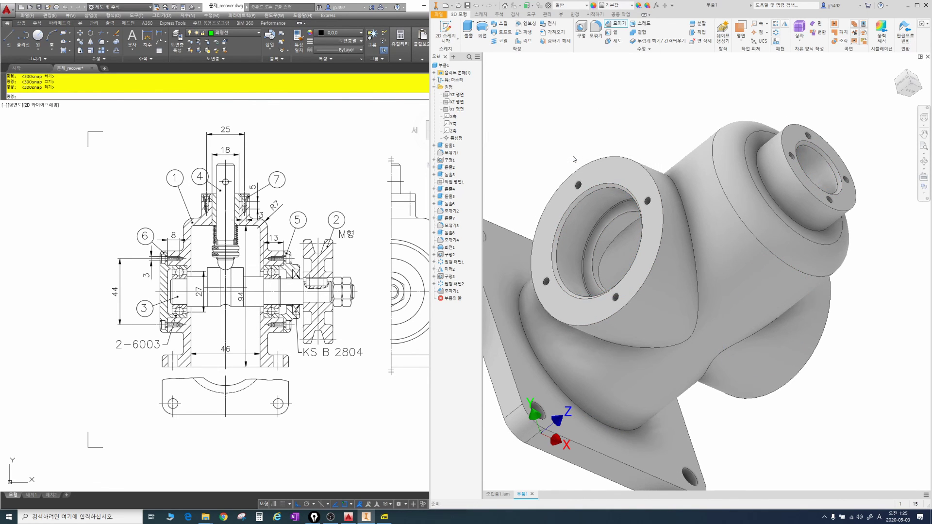
# Fillet the upper boss's base, both side boss intersections, the body-to-base junction and the base plate's top perimeter with a 3 mm radius.
pyautogui.press('F6')
pyautogui.keyDown('shift'); pyautogui.moveTo(686, 195); pyautogui.dragTo(568, 146, button='middle'); pyautogui.keyUp('shift')
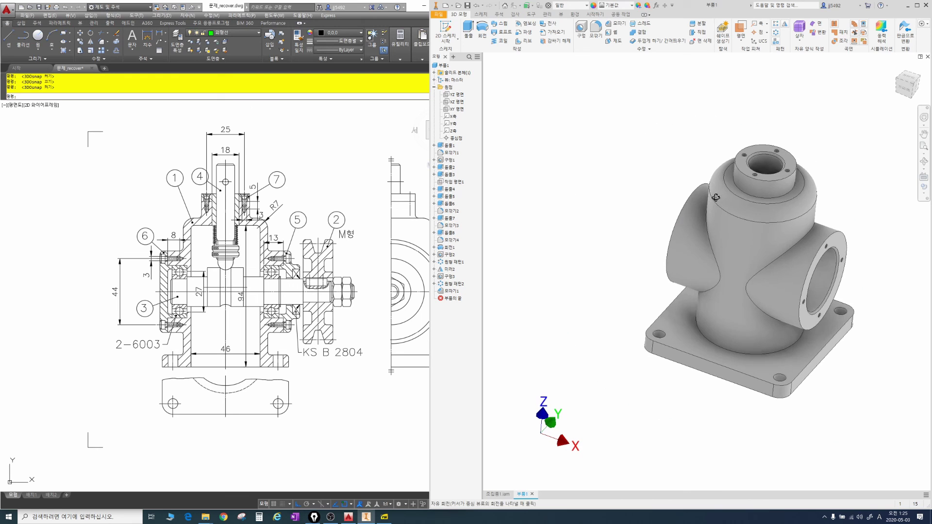
pyautogui.click(597, 30)
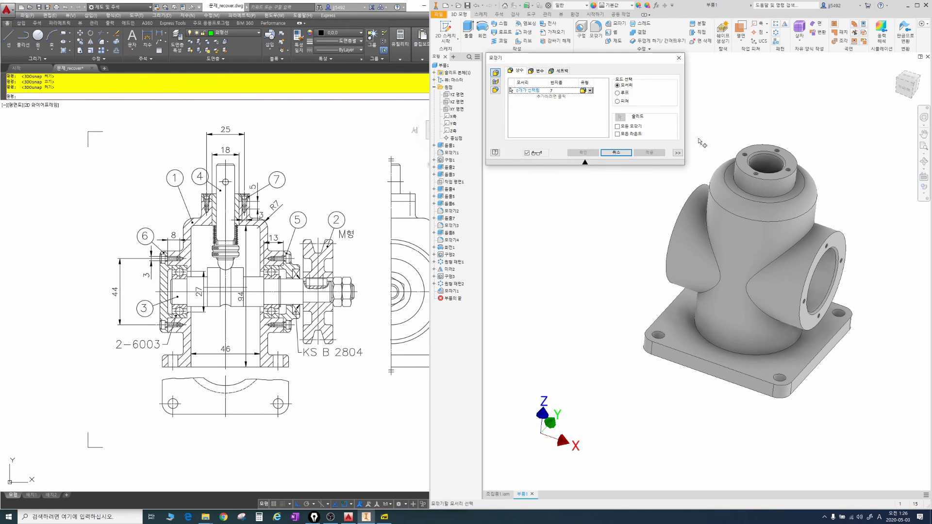
pyautogui.scroll(5, 746, 183)
pyautogui.click(703, 194)
pyautogui.click(554, 91)
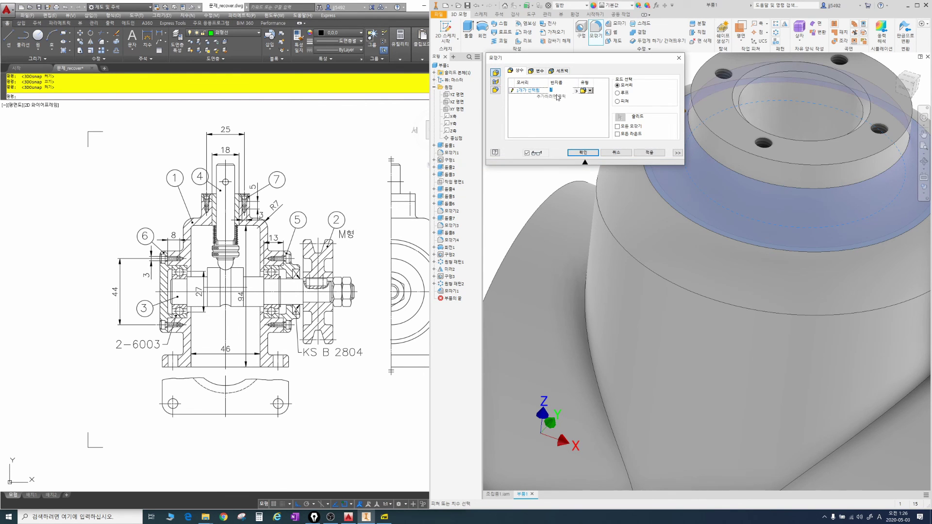
pyautogui.scroll(-5, 679, 196)
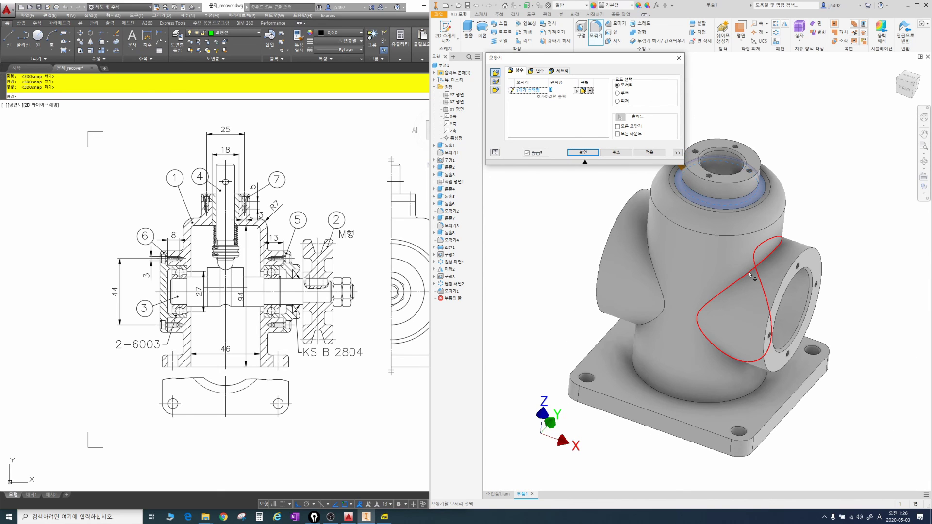
pyautogui.click(731, 265)
pyautogui.click(655, 272)
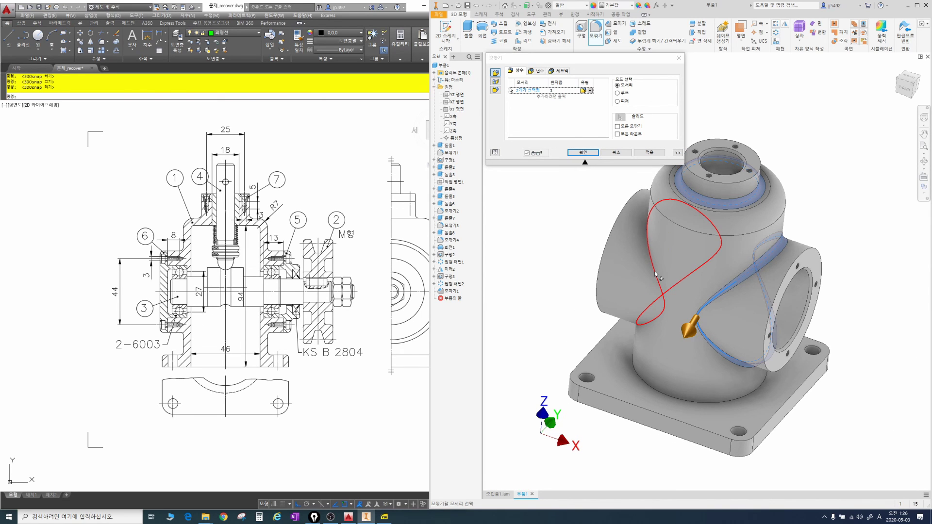
pyautogui.click(644, 380)
pyautogui.click(623, 402)
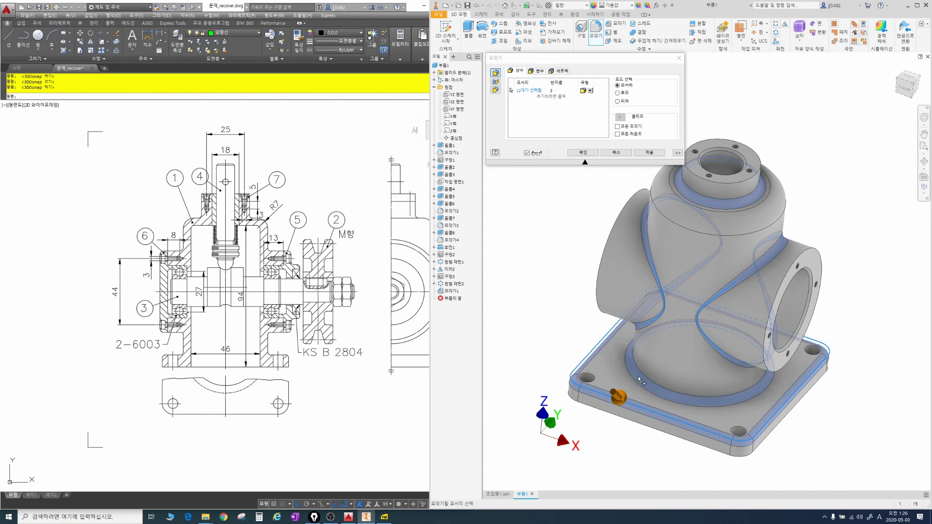
pyautogui.keyDown('shift'); pyautogui.moveTo(640, 377); pyautogui.dragTo(630, 291, button='middle'); pyautogui.keyUp('shift')
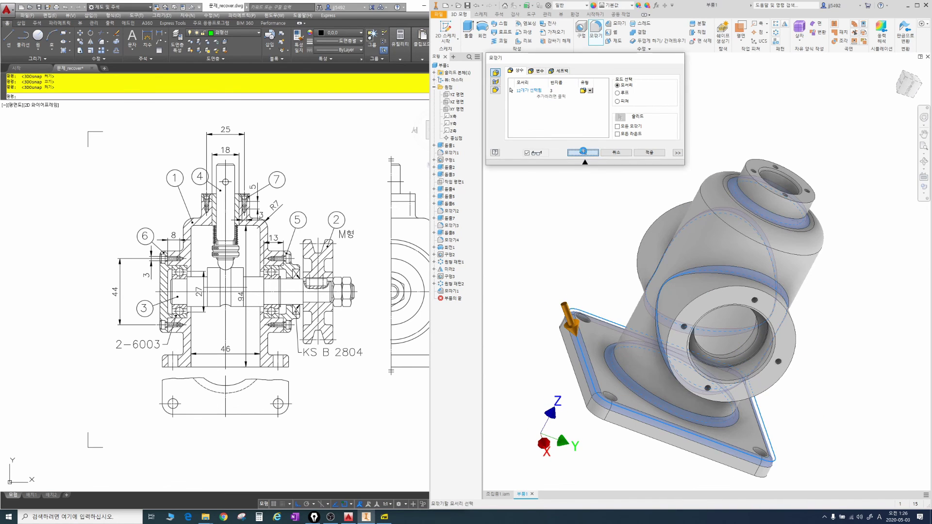
pyautogui.click(584, 152)
# Orient the housing isometrically with the X and Y axes toward the viewer and set this as the fit-to-view home view.
pyautogui.keyDown('shift'); pyautogui.moveTo(723, 260); pyautogui.dragTo(663, 220, button='middle'); pyautogui.keyUp('shift')
pyautogui.moveTo(771, 231); pyautogui.dragTo(682, 222, button='middle')
pyautogui.press('F4')
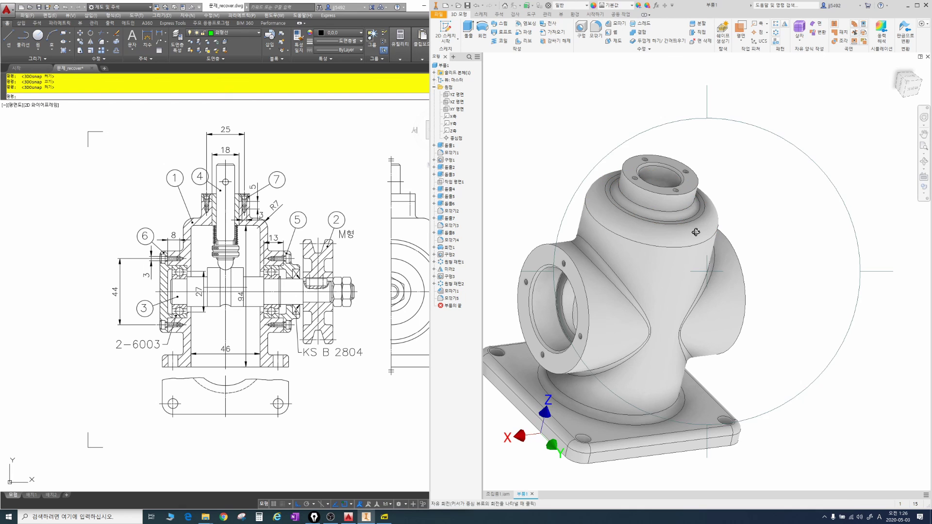
pyautogui.click(906, 82)
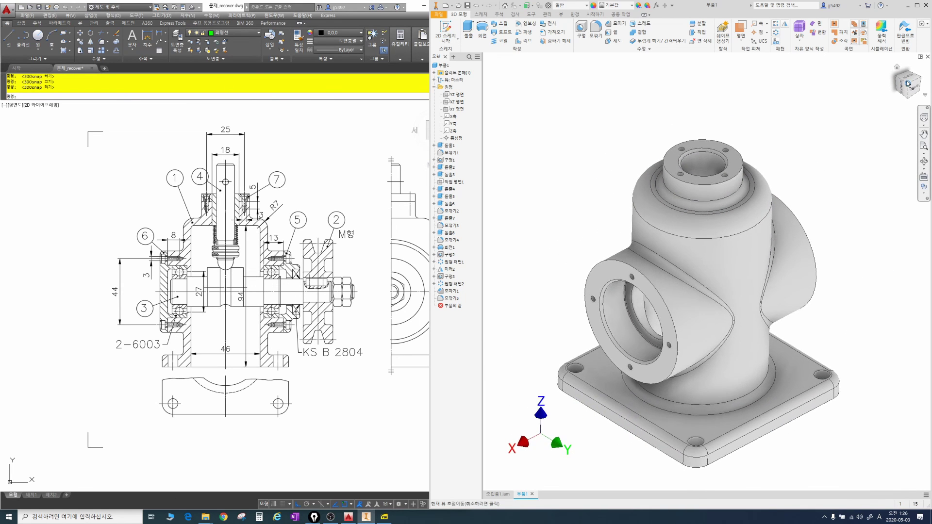
pyautogui.rightClick(908, 84)
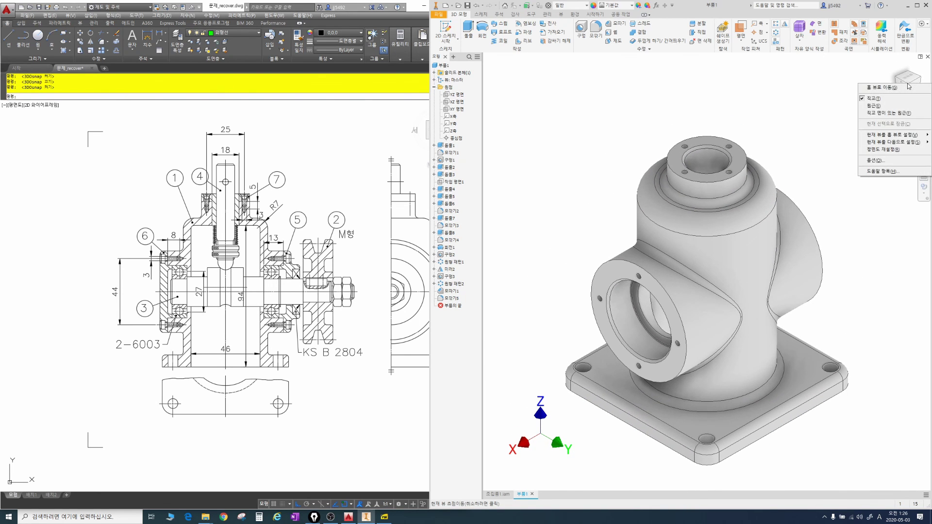
pyautogui.moveTo(882, 134)
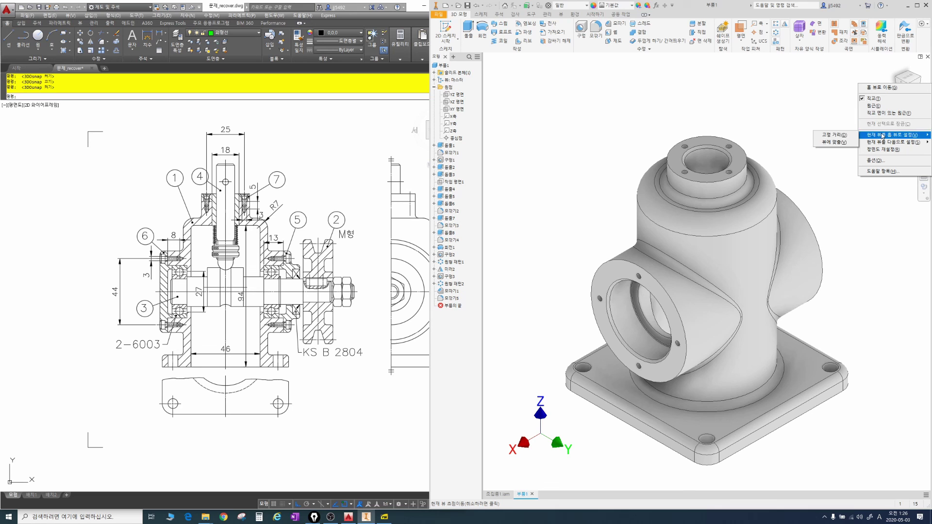
pyautogui.click(841, 143)
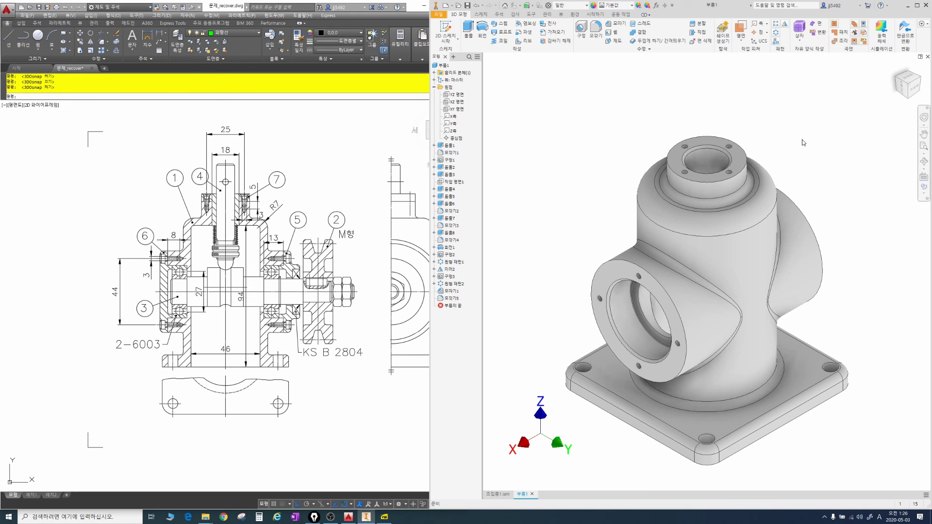
pyautogui.keyDown('shift'); pyautogui.moveTo(803, 143); pyautogui.dragTo(754, 182, button='middle'); pyautogui.keyUp('shift')
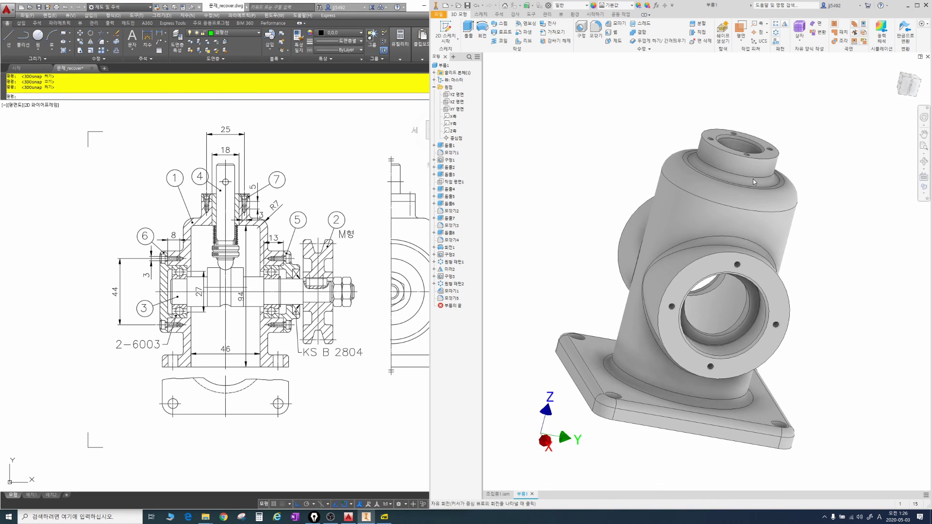
pyautogui.press('F6')
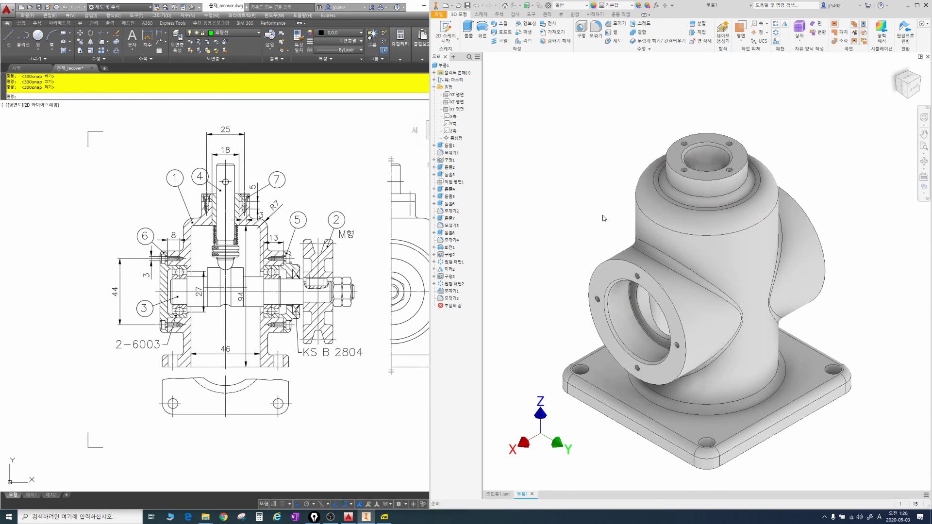
# Display the housing as a wireframe and inspect its internal bores and tapped holes from the front.
pyautogui.moveTo(600, 214); pyautogui.dragTo(611, 189, button='middle')
pyautogui.click(925, 189)
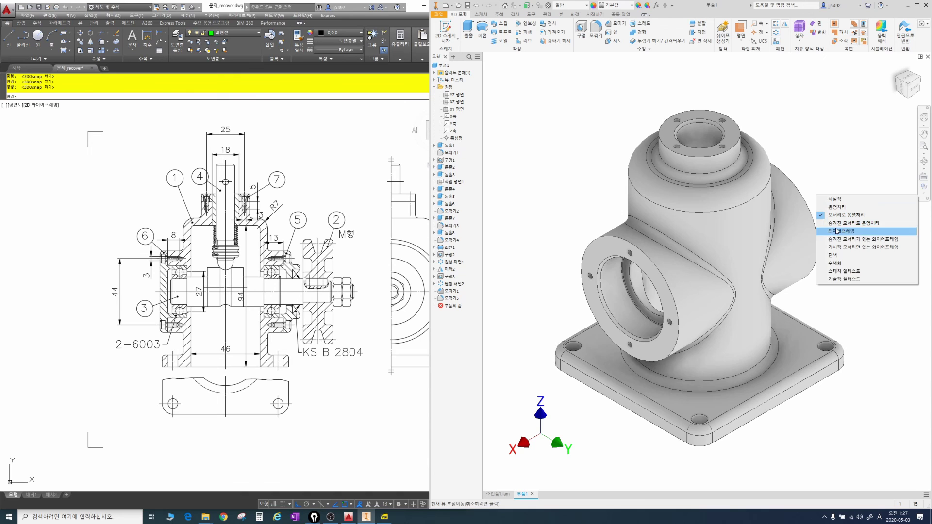
pyautogui.click(836, 228)
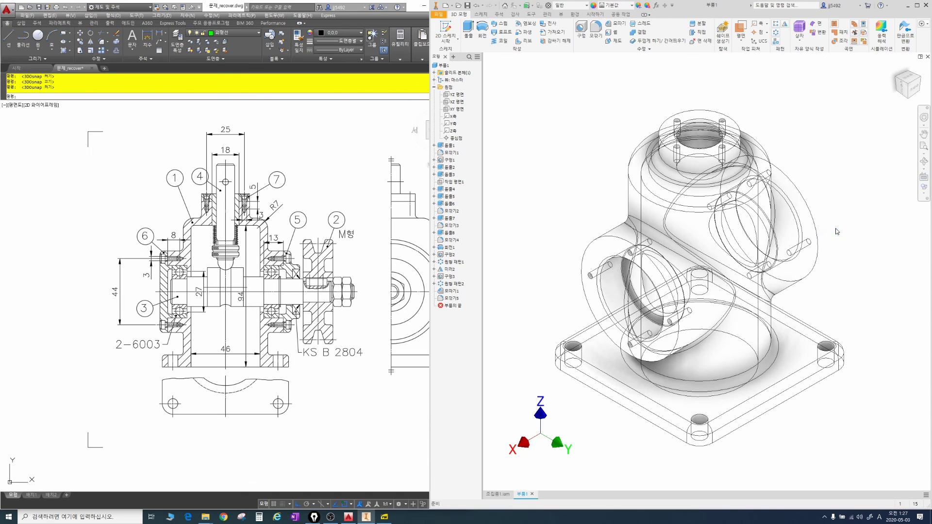
pyautogui.click(913, 90)
pyautogui.scroll(5, 706, 248)
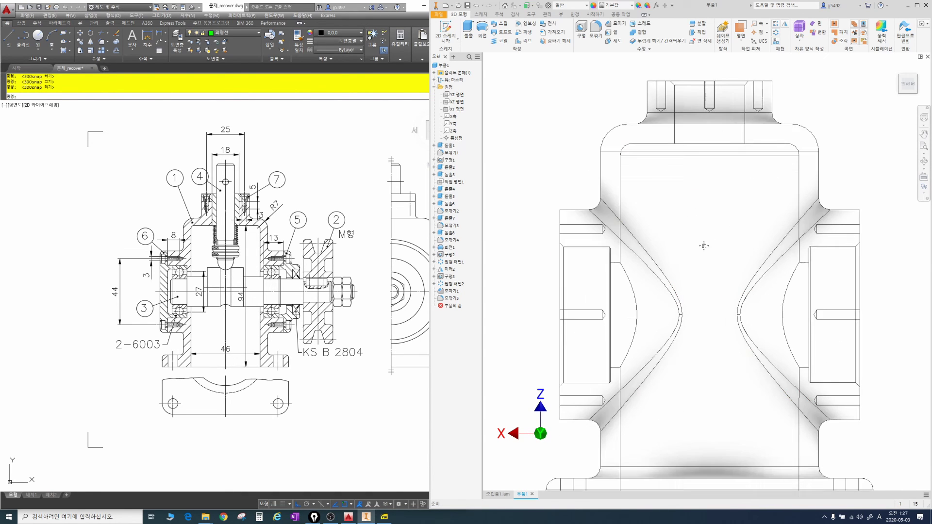
pyautogui.moveTo(703, 222); pyautogui.dragTo(589, 218, button='middle')
# Restore the shaded display with edges and save the housing part as 1-본체.
pyautogui.press('F6')
pyautogui.scroll(-2, 751, 243)
pyautogui.scroll(4, 757, 228)
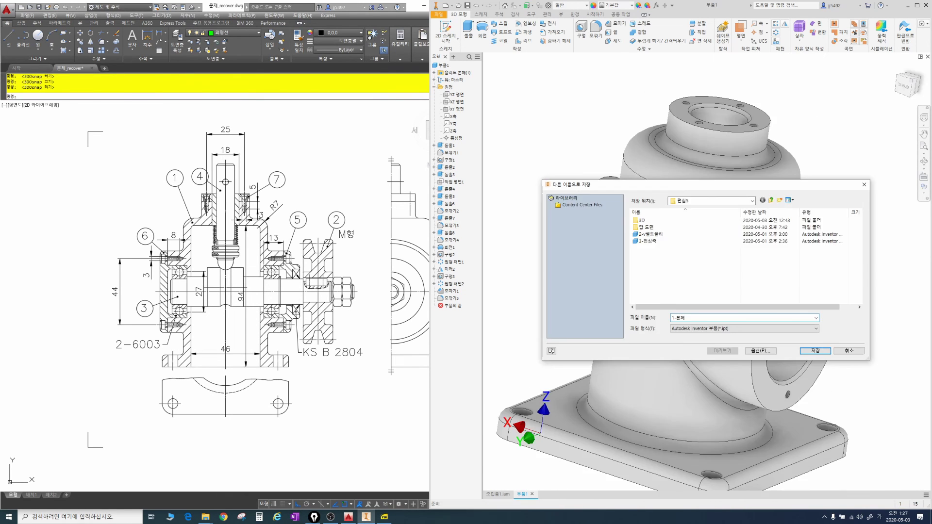
pyautogui.press('Return')
pyautogui.press('F6')
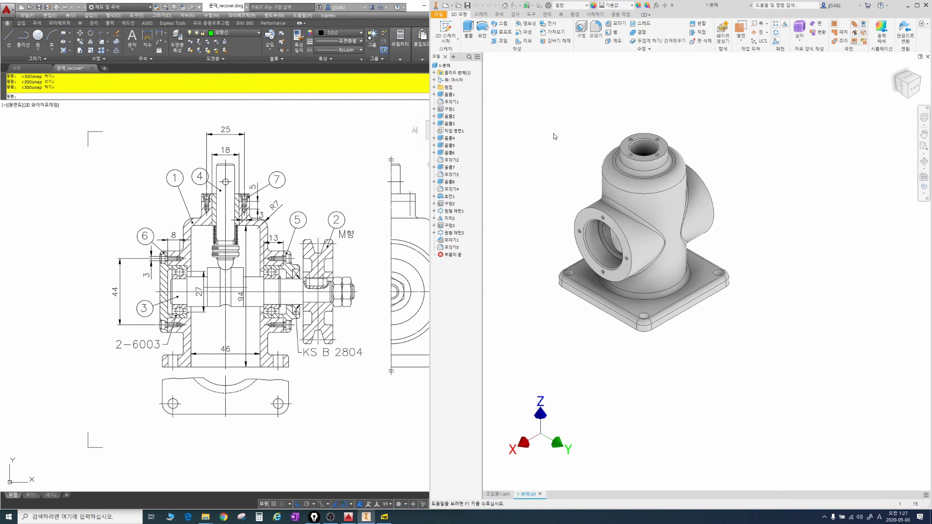
pyautogui.scroll(3, 571, 145)
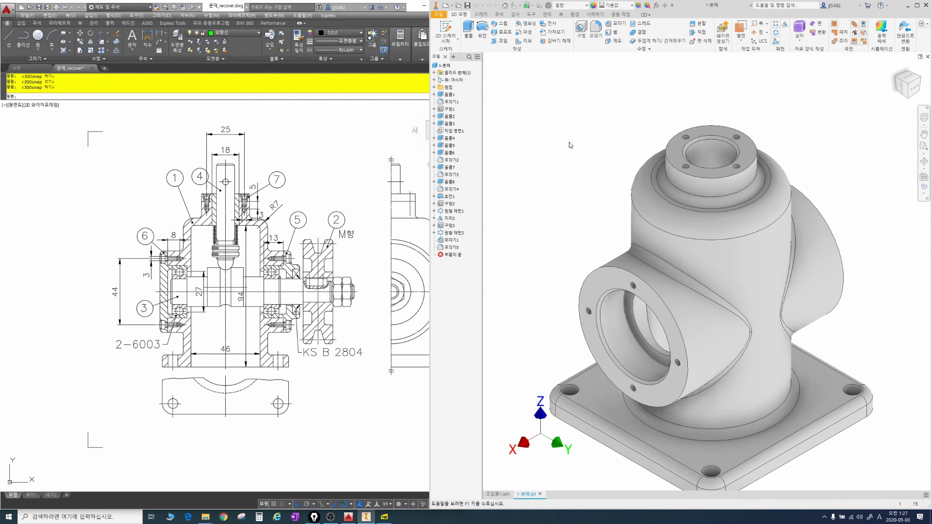
pyautogui.scroll(-3, 571, 146)
pyautogui.scroll(2, 570, 145)
pyautogui.scroll(-2, 570, 145)
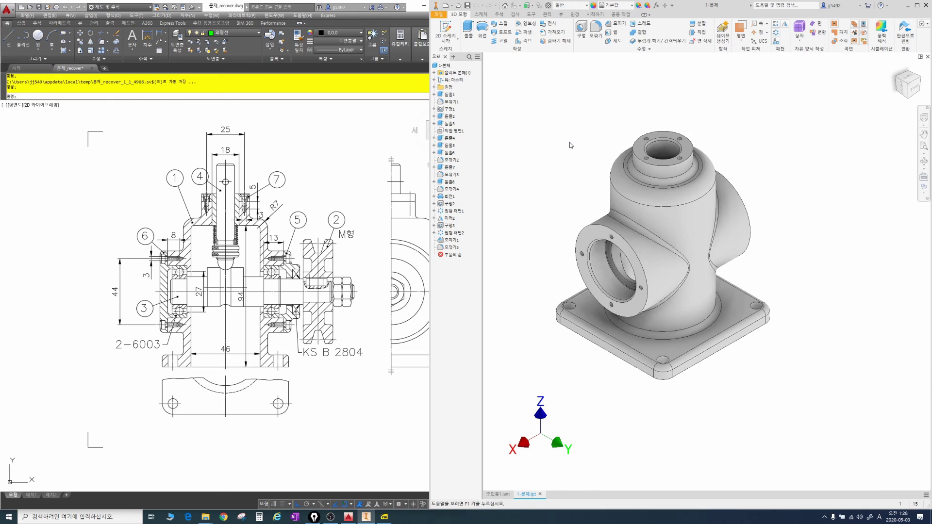